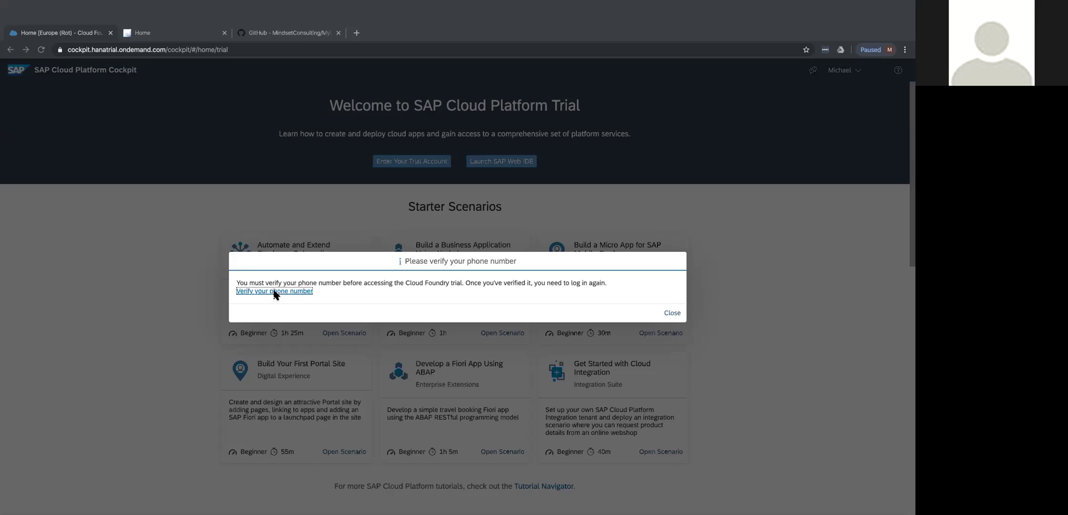
Dismiss the phone verification notice and scroll the trial home page down to Environments.
click(672, 303)
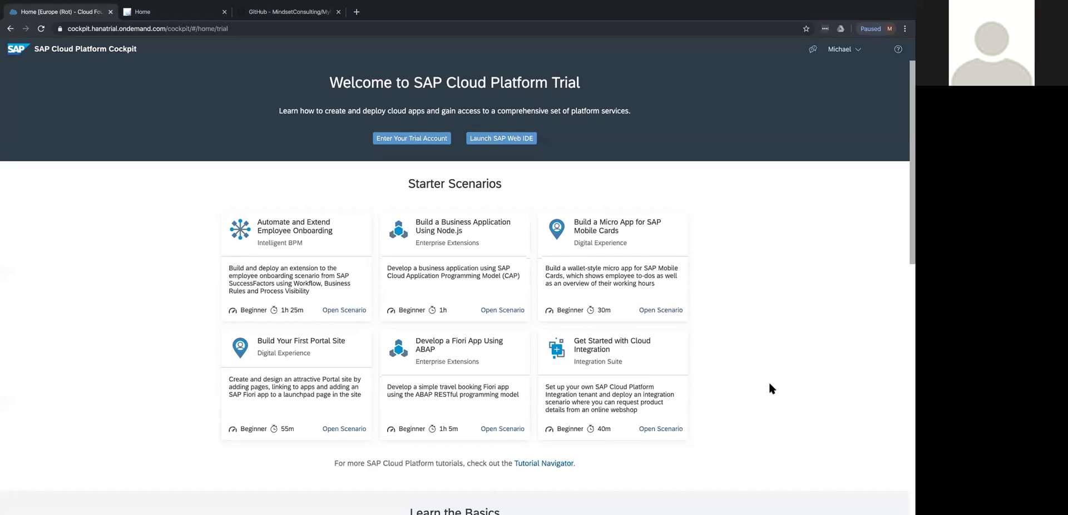
scroll(770, 388, down, 3)
scroll(770, 388, down, 2)
scroll(770, 387, down, 1)
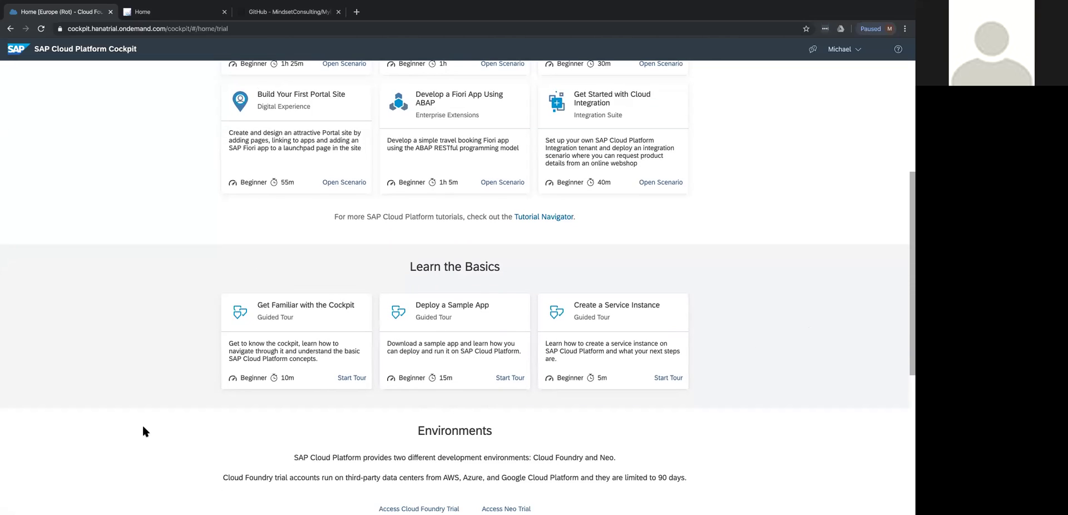
scroll(152, 433, down, 3)
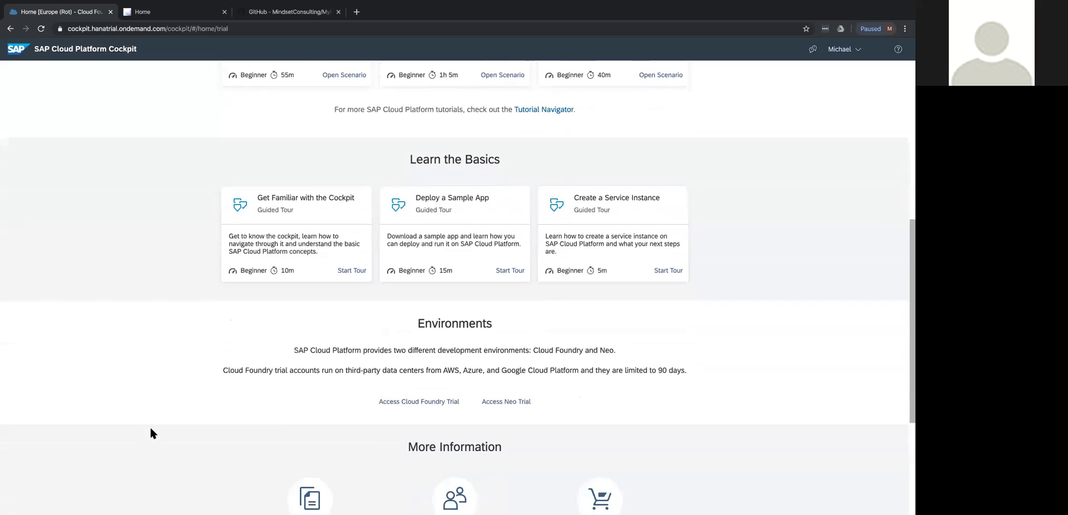
scroll(150, 433, down, 1)
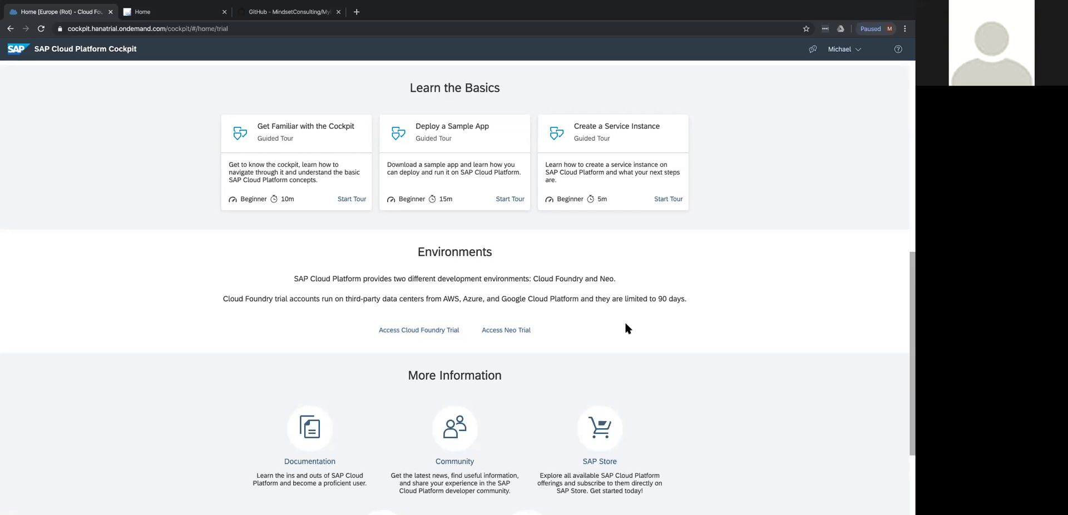
Open the Neo trial subaccount and review its system status and subaccount details.
click(489, 333)
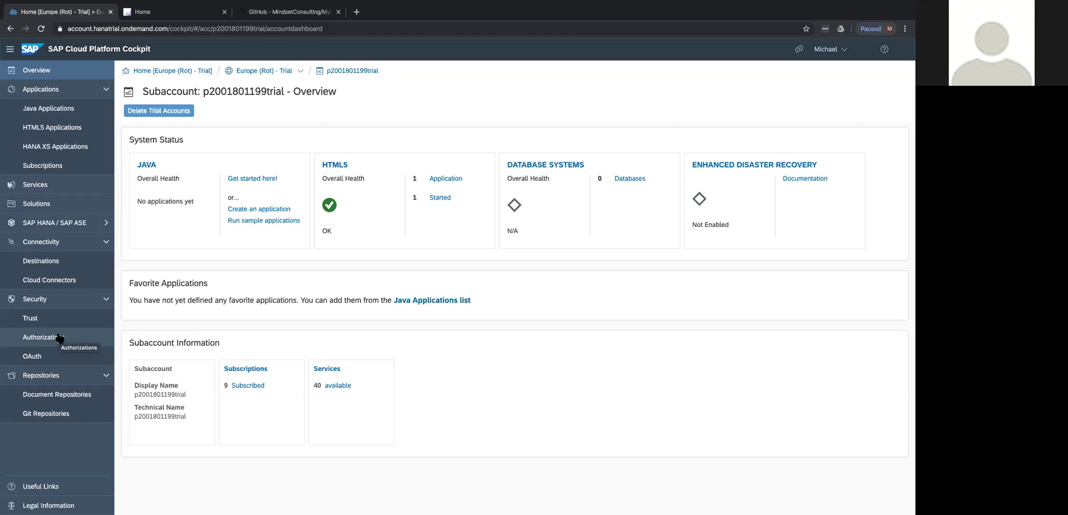
scroll(50, 450, down, 1)
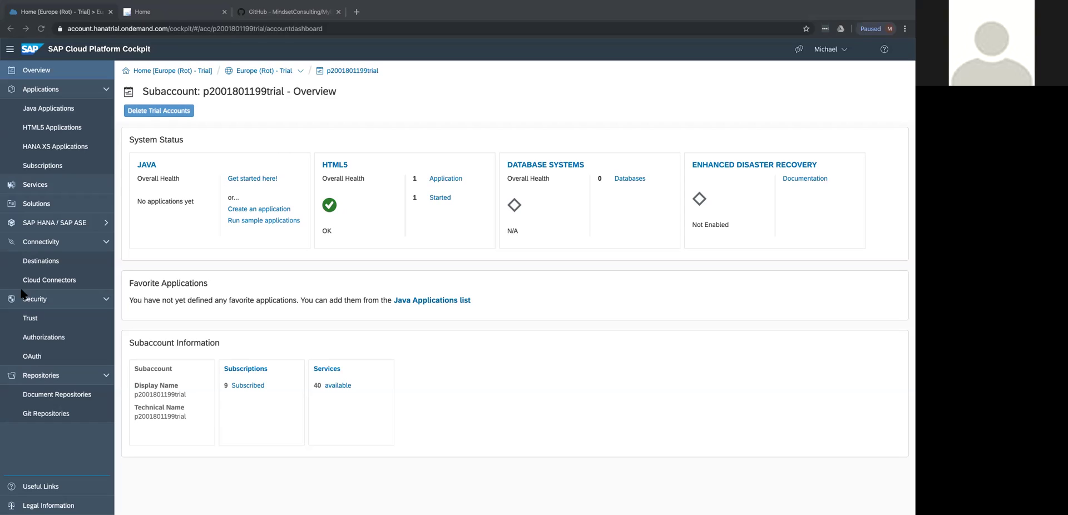
Open the subaccount's Services list and filter it with the search term 'Por'.
click(30, 192)
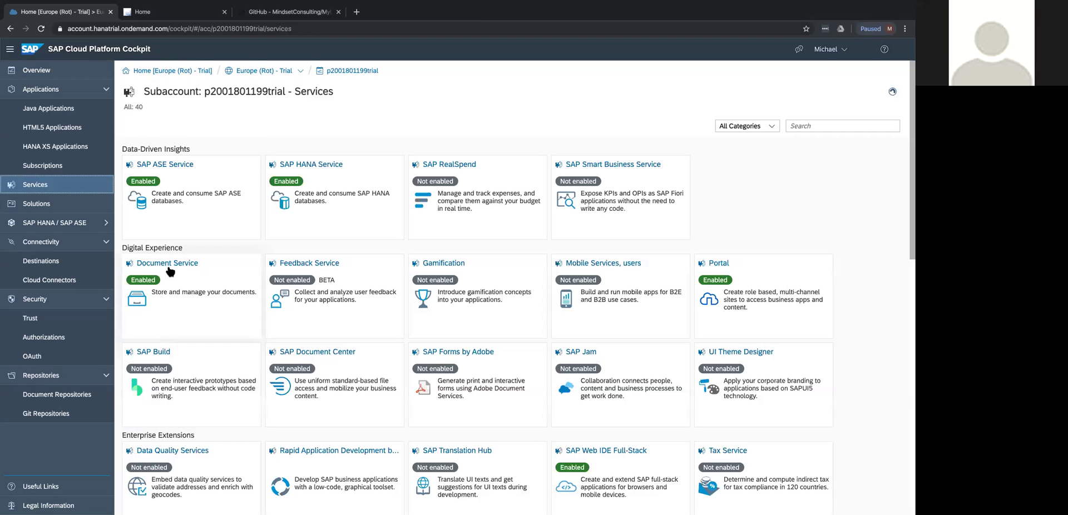
scroll(175, 305, down, 1)
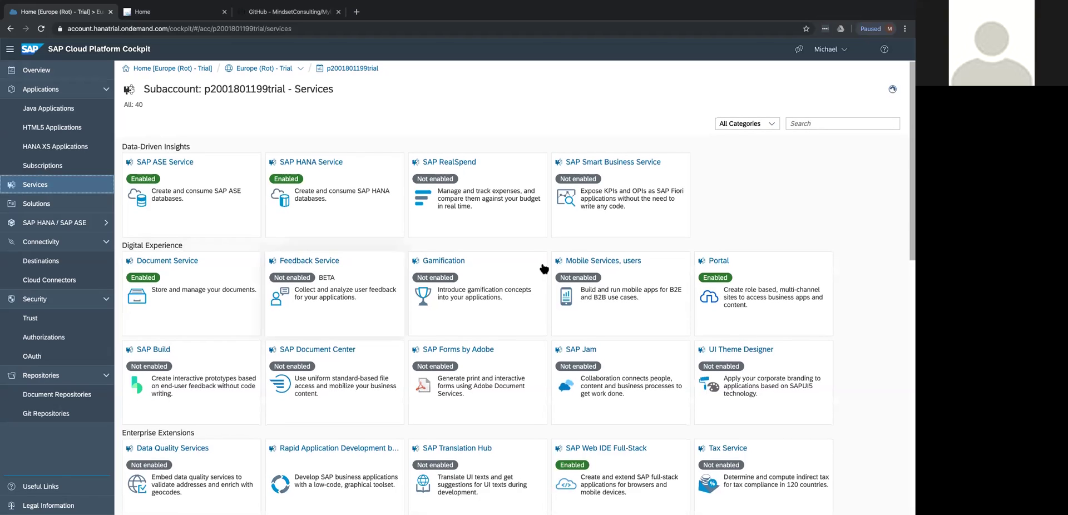
click(800, 123)
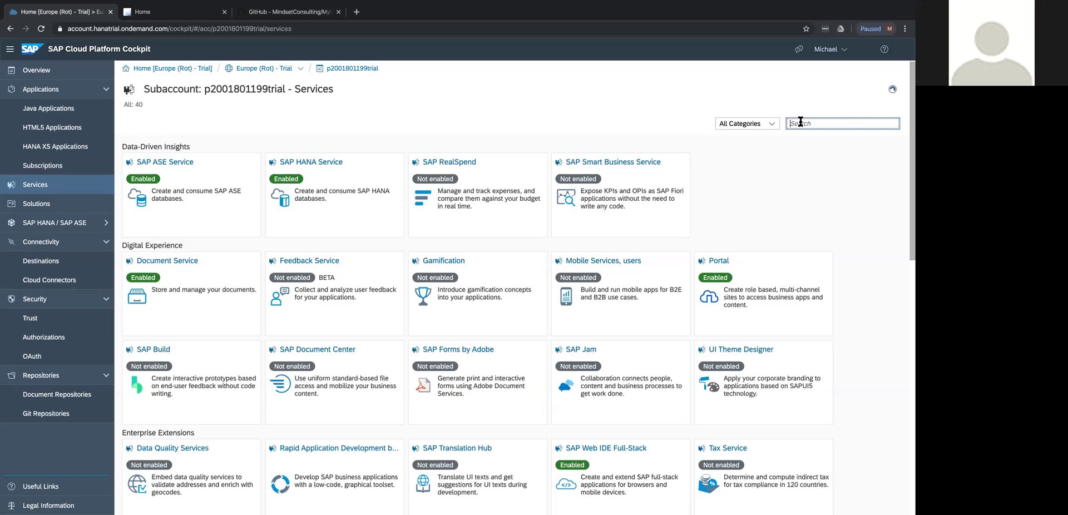
text(Por)
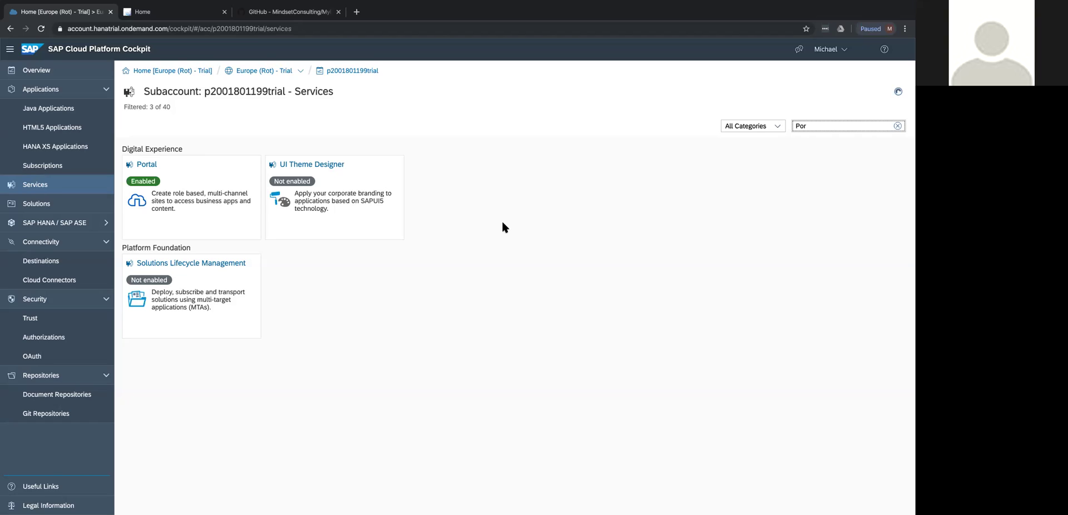
Open the Portal service tile to view its Enabled status overview.
click(146, 165)
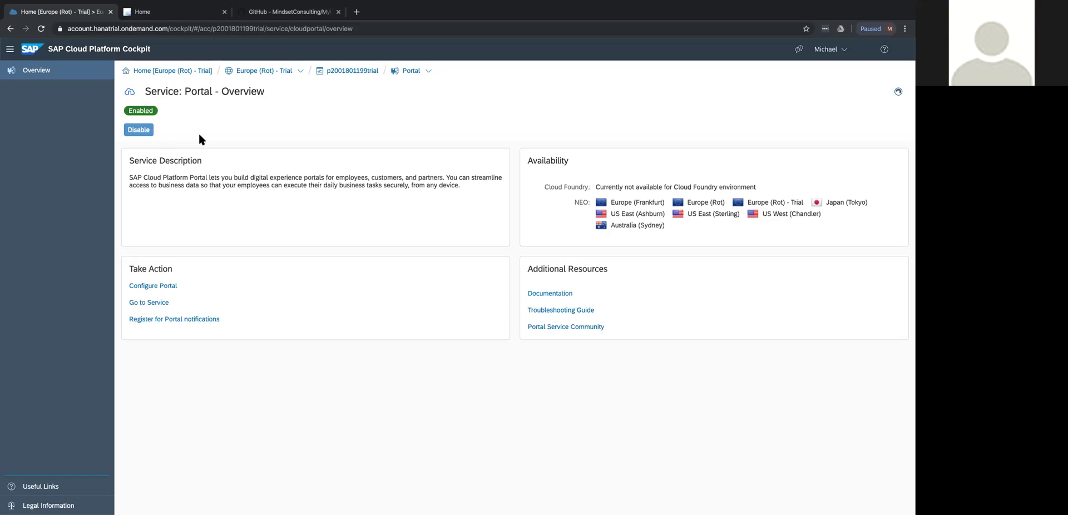
Open Configure Portal's Roles page and check the user assigned to TENANT_ADMIN.
click(163, 287)
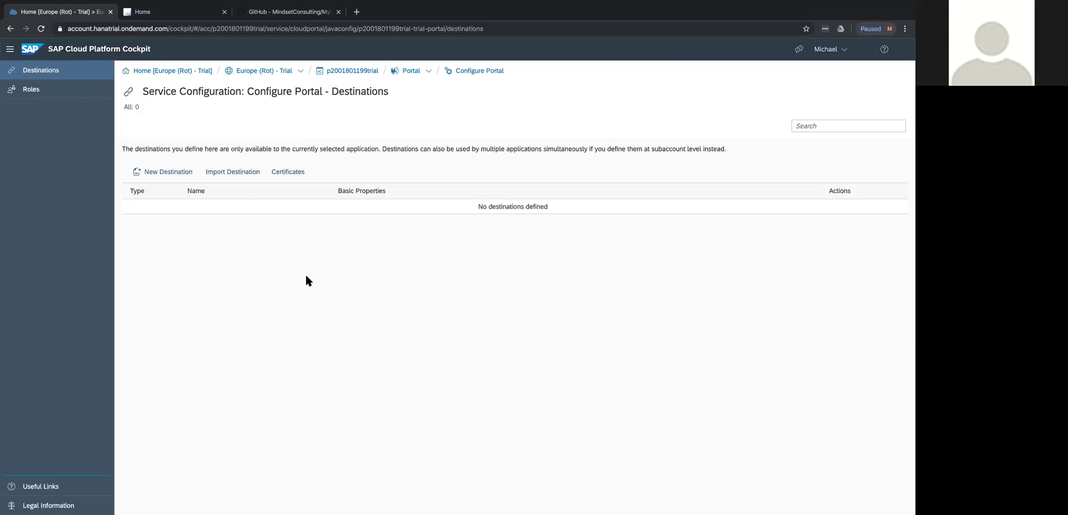
click(31, 92)
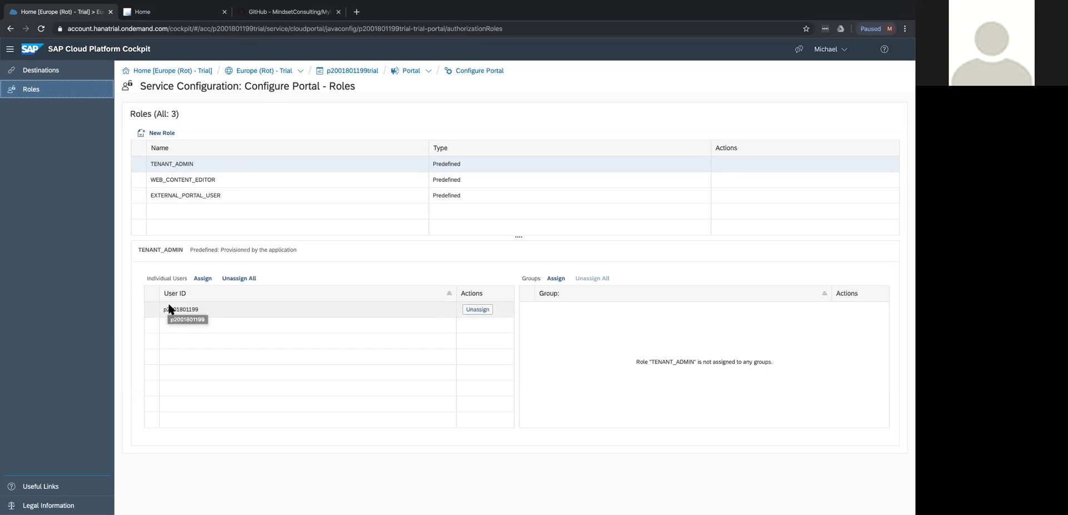
click(203, 279)
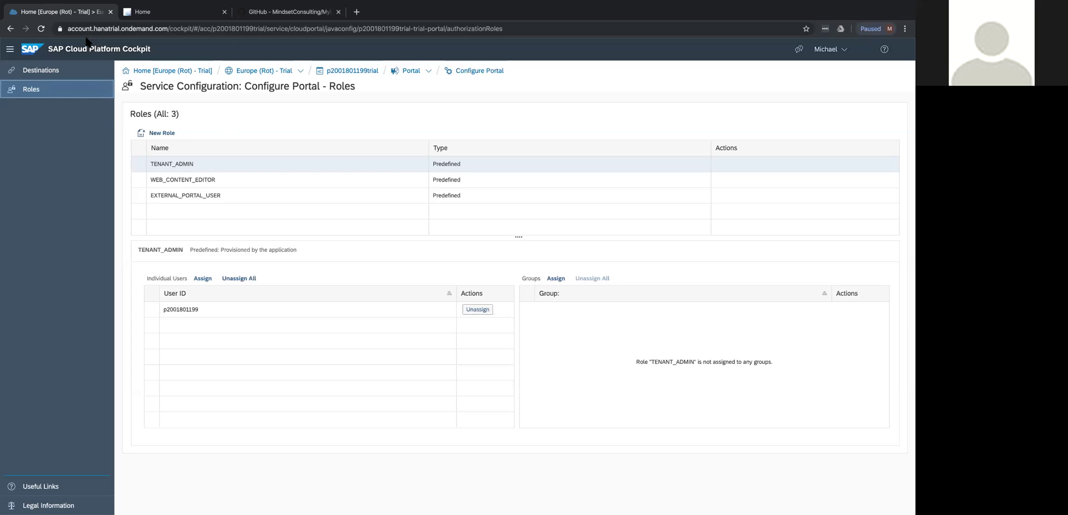
Return to the Portal service overview and launch its Admin Space in a new tab.
click(427, 71)
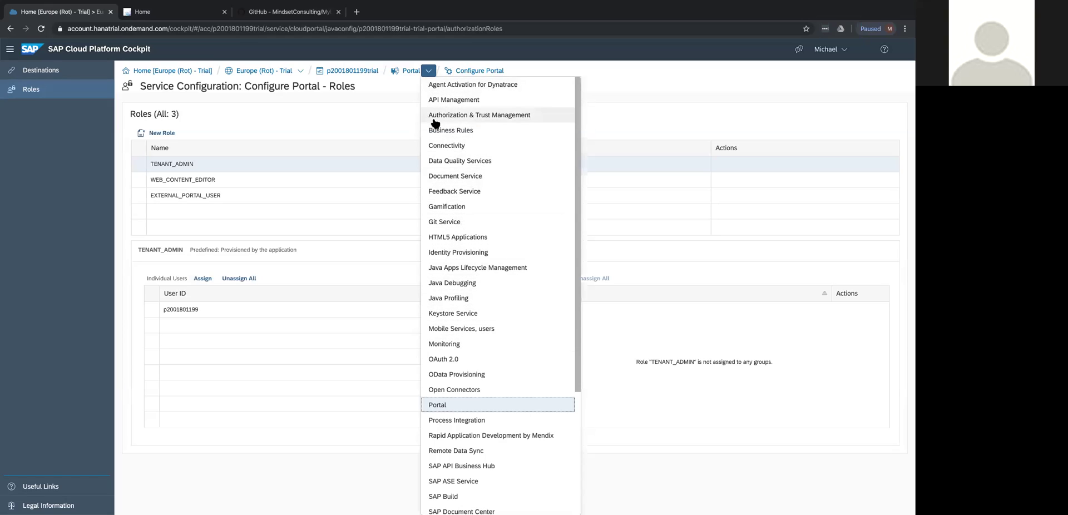
click(411, 72)
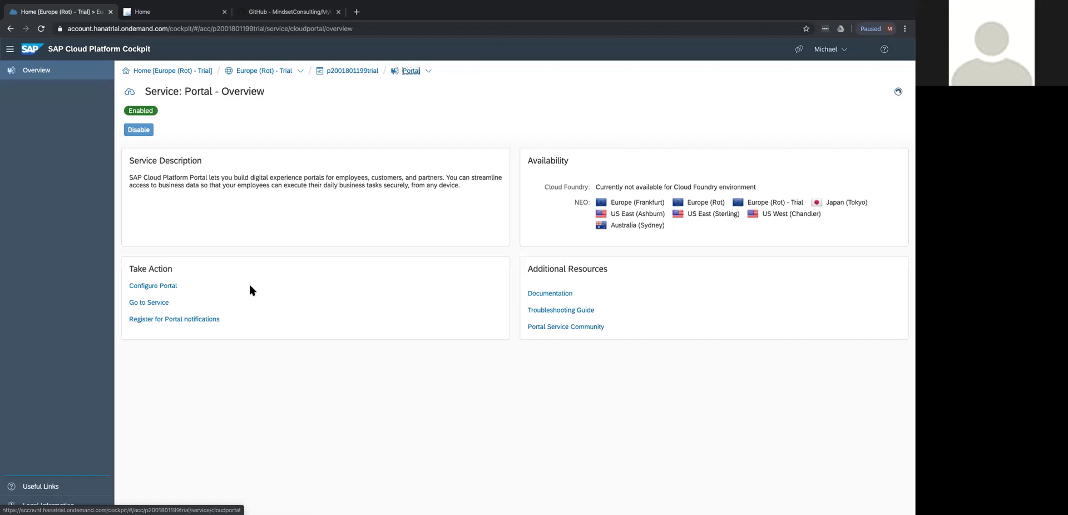
click(147, 303)
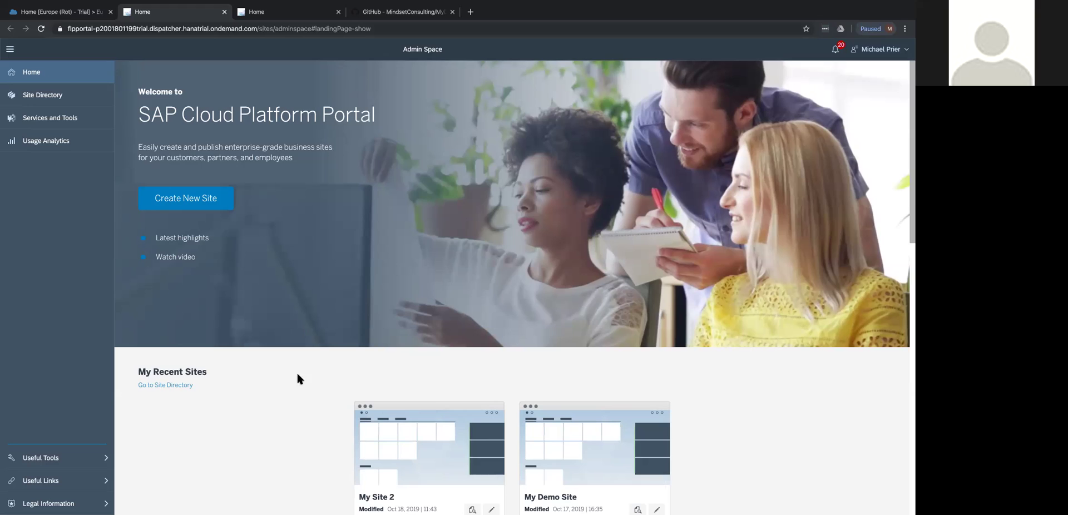
Start creating a new site from the Portal Admin Space home page.
scroll(264, 437, down, 1)
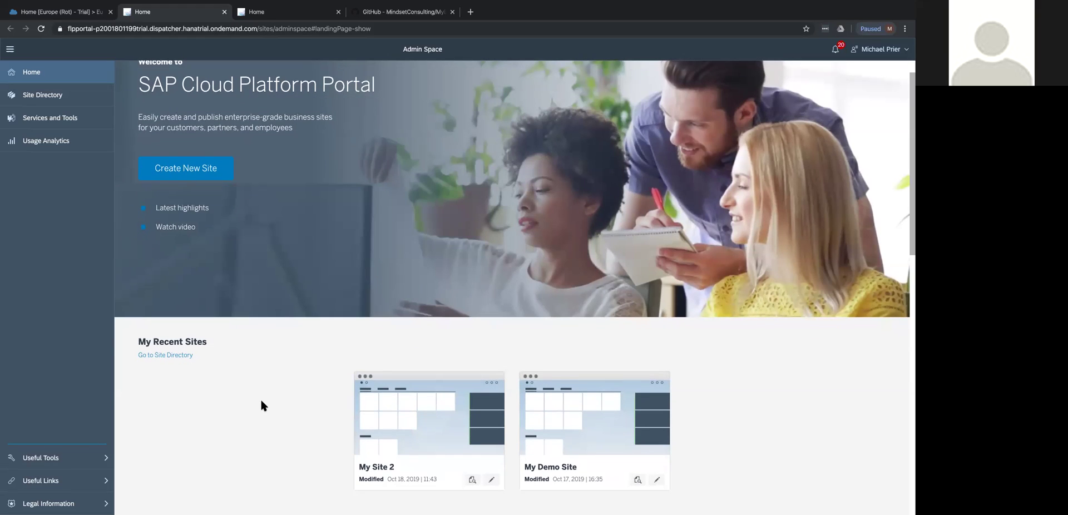
scroll(261, 401, up, 1)
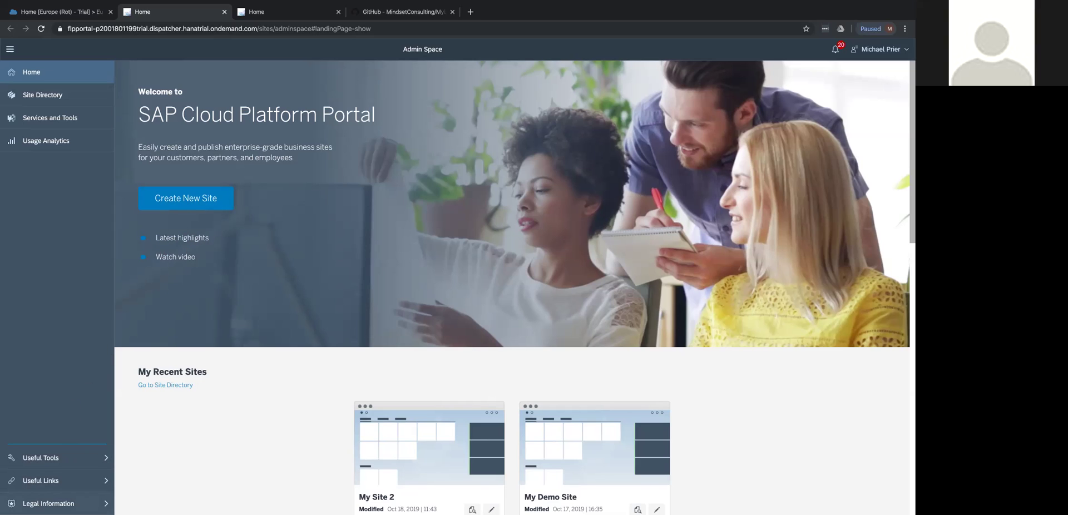
click(218, 201)
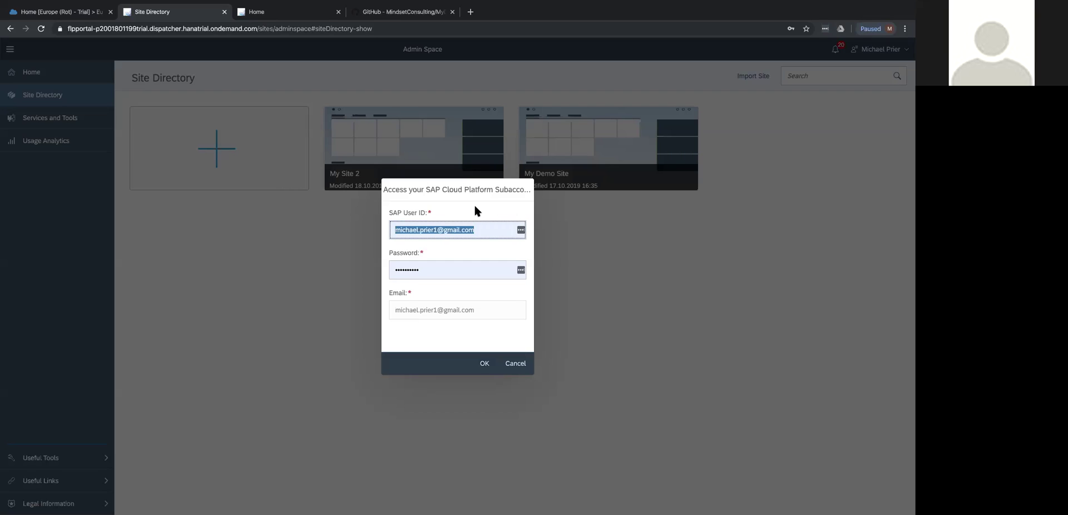
Fill the SAP User ID and password from the browser's saved account suggestion.
click(491, 231)
click(445, 254)
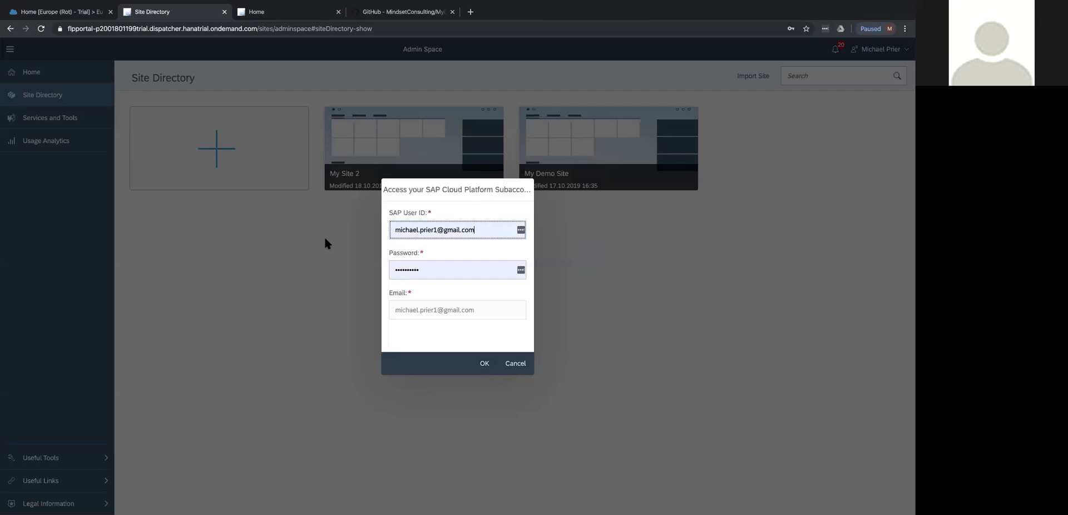
click(391, 232)
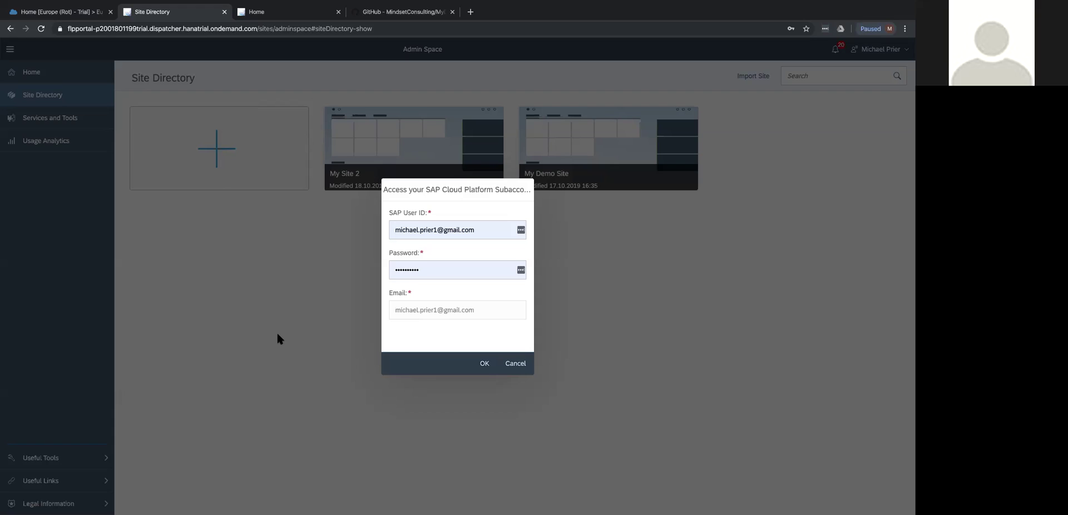
click(445, 229)
Confirm the subaccount credentials and name the new site 'MY SCP DEMO'.
click(485, 365)
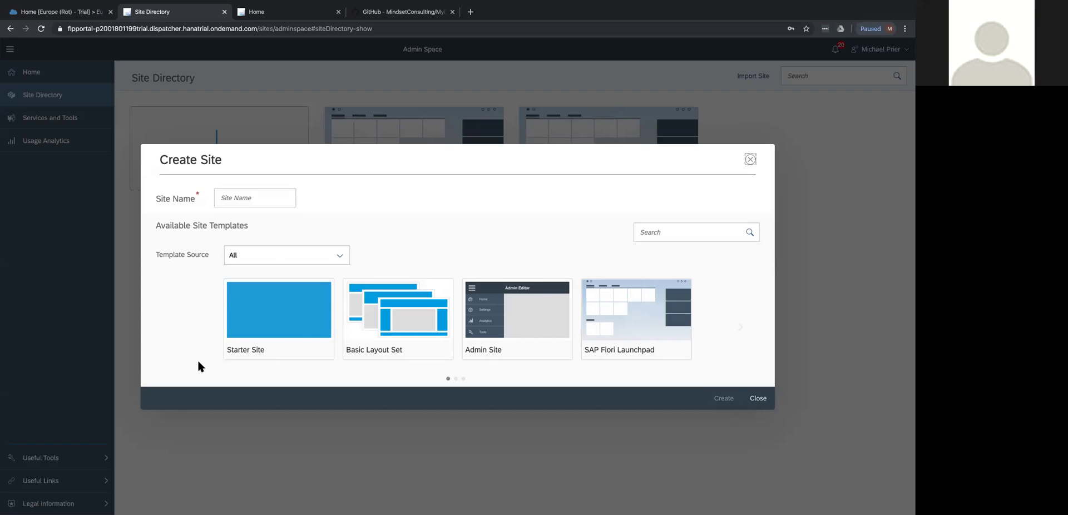
click(235, 198)
text(MY SCP DEMOE)
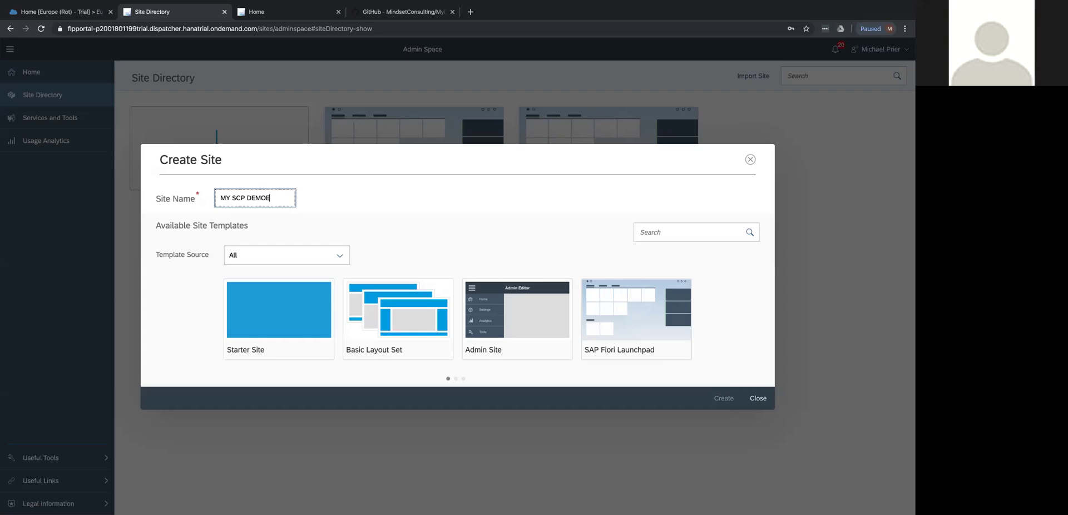
key(BackSpace)
Choose the SAP Fiori Launchpad template and create the site.
click(738, 325)
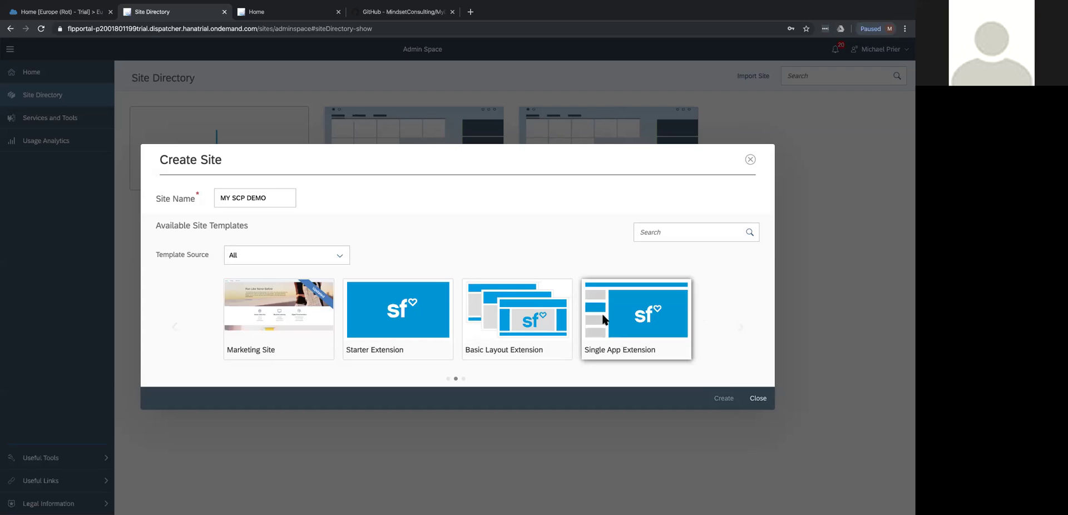
click(741, 326)
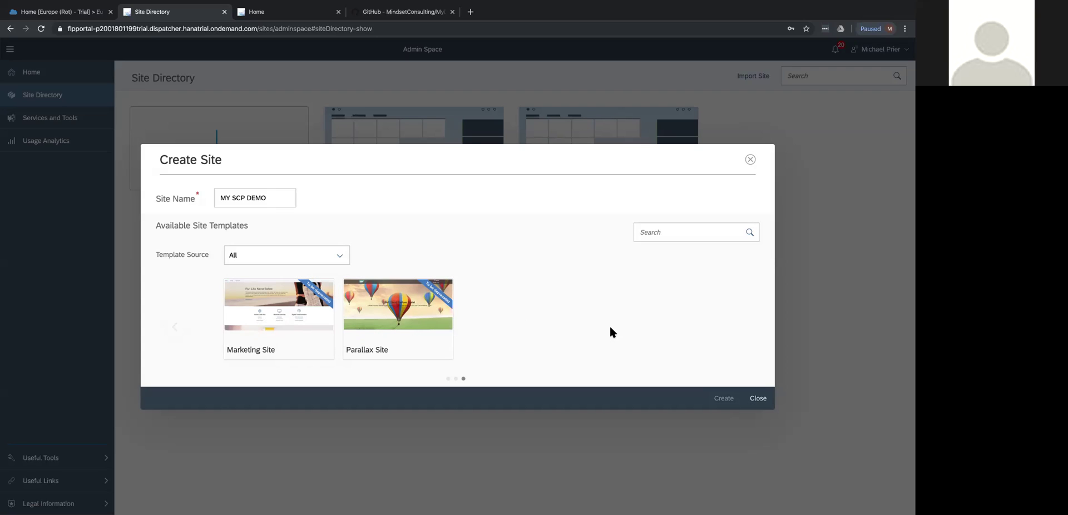
click(179, 327)
click(179, 327)
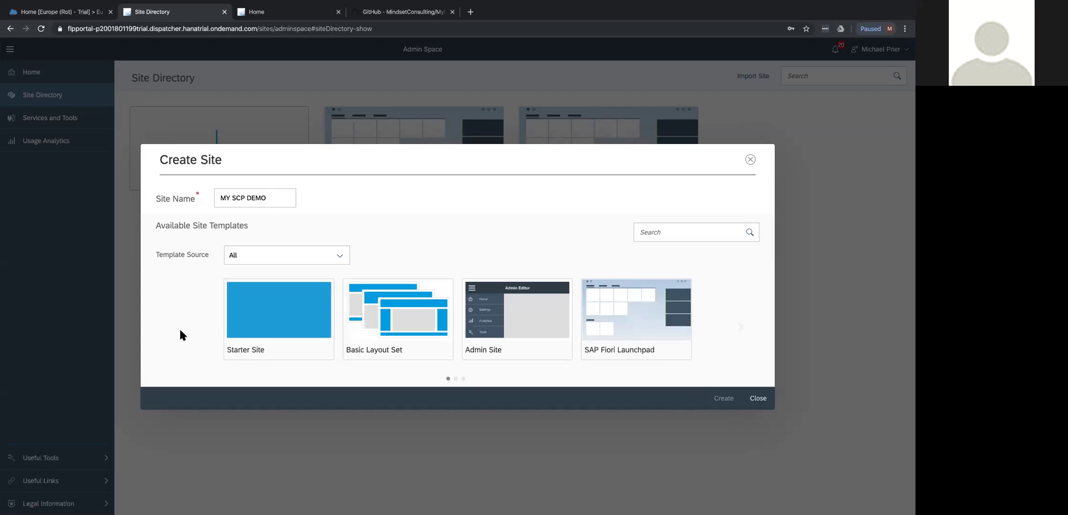
click(631, 313)
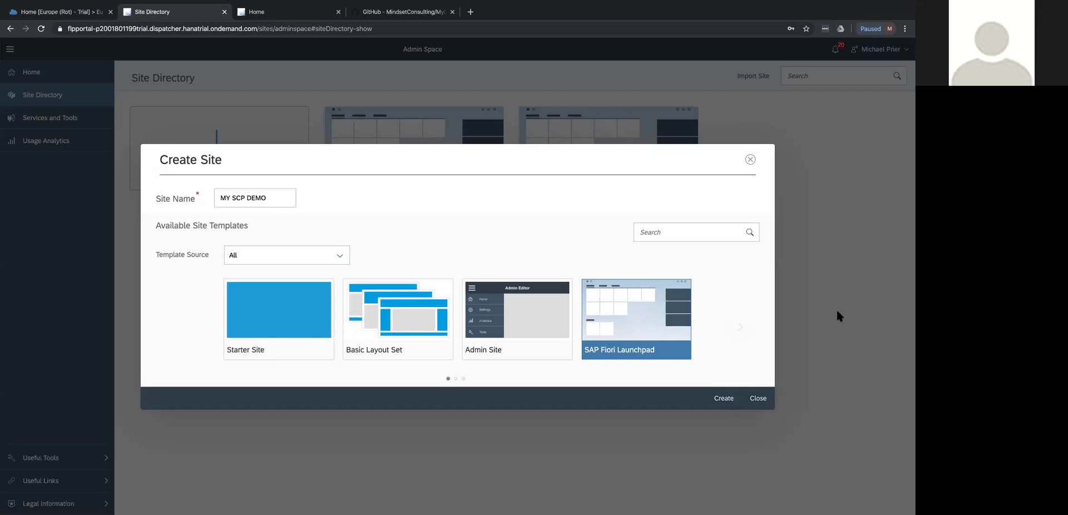
click(721, 397)
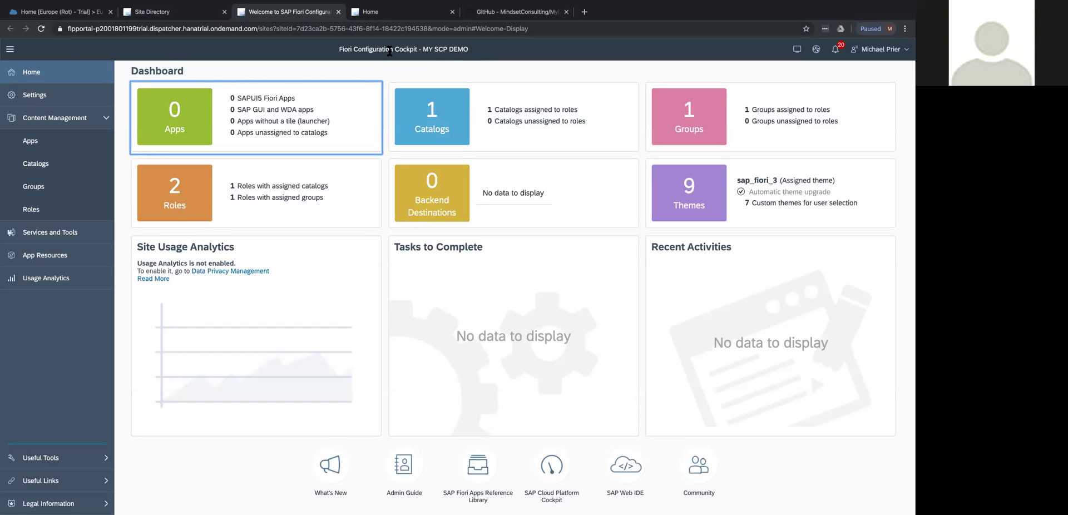
Let the MY SCP DEMO dashboard load in the Fiori Configuration Cockpit.
click(64, 377)
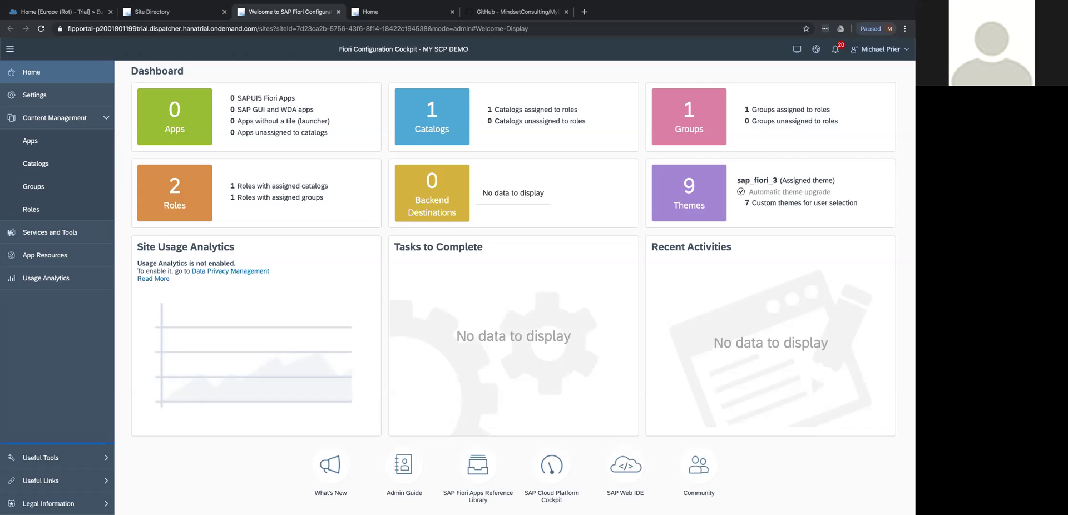
Open the site's catalog list under Content Management to see the Sample Catalog's properties.
click(45, 162)
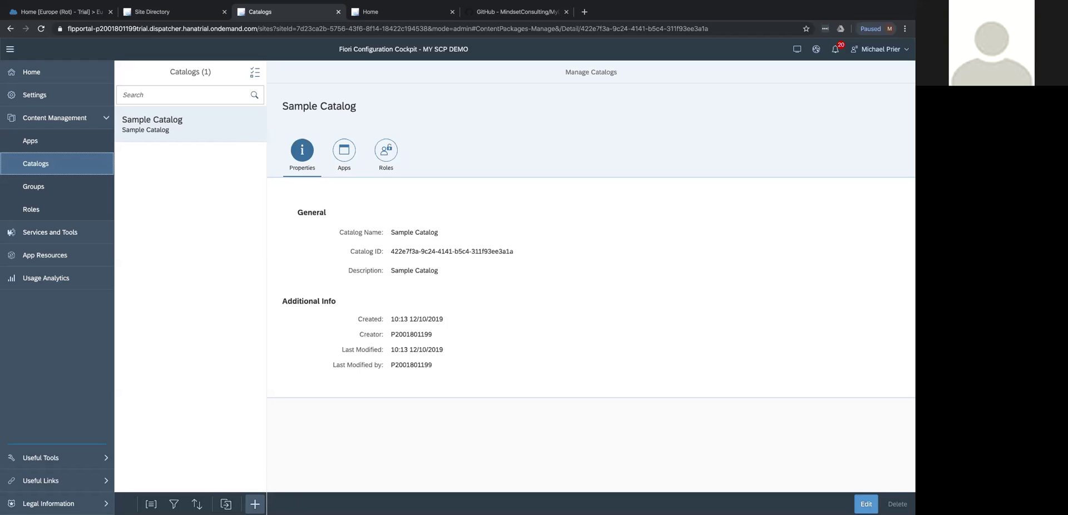
Add a new catalog named 'My Demo Catalog' with the description 'ASDF'.
click(254, 504)
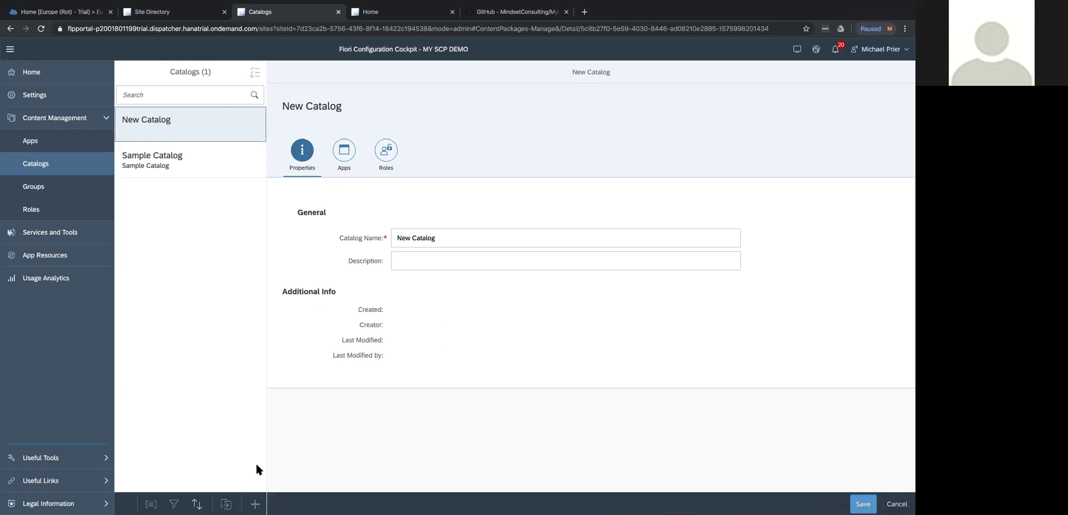
click(457, 238)
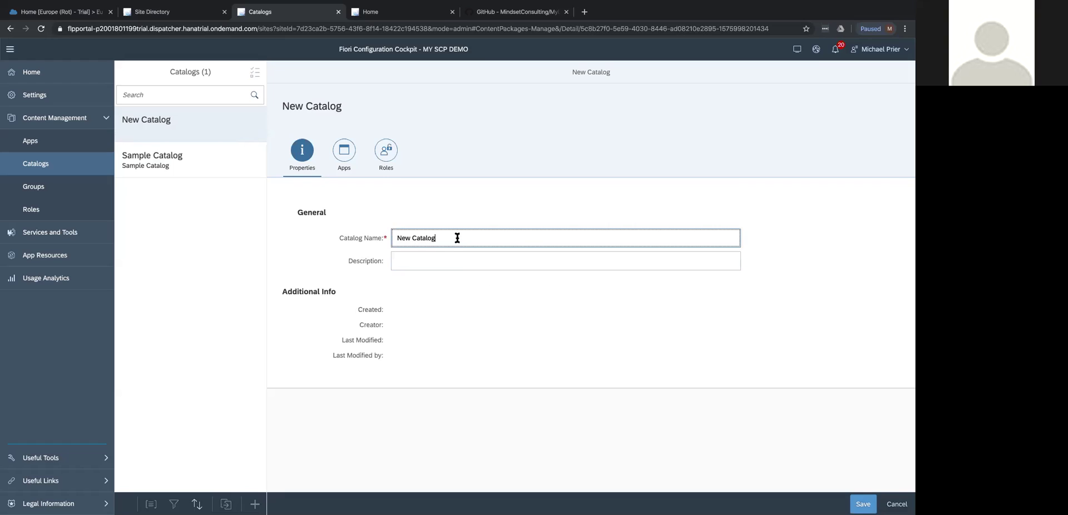
key(super+a)
text(My Catalog)
click(408, 238)
text(Demo)
click(447, 258)
text(ASDF)
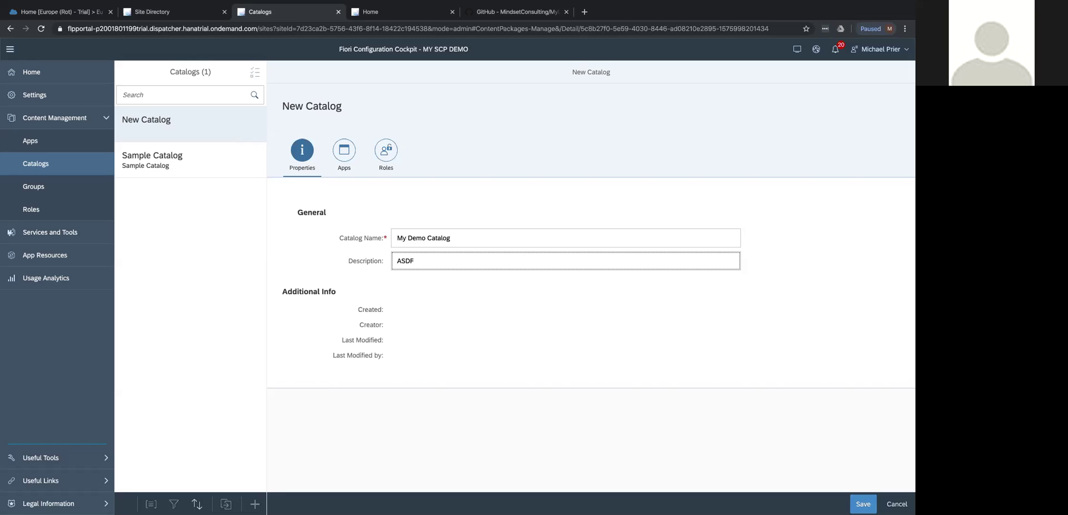
Save My Demo Catalog and check its Roles tab, leaving it with no roles assigned.
click(863, 504)
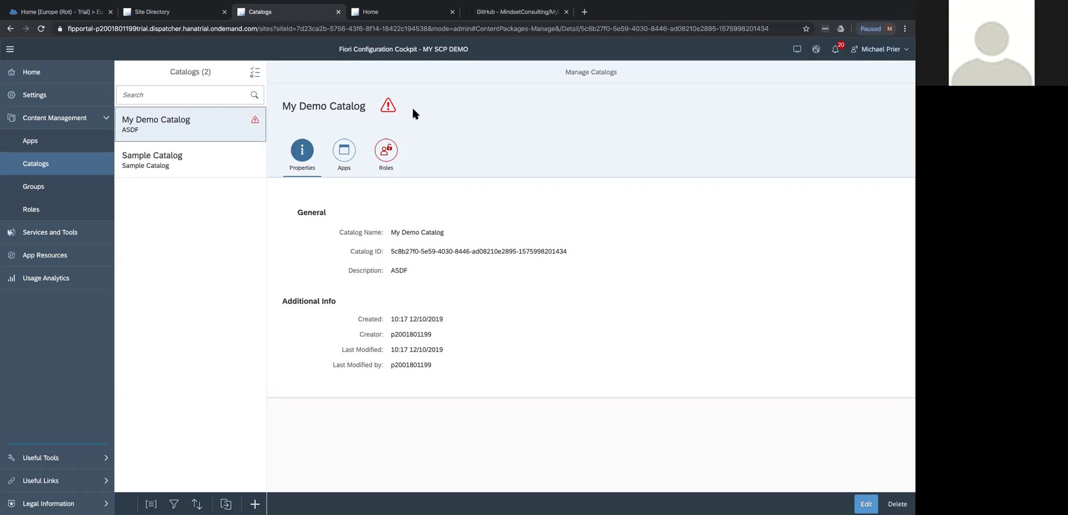
click(384, 156)
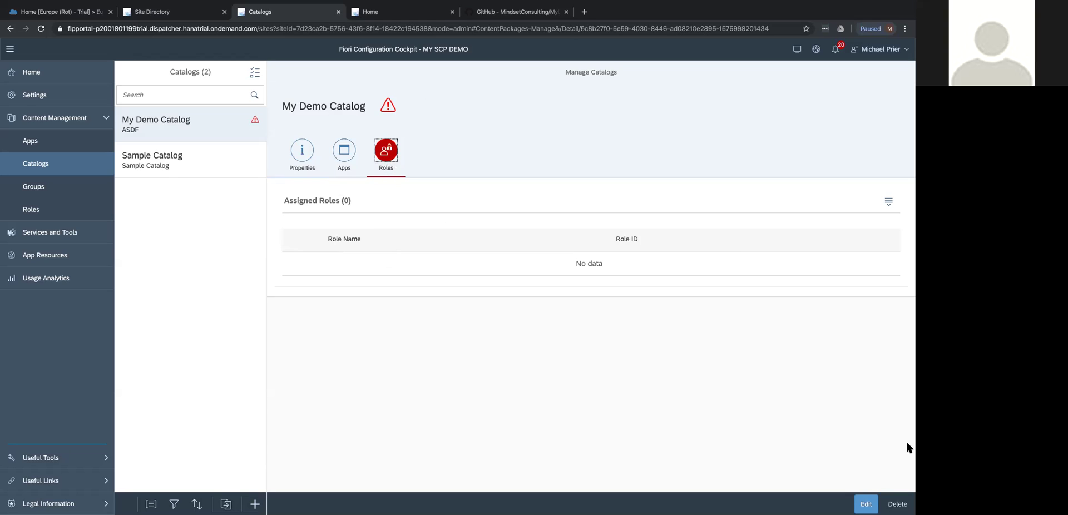
click(865, 504)
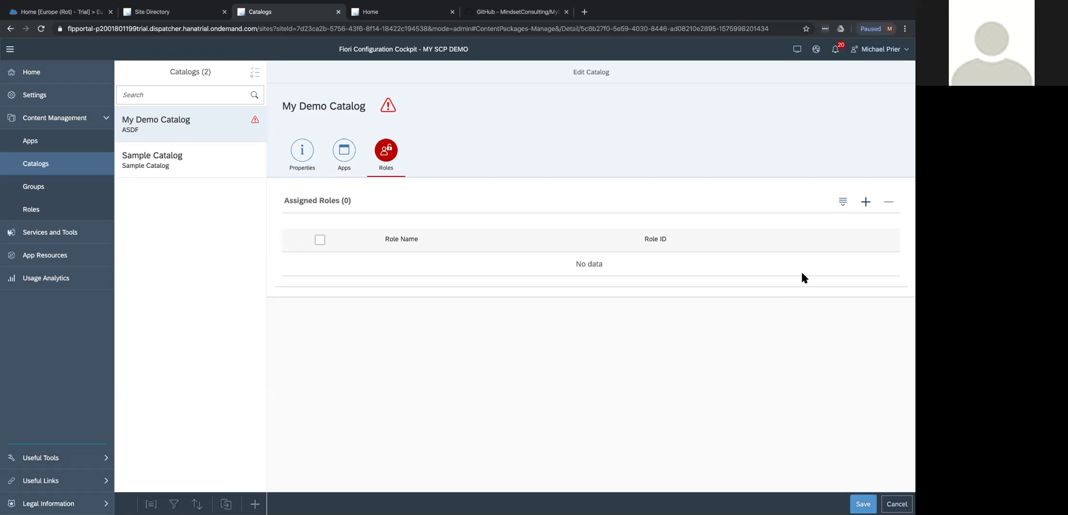
click(866, 203)
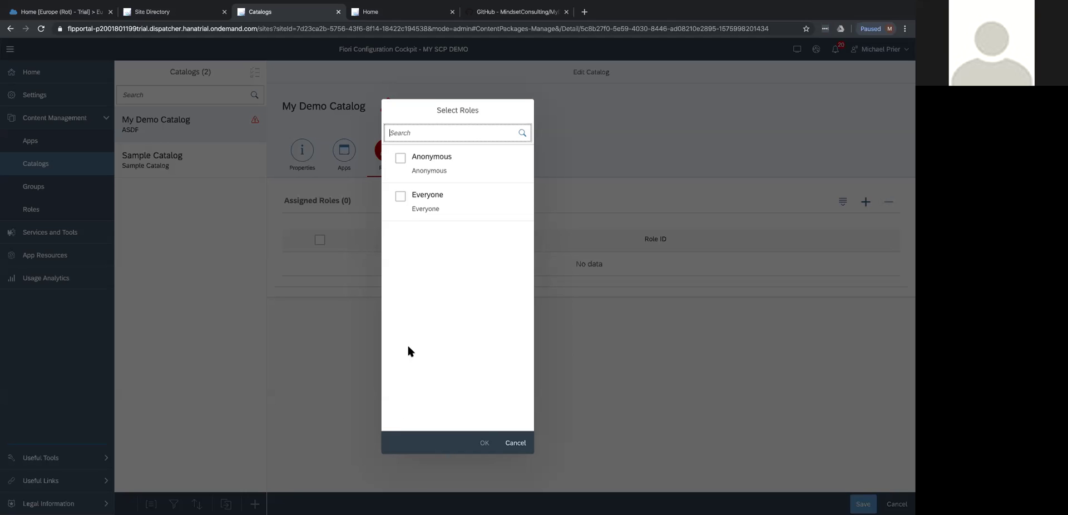
click(515, 443)
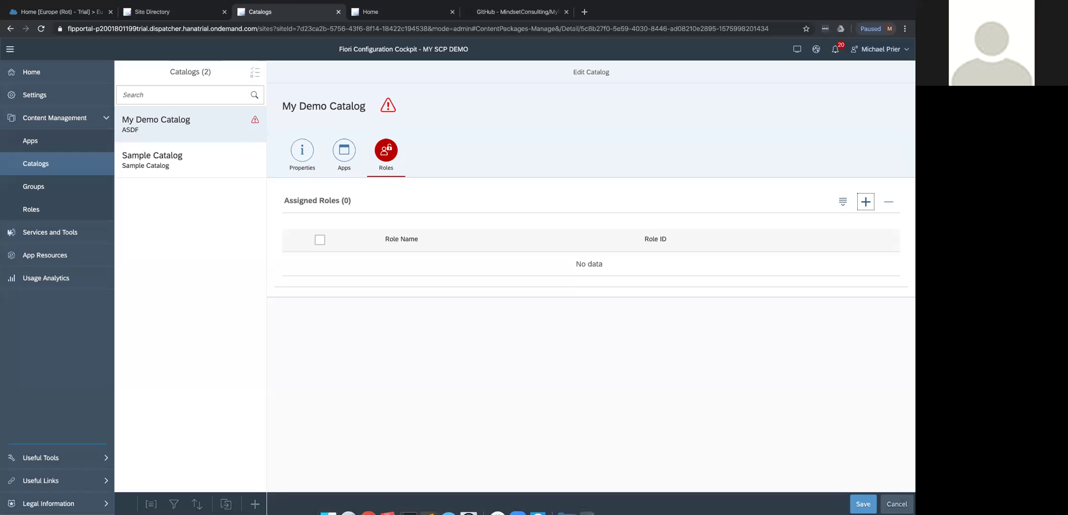
click(896, 504)
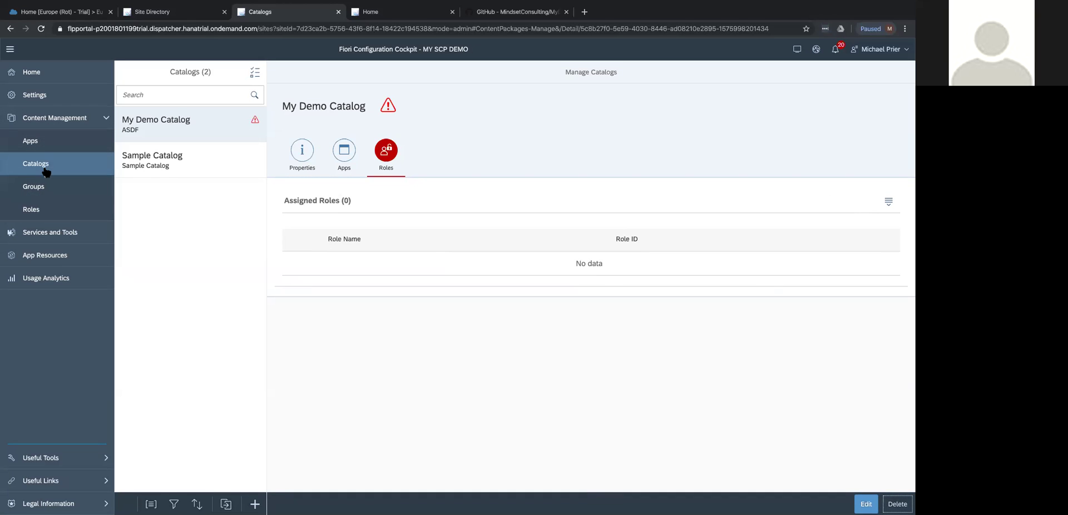
Create and save a new role 'My Demo Role' with Role ID ASDF.
click(25, 215)
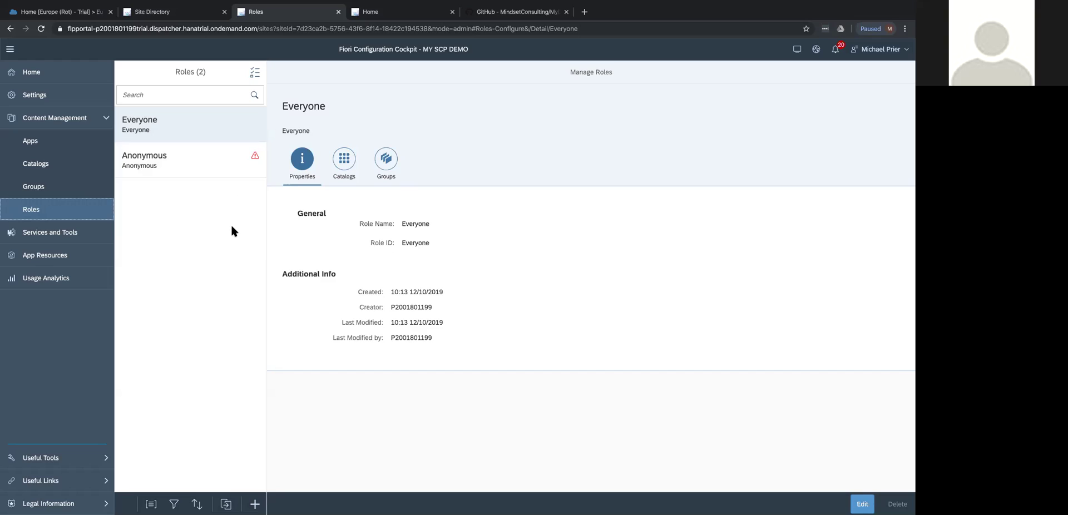
click(210, 174)
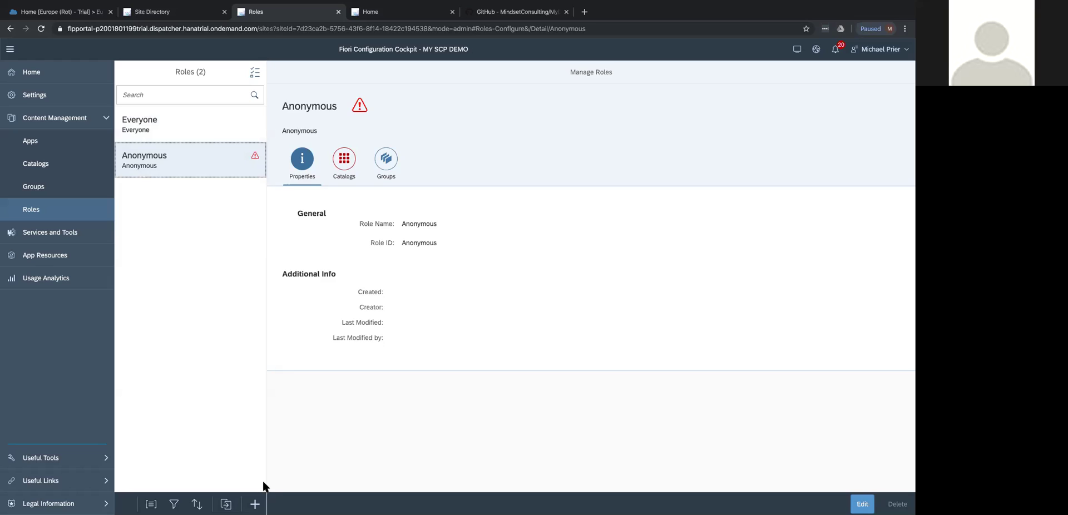
click(255, 504)
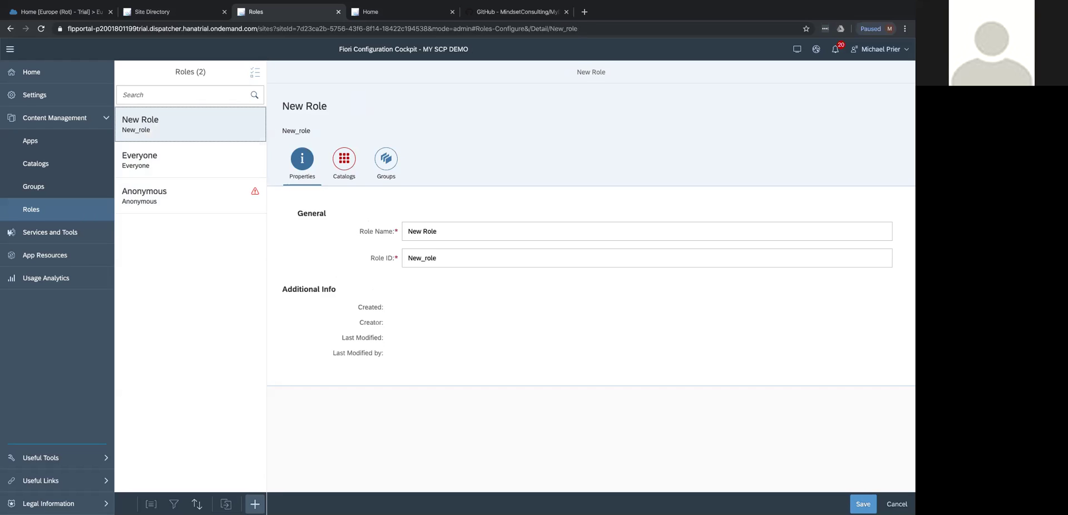
click(460, 230)
key(ctrl+a)
text(My De)
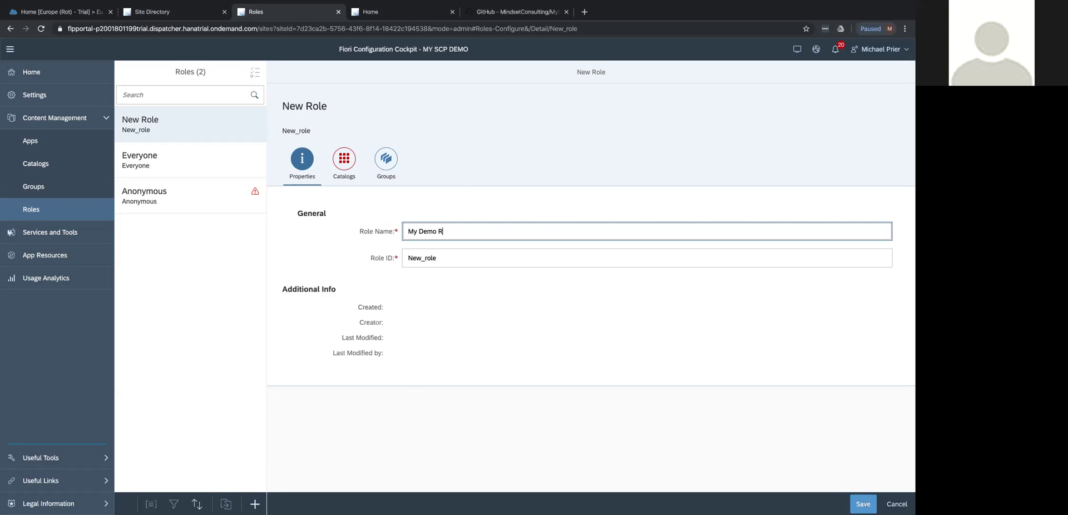
click(469, 258)
key(ctrl+a)
text(A)
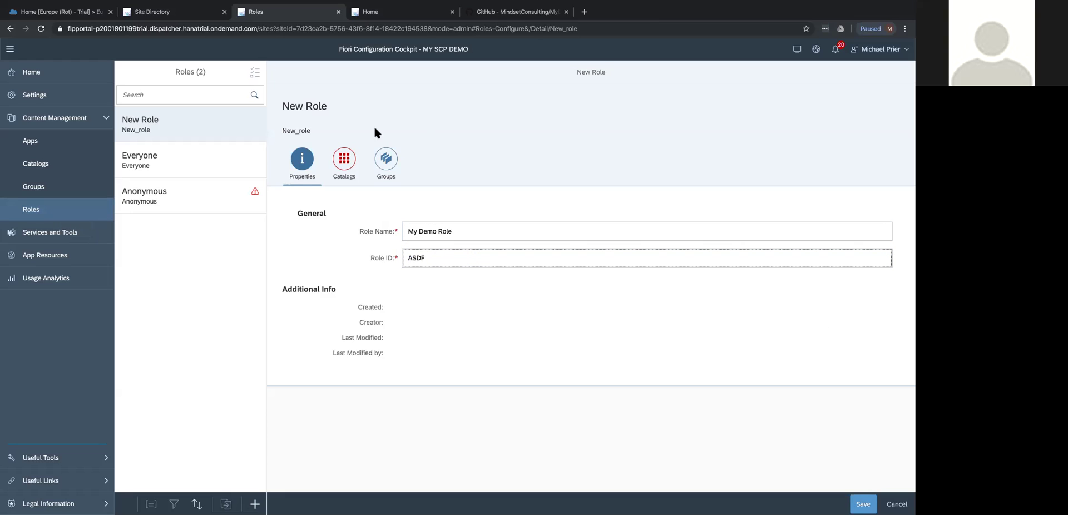
click(863, 504)
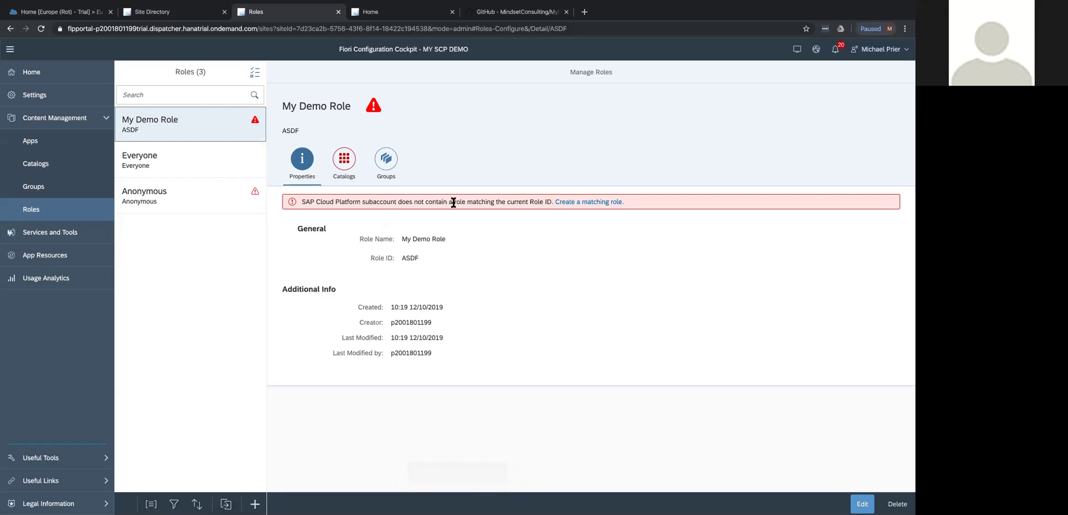
Change My Demo Role's Role ID from ASDF to test_123 and save it.
click(614, 202)
click(862, 504)
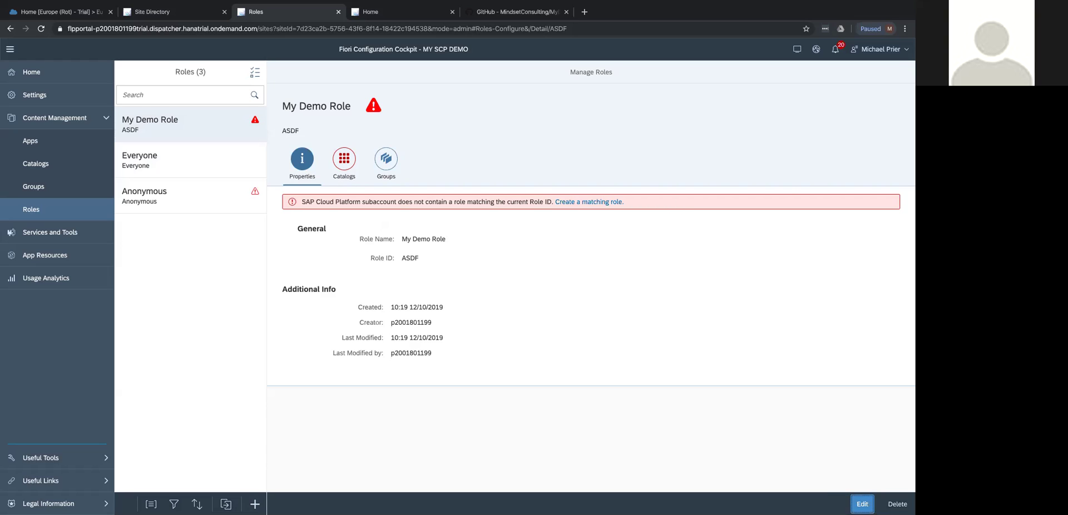
double_click(423, 273)
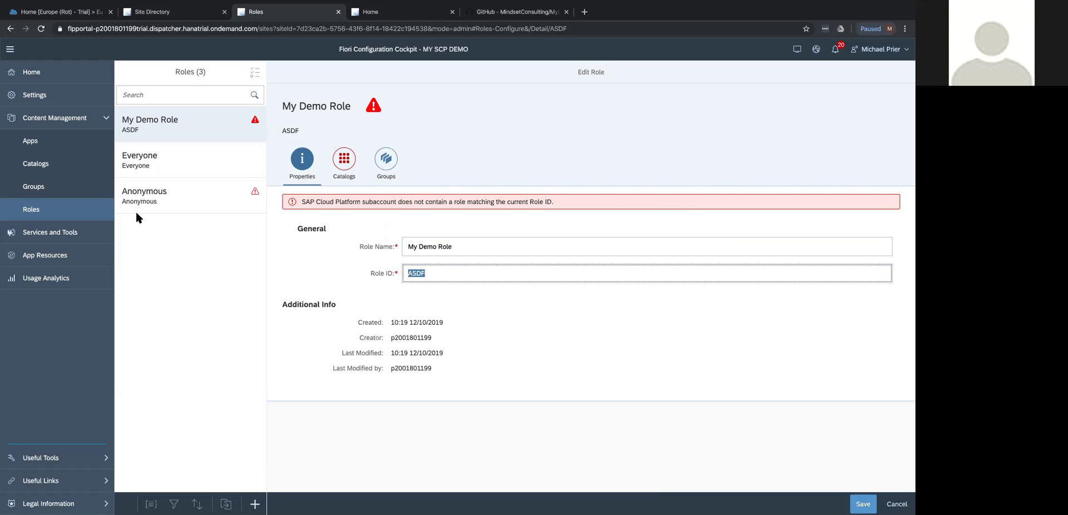
text(test_123)
click(862, 504)
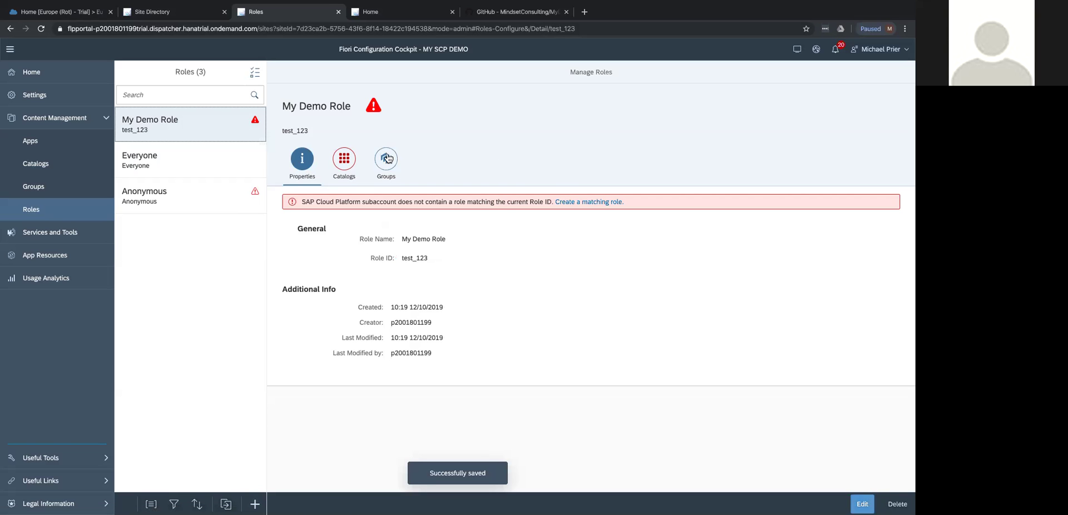
click(335, 167)
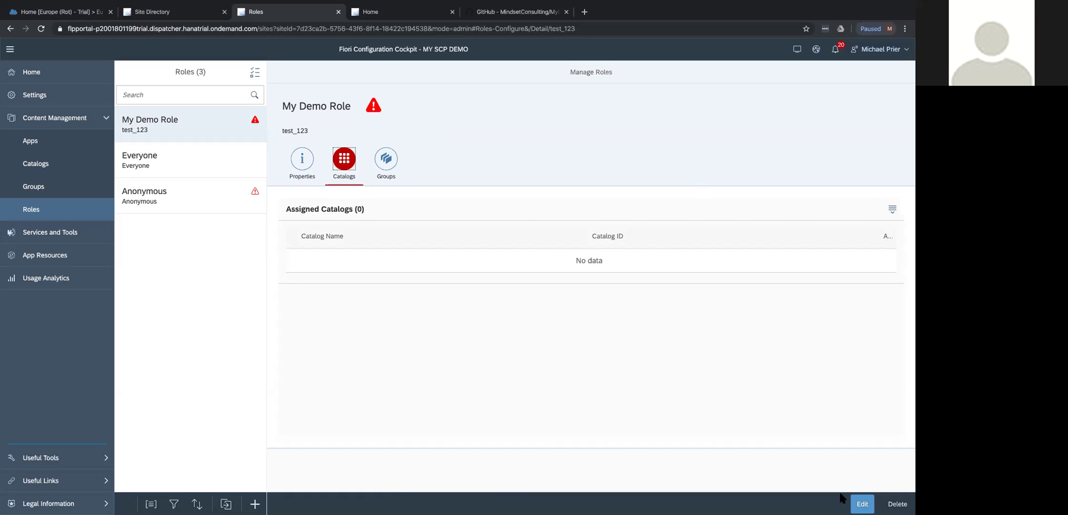
Assign My Demo Catalog to My Demo Role, save, and create the matching subaccount role.
click(857, 502)
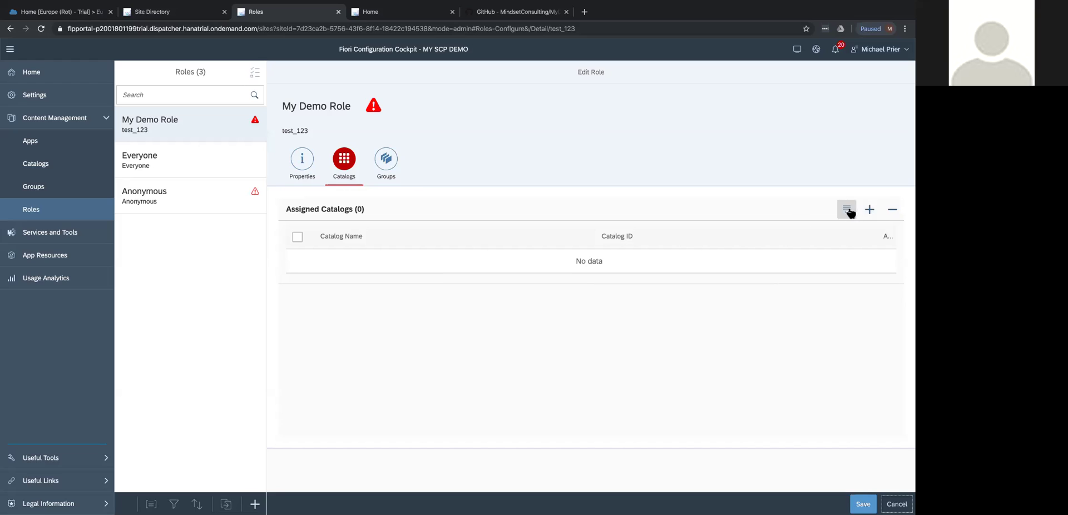
click(867, 212)
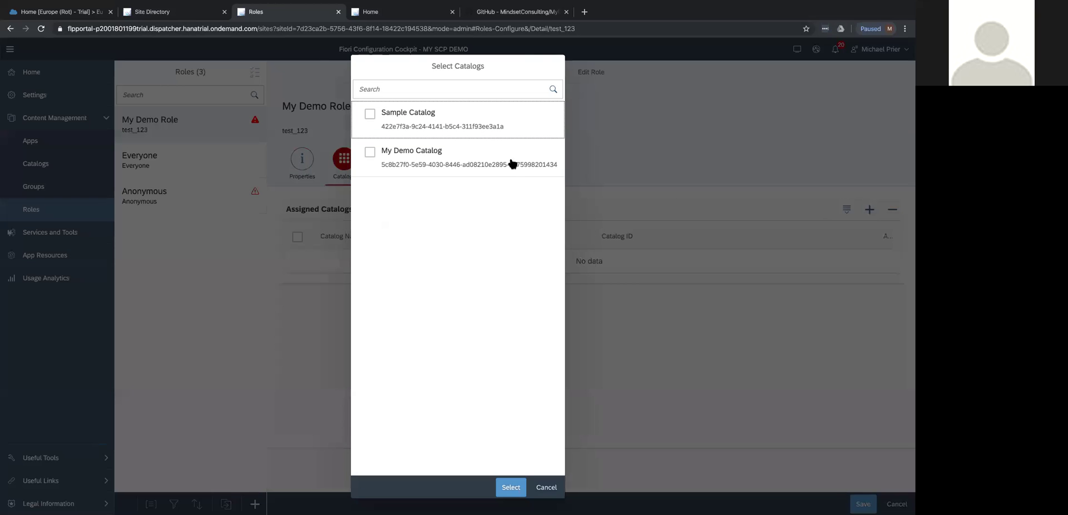
click(370, 152)
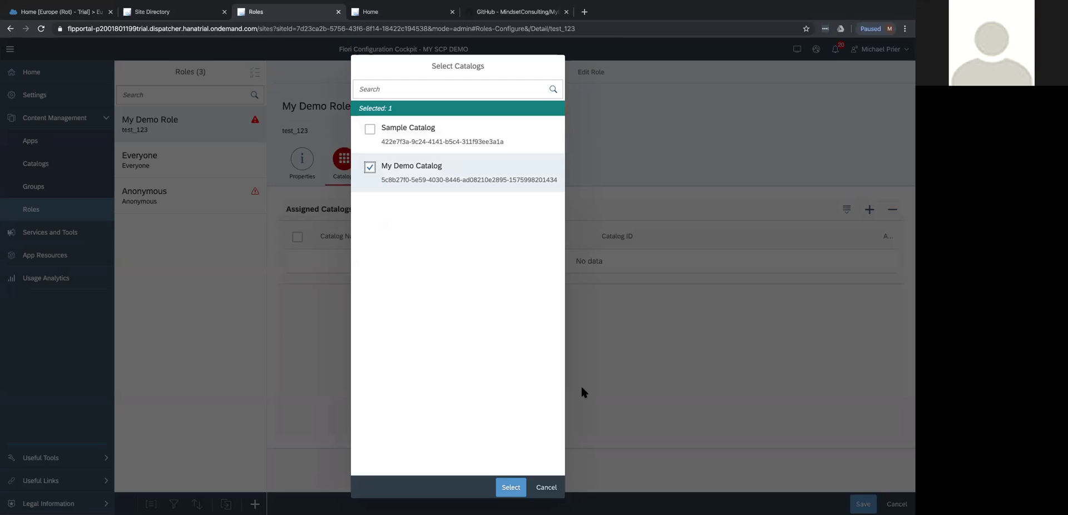
click(515, 485)
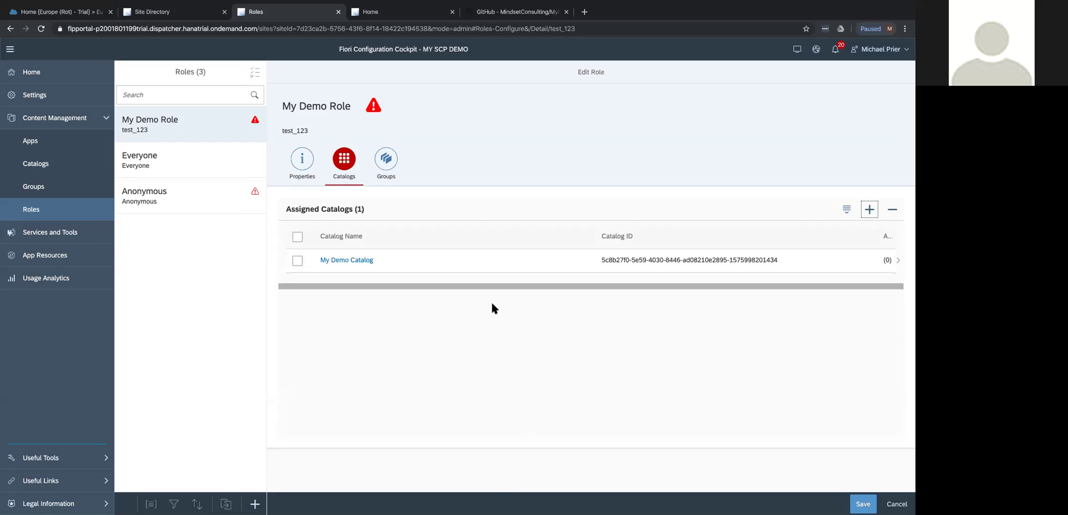
click(862, 504)
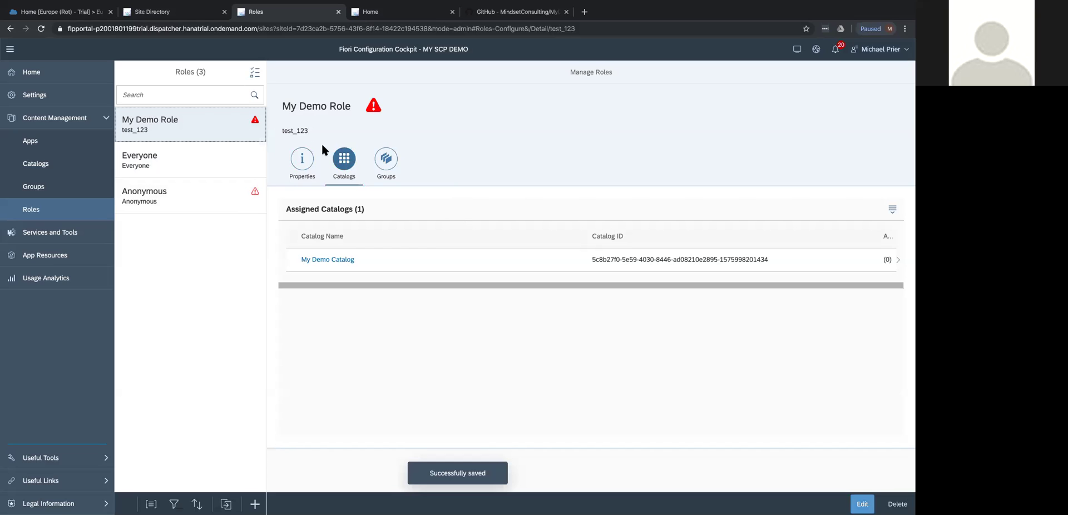
click(302, 159)
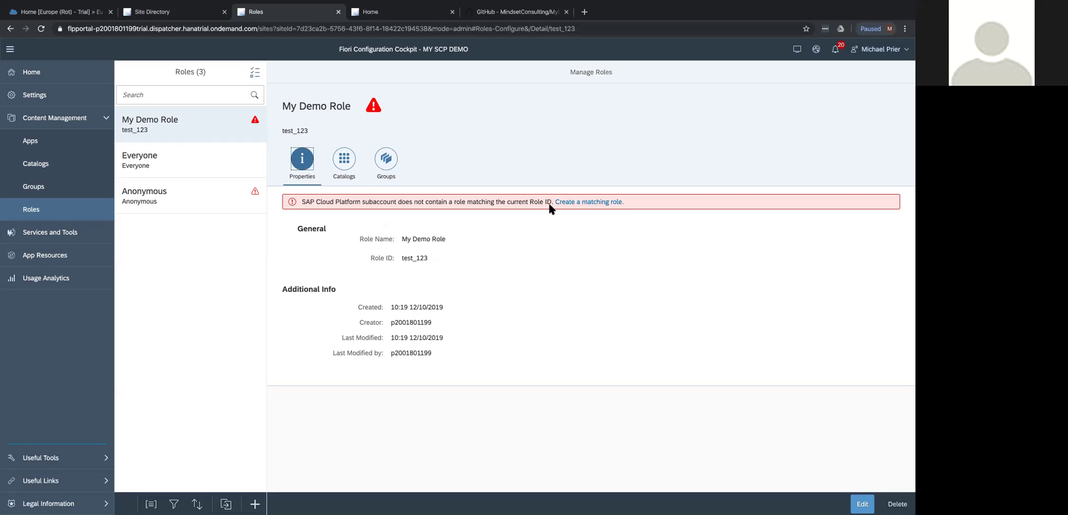
click(567, 205)
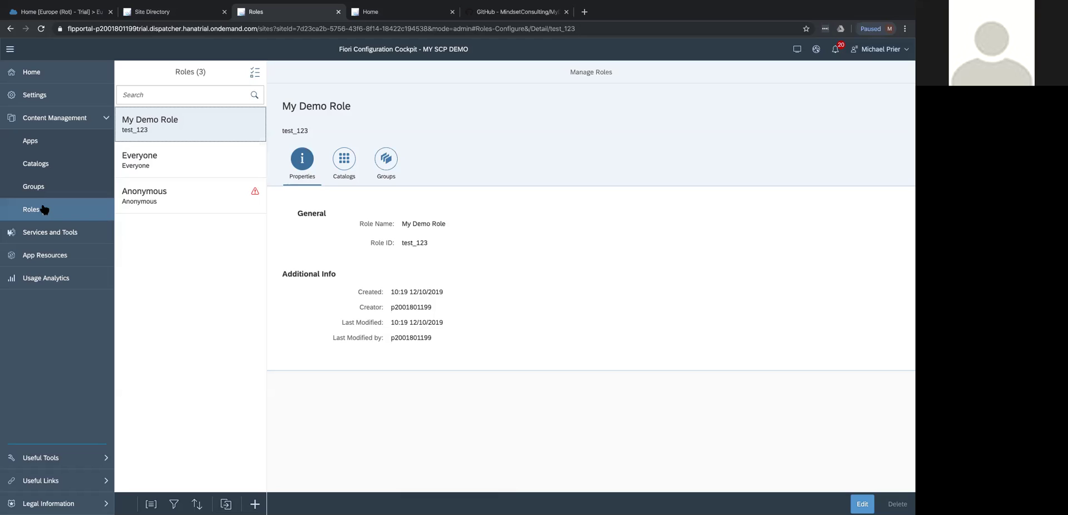
Rename the Sample Group to 'Demo Group' and save it.
click(35, 181)
click(866, 504)
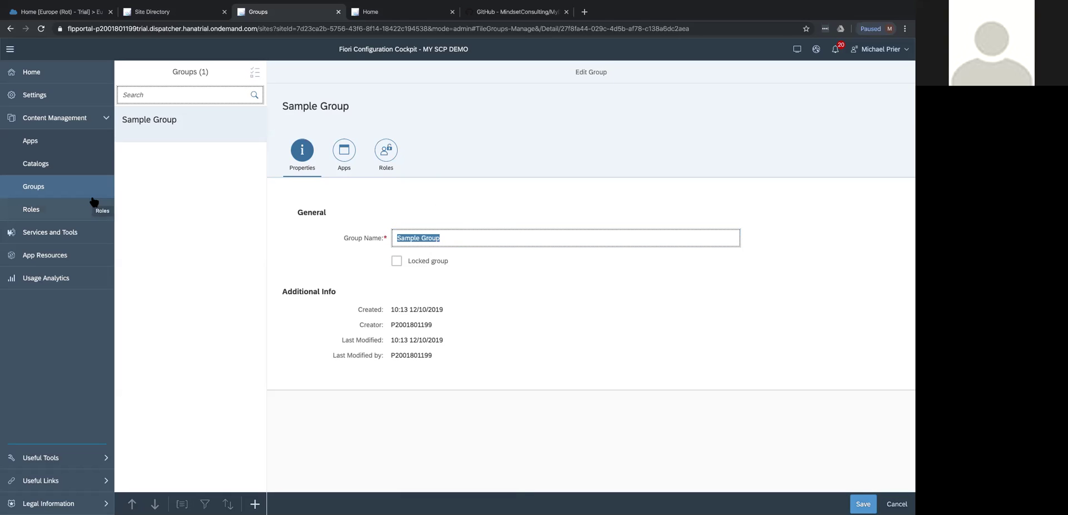
text(Demo Group)
click(863, 504)
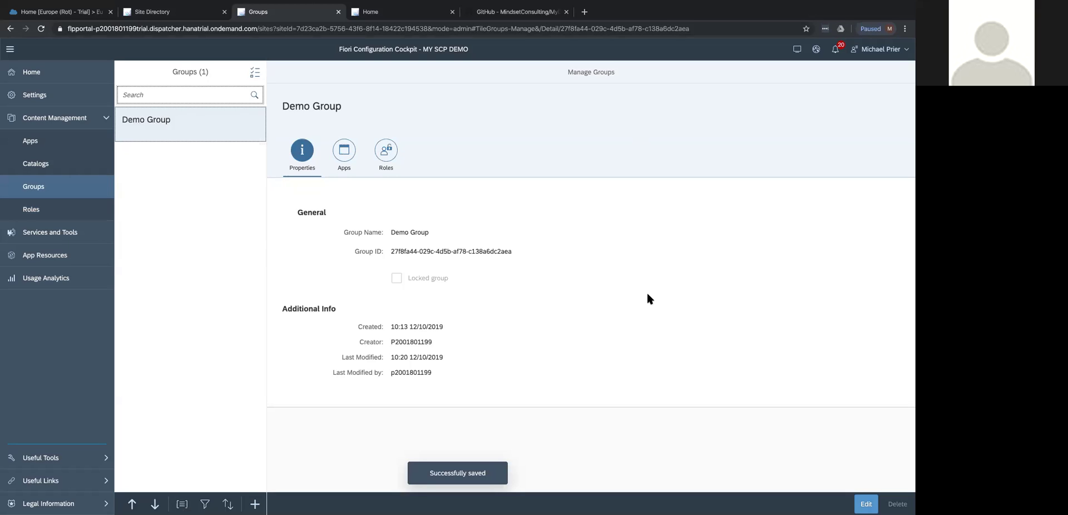
Assign My Demo Role to Demo Group, remove the Everyone role, and save.
click(386, 150)
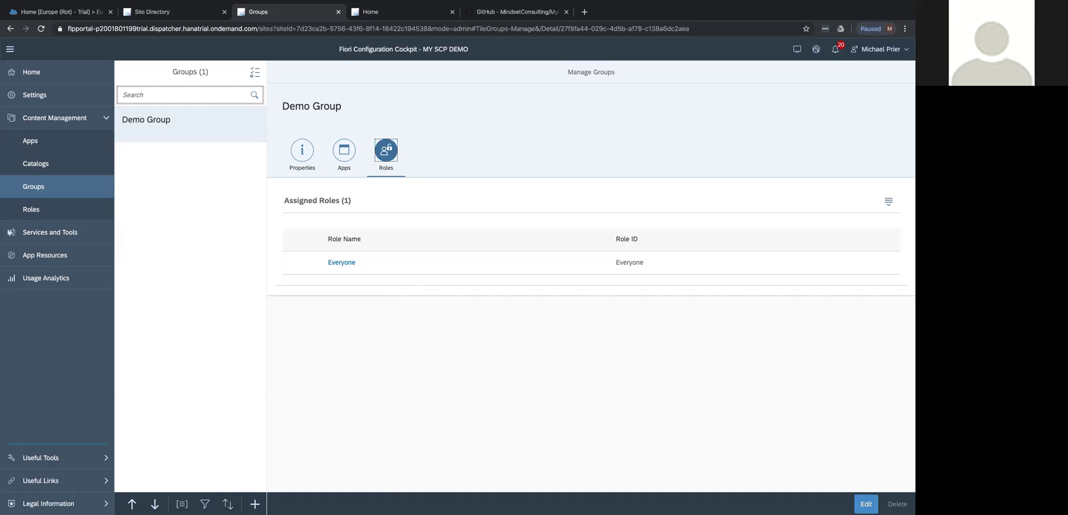
click(866, 504)
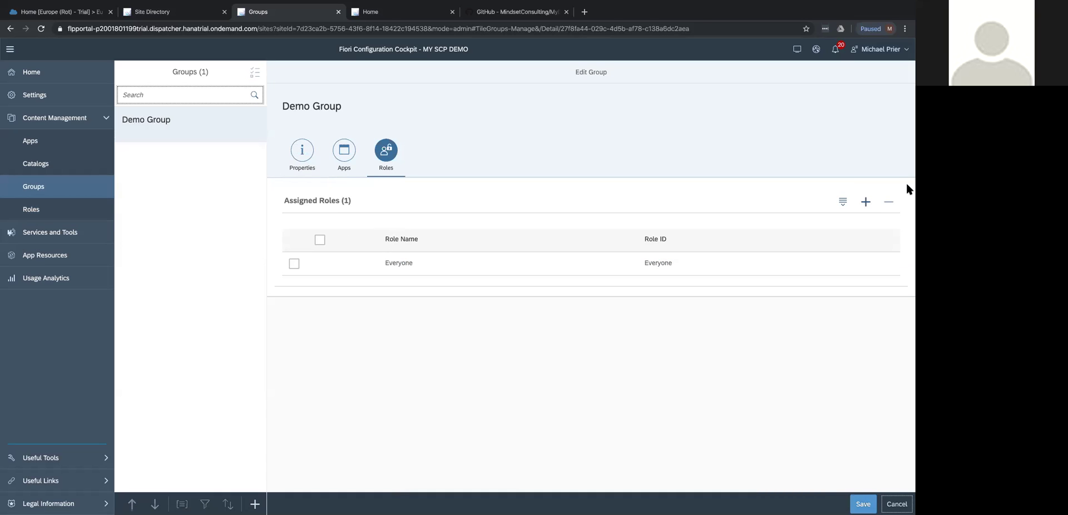
click(865, 201)
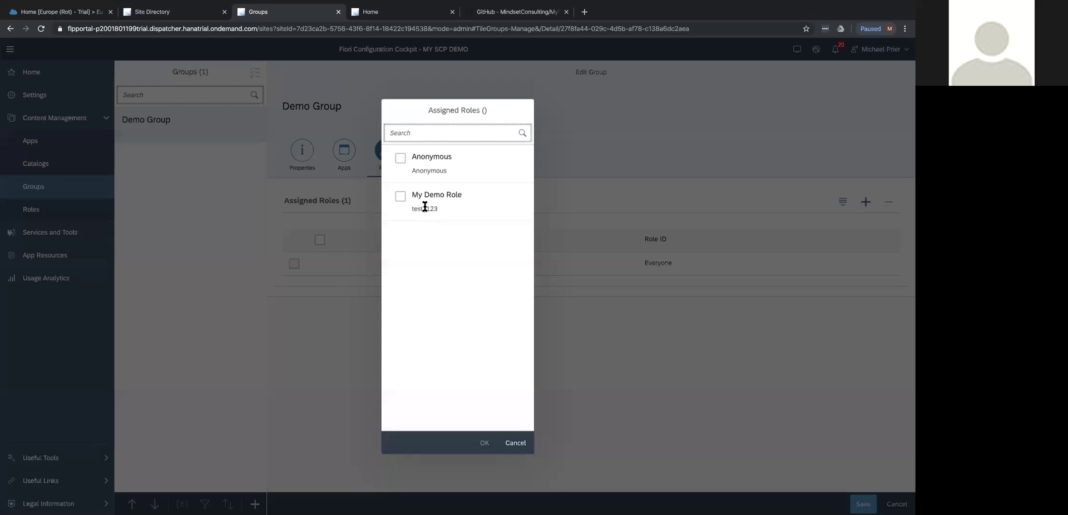
click(401, 196)
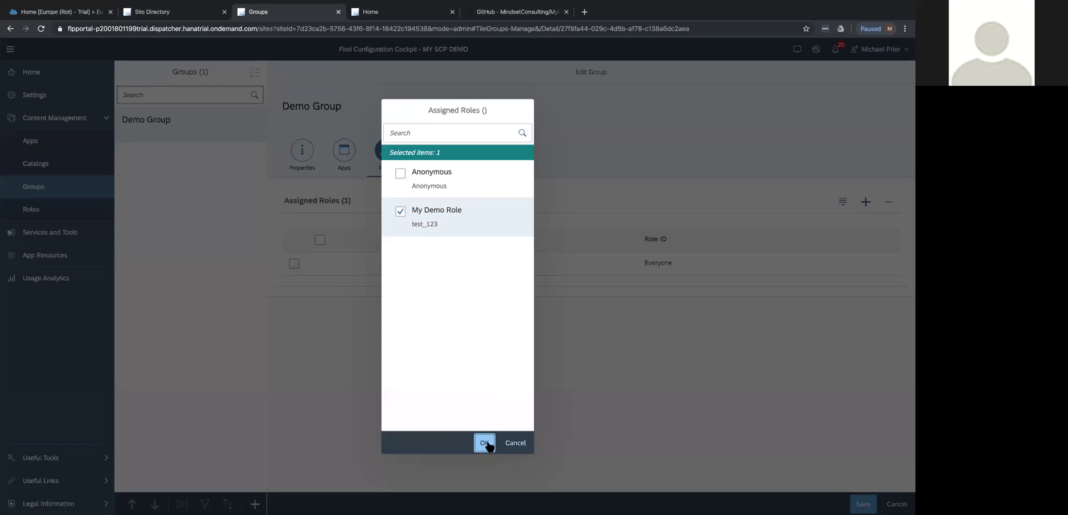
click(484, 443)
click(294, 264)
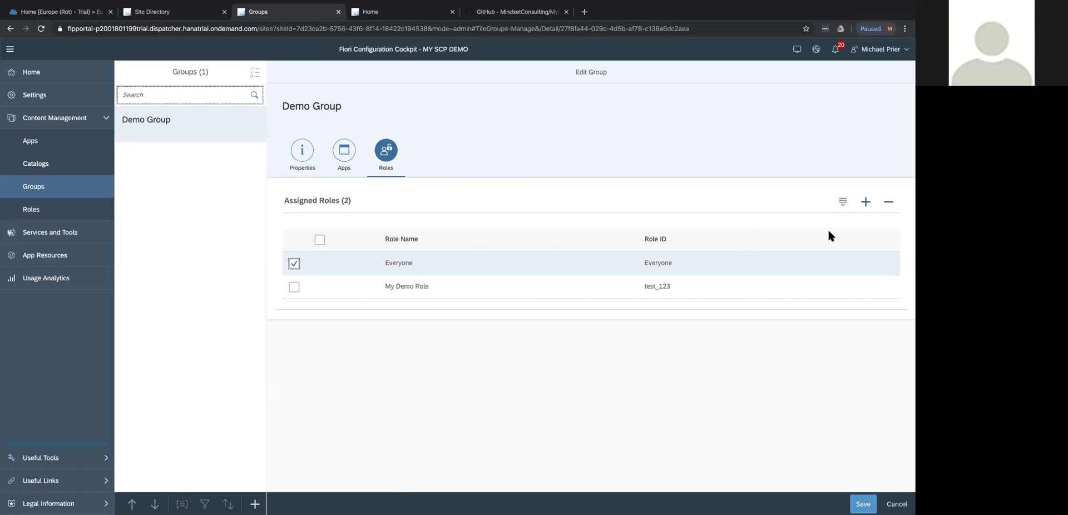
click(889, 202)
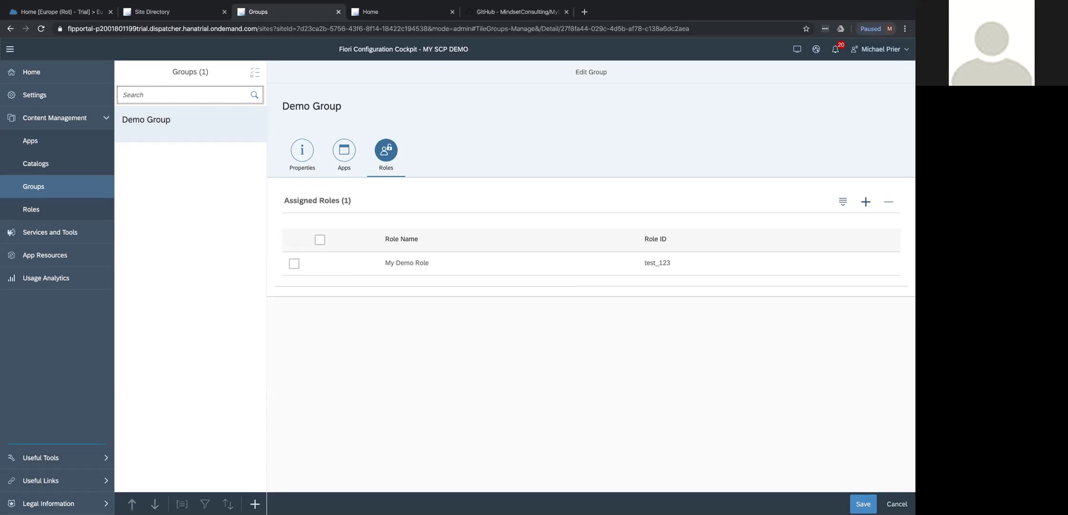
click(863, 504)
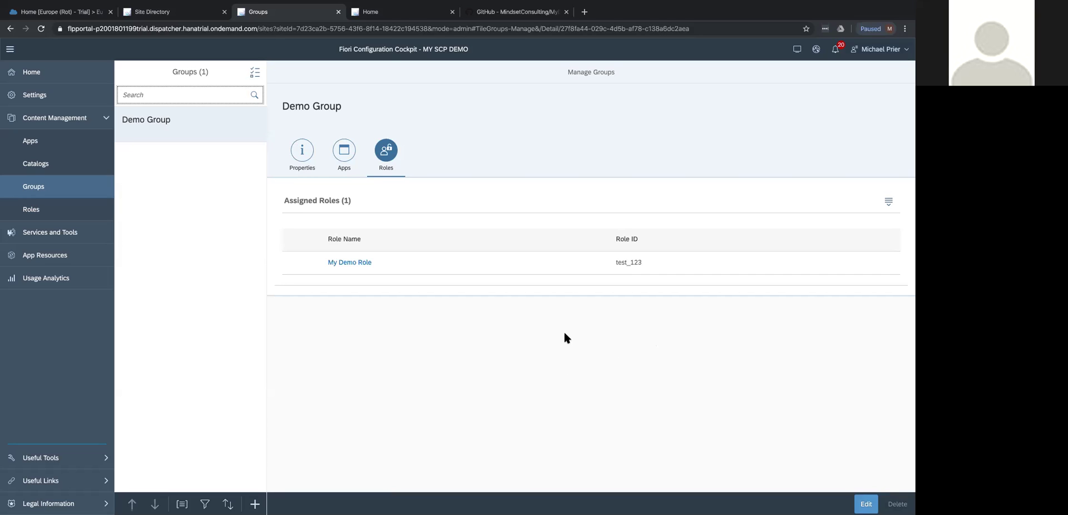
Open the Apps configuration page under Content Management.
click(51, 141)
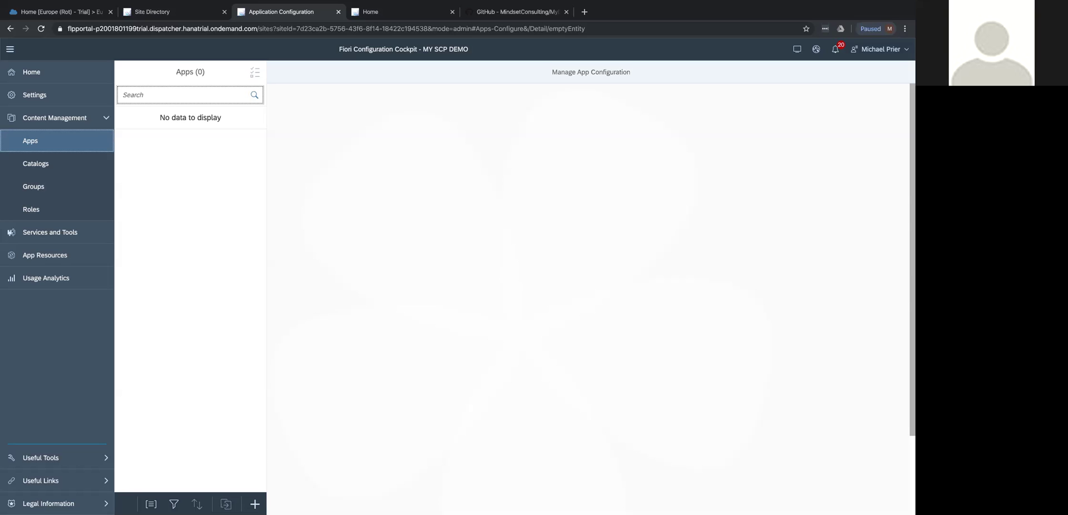
In SAP Cloud Platform Cockpit, search the subaccount's services for 'Web'.
click(38, 13)
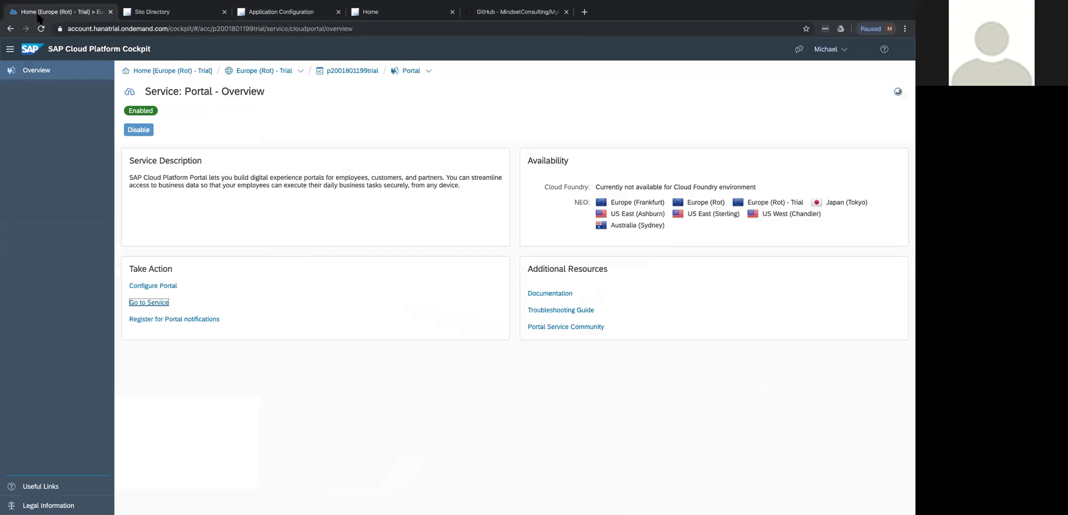
click(428, 71)
scroll(459, 404, down, 3)
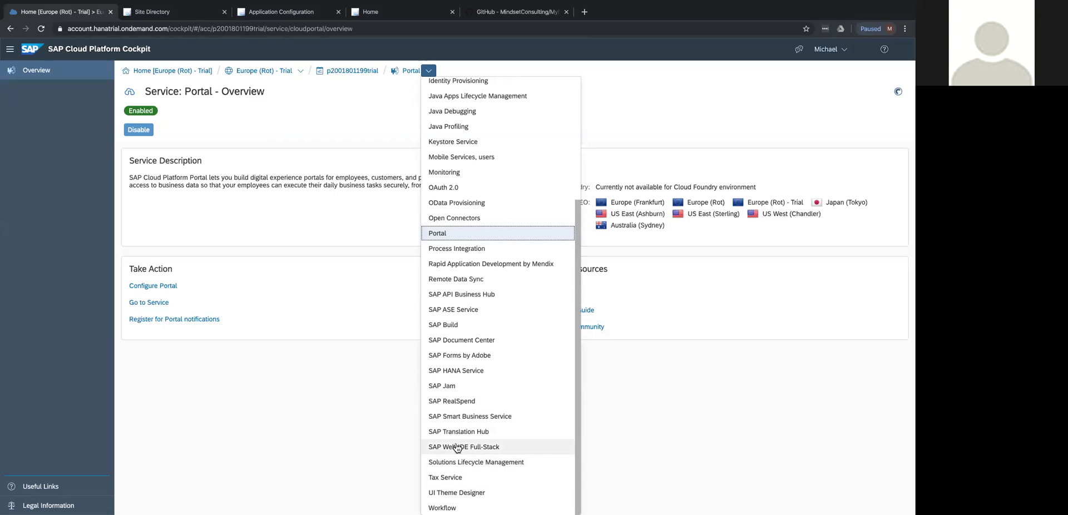
click(278, 429)
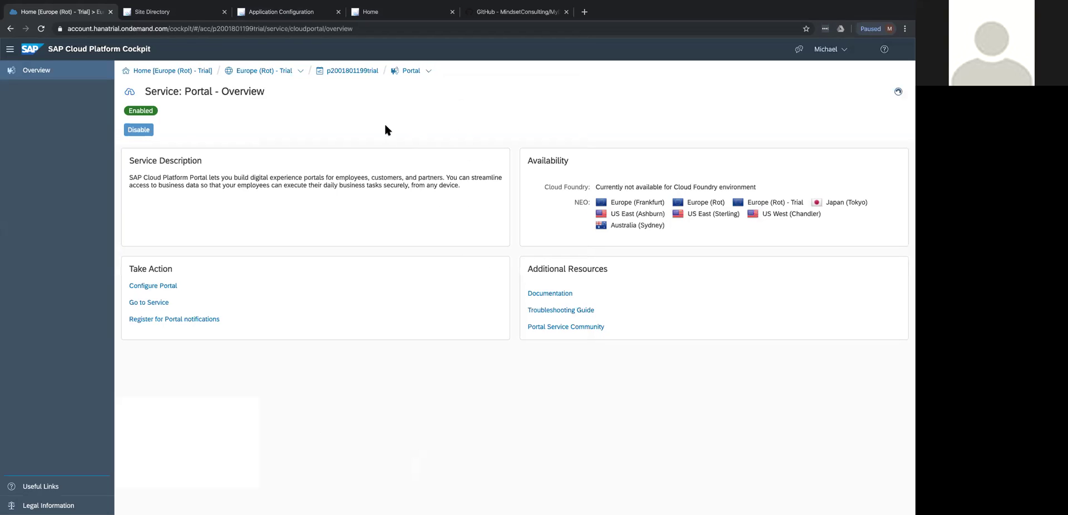
click(360, 70)
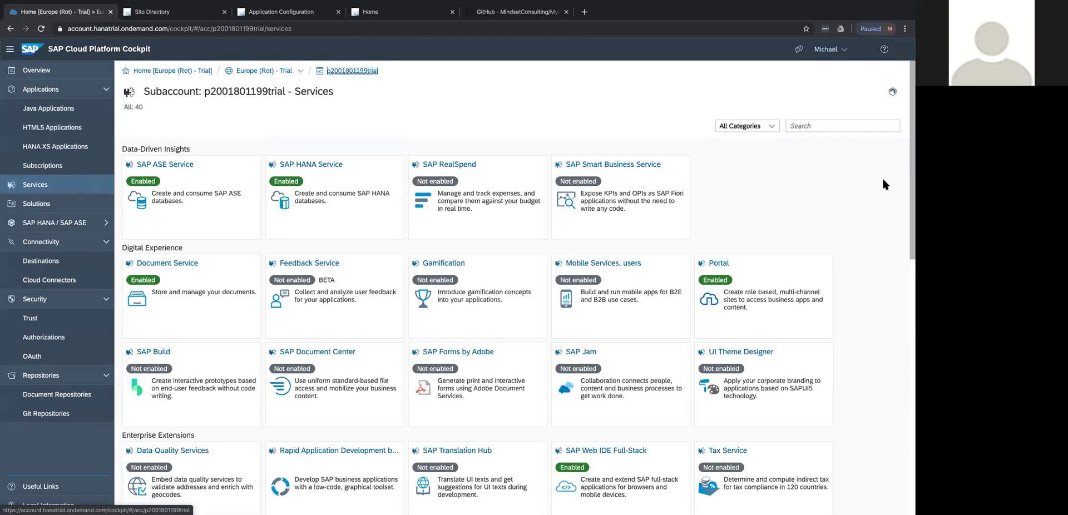
click(859, 130)
text(Web)
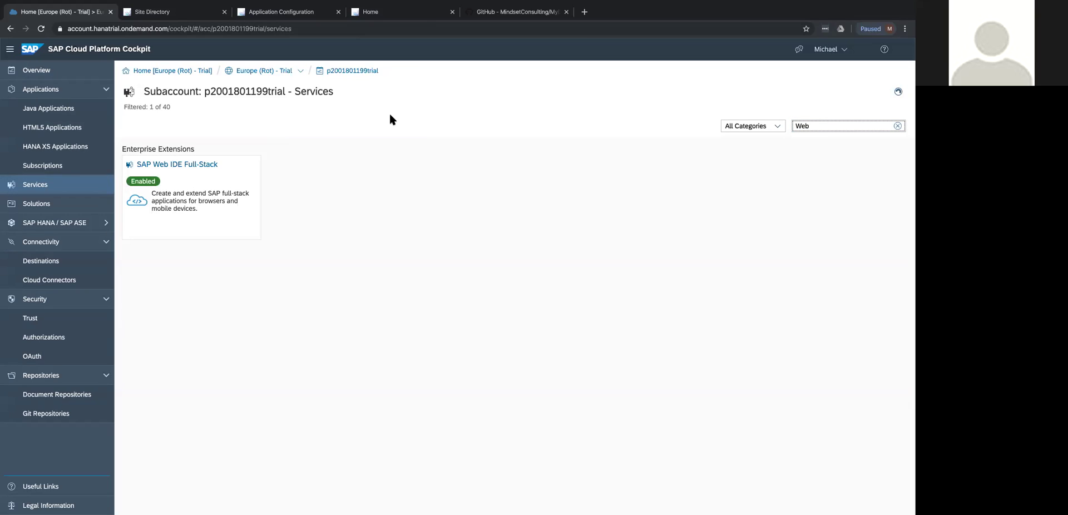
Return to the Apps configuration page and close the expired portal Home tab.
click(378, 13)
click(281, 16)
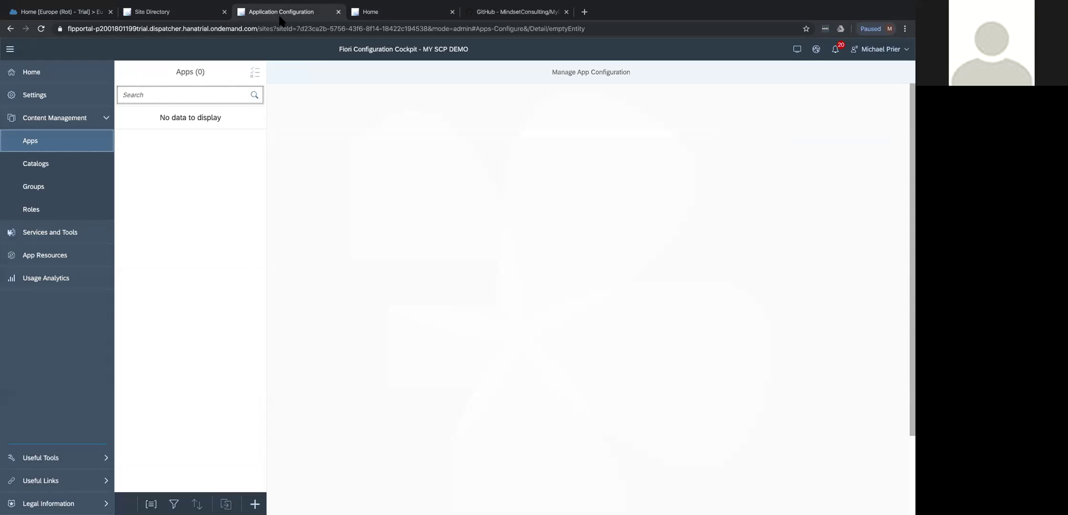
click(452, 12)
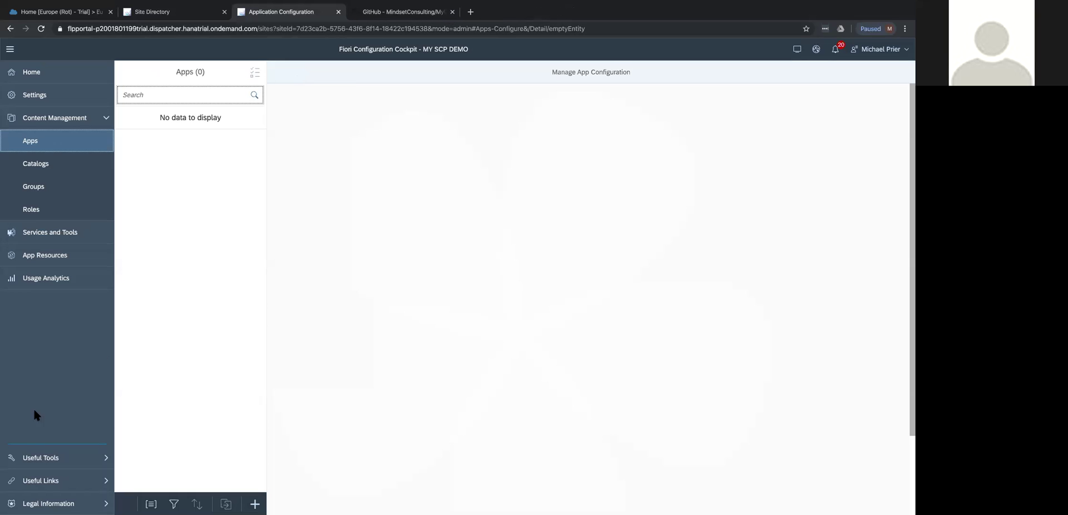
Launch SAP Web IDE from the Useful Tools section of the sidebar.
click(38, 457)
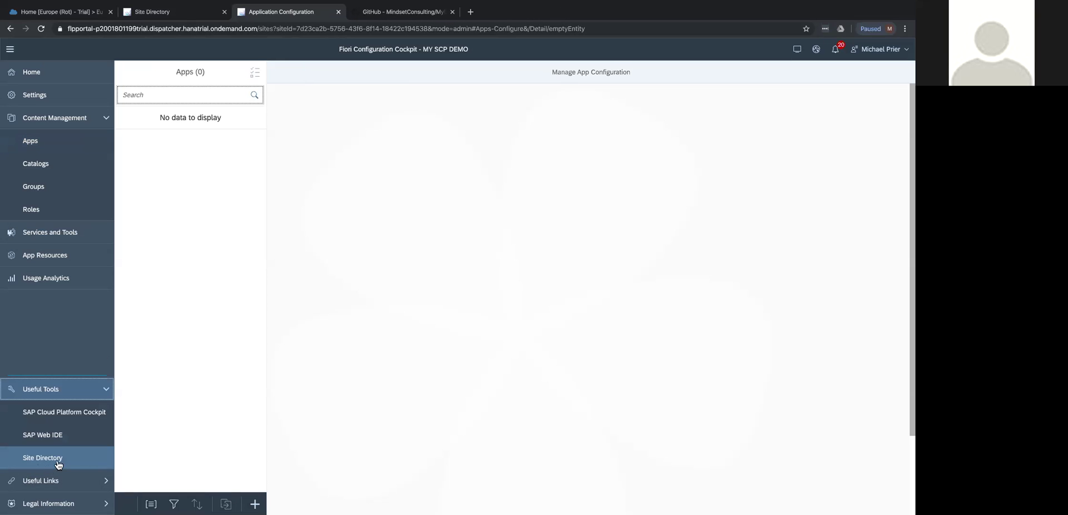
click(60, 433)
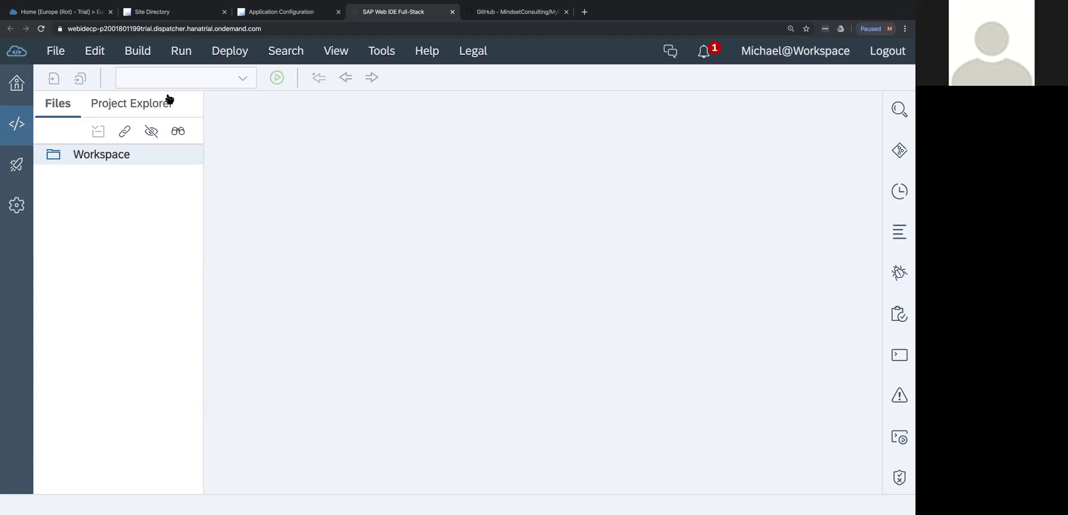
Start Clone from Git Repository on the Welcome page, then bring up the MyDemoApp GitHub page.
click(18, 84)
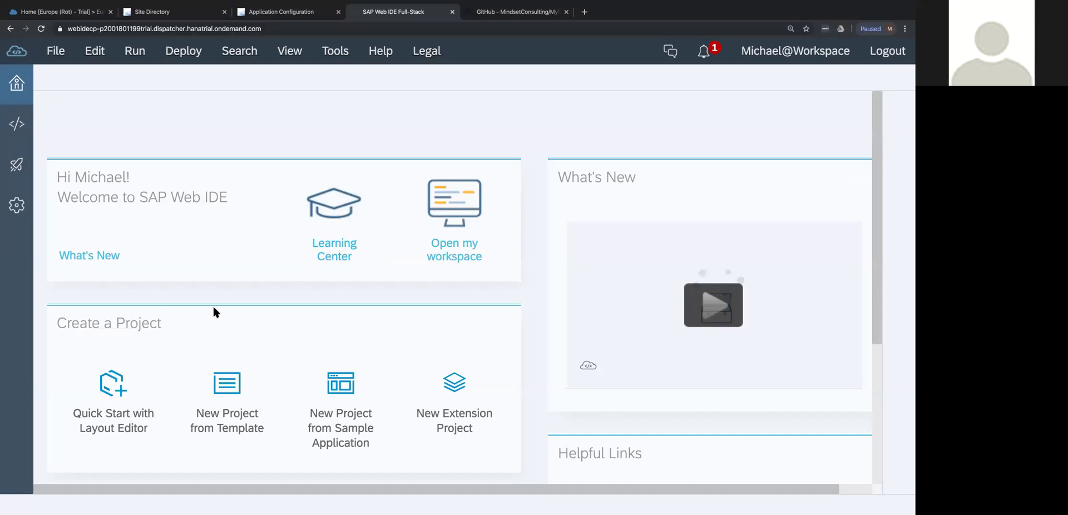
scroll(213, 308, down, 2)
scroll(212, 305, down, 2)
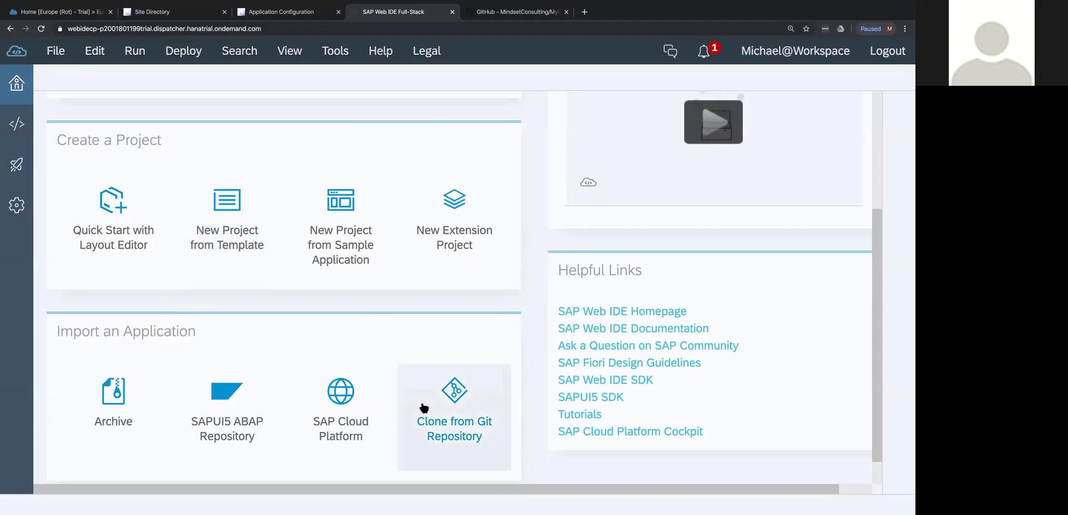
click(464, 397)
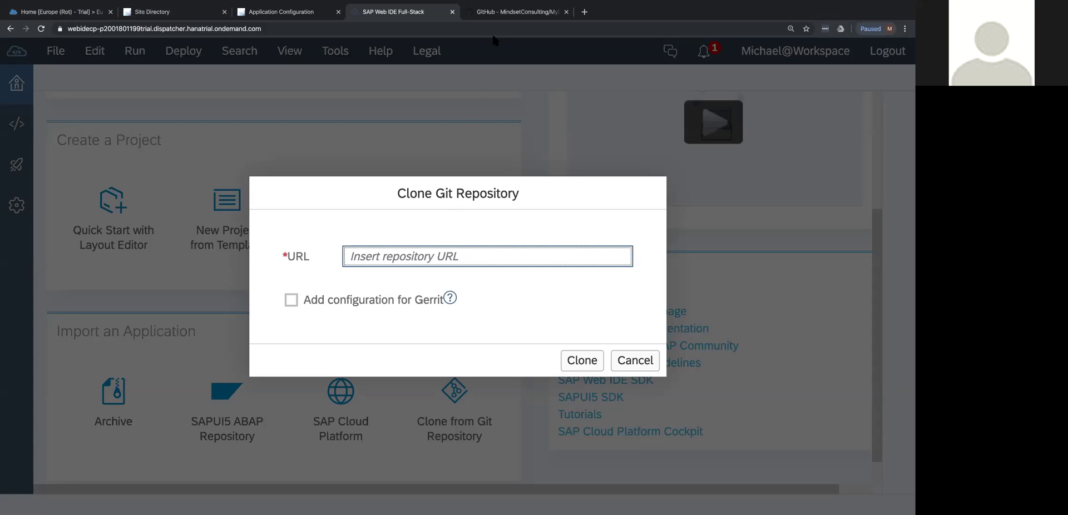
click(493, 14)
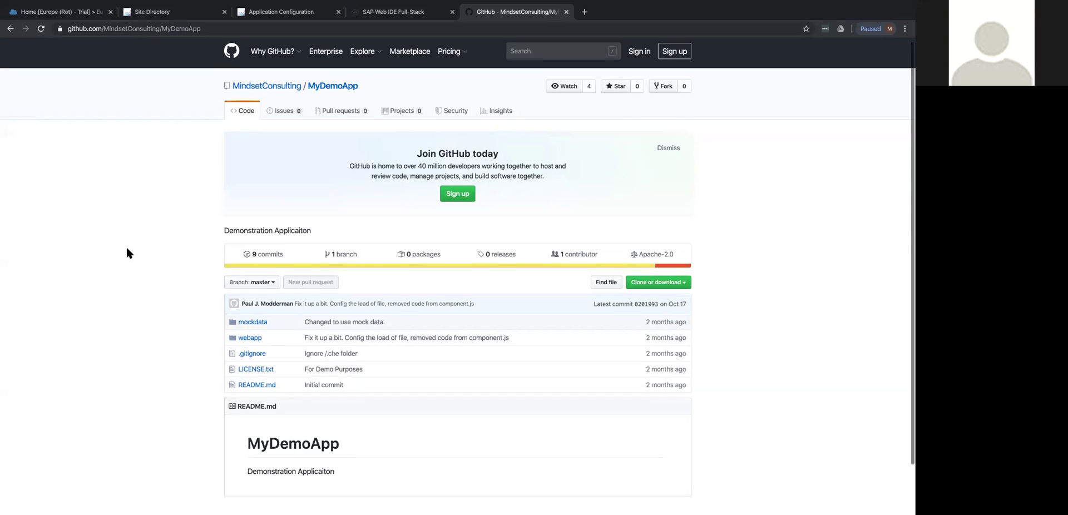
Reveal the MyDemoApp repository's HTTPS clone URL on GitHub and copy it.
scroll(127, 253, down, 1)
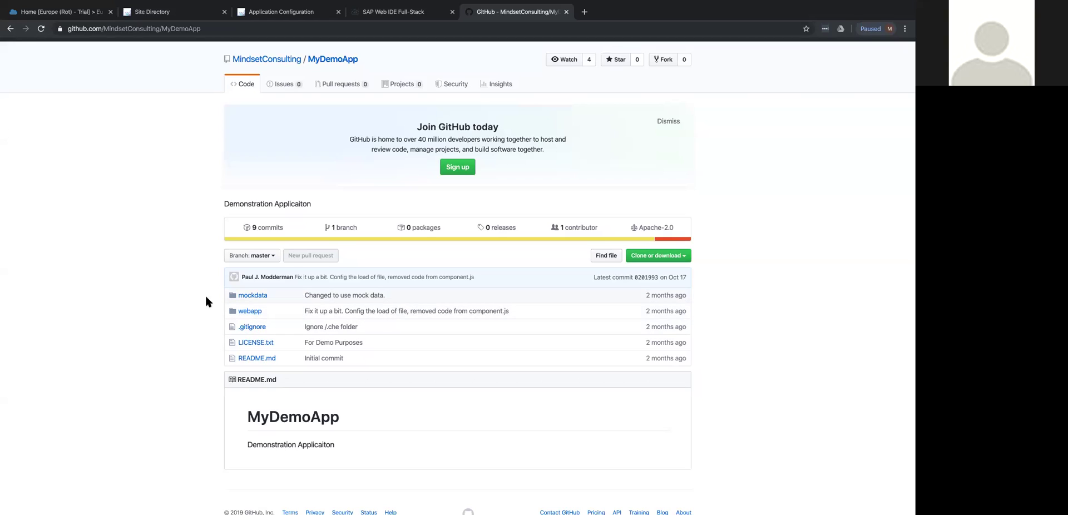
click(688, 260)
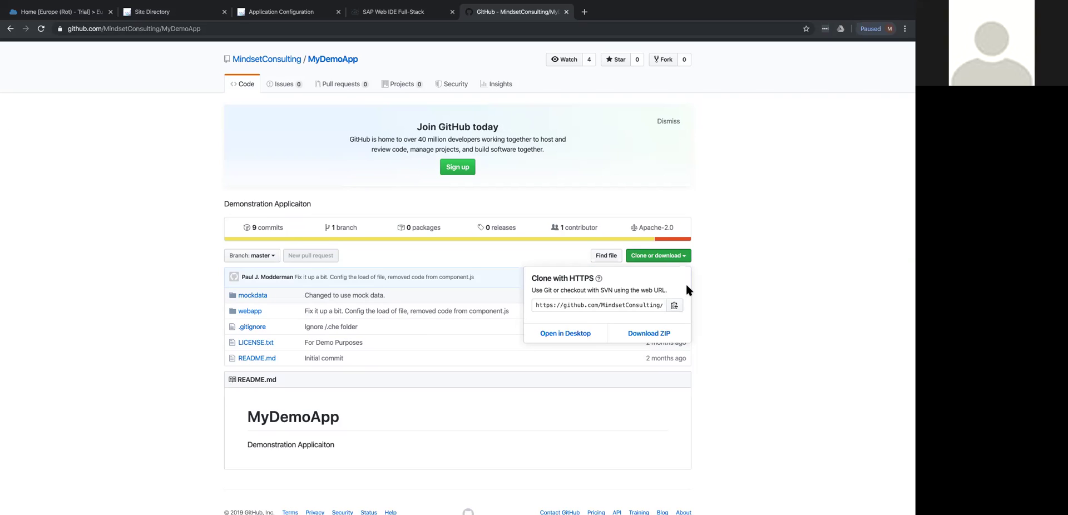
click(674, 307)
click(675, 306)
click(624, 305)
mouse_move(625, 306)
mouse_down()
mouse_move(789, 315)
mouse_move(630, 306)
mouse_up()
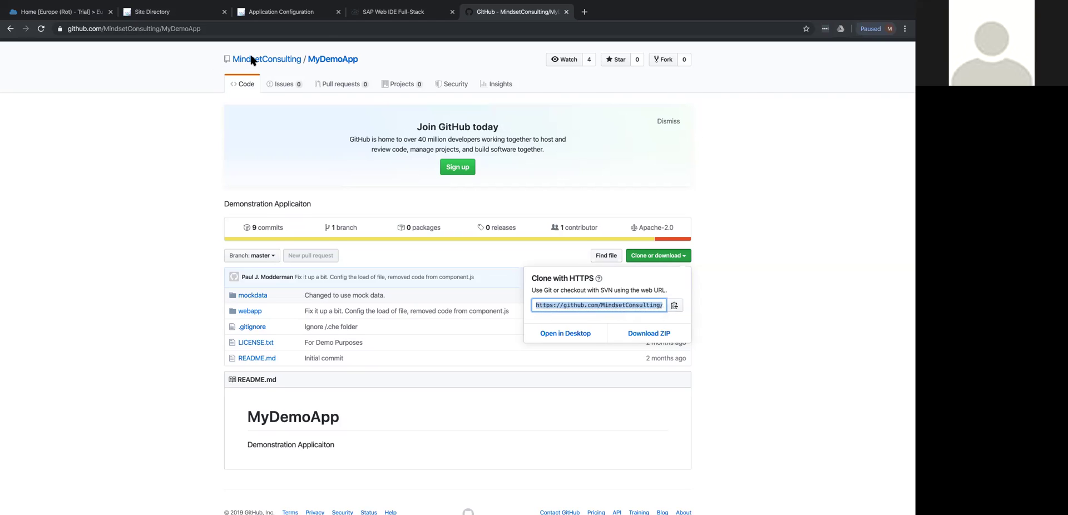
Paste the MyDemoApp GitHub URL into the Clone Git Repository dialog and clone it.
click(396, 12)
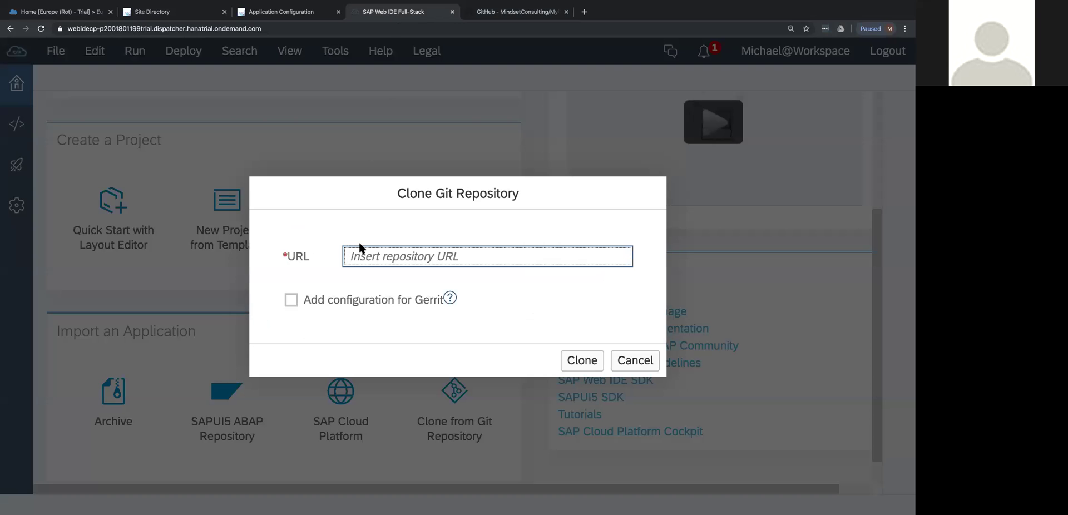
key(ctrl+v)
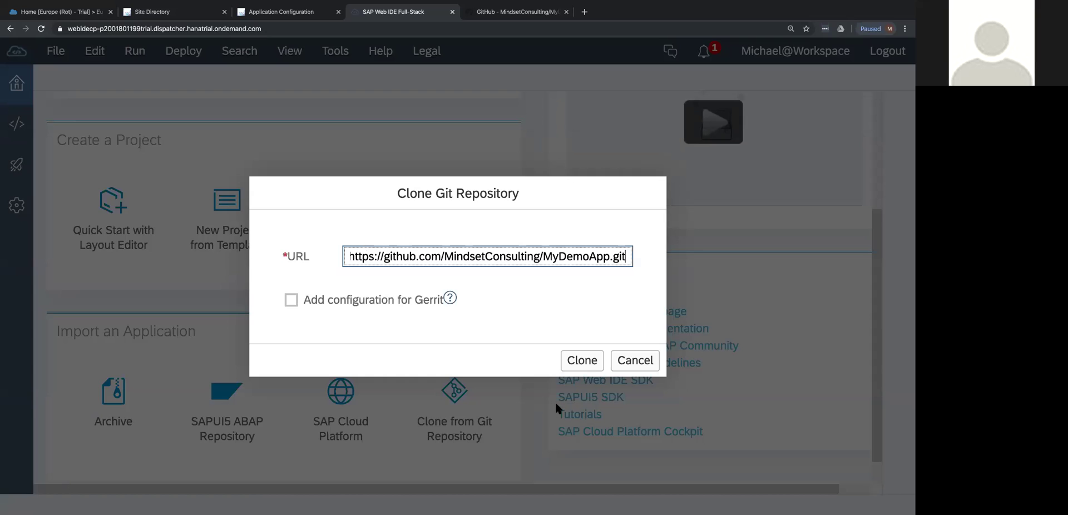
click(581, 360)
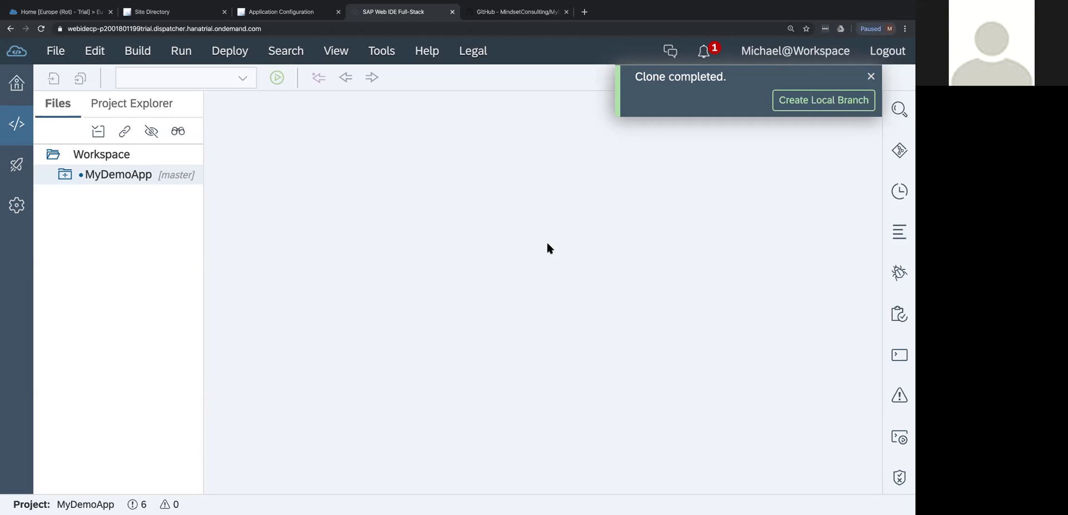
Expand MyDemoApp and its webapp folder to list Component.js, manifest.json and products.json.
click(63, 176)
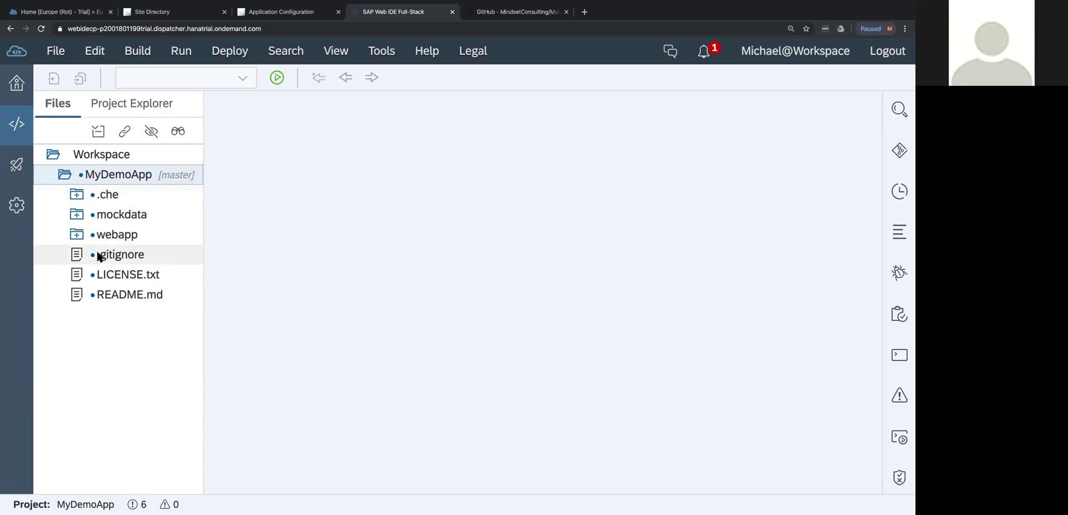
click(121, 256)
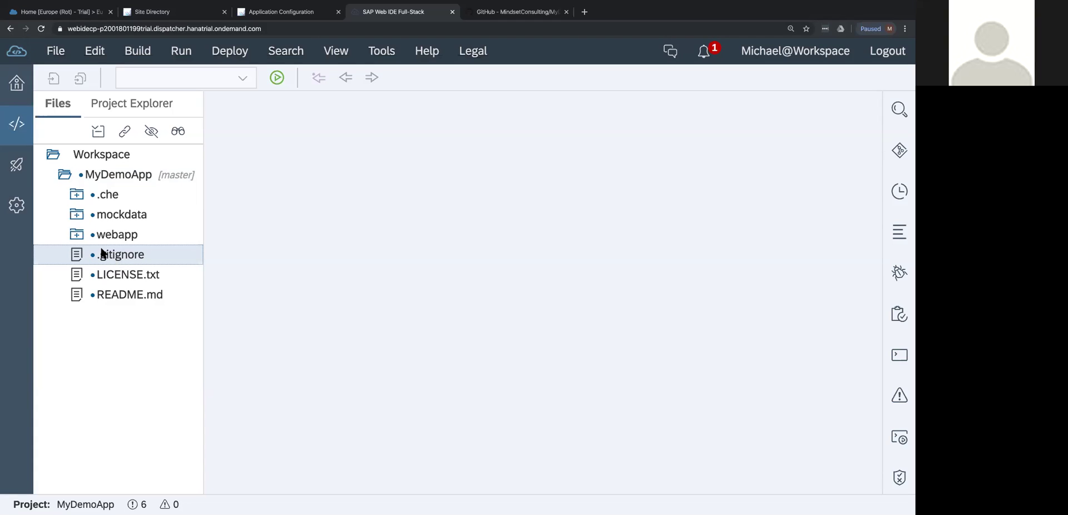
click(78, 234)
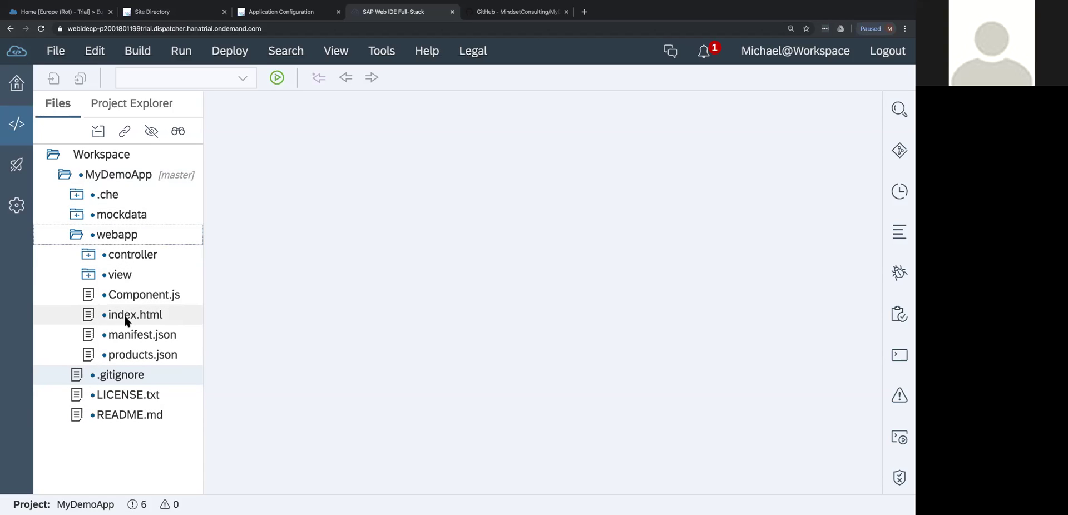
Open Component.js in the editor and toggle hidden files so .che and .gitignore appear.
click(139, 296)
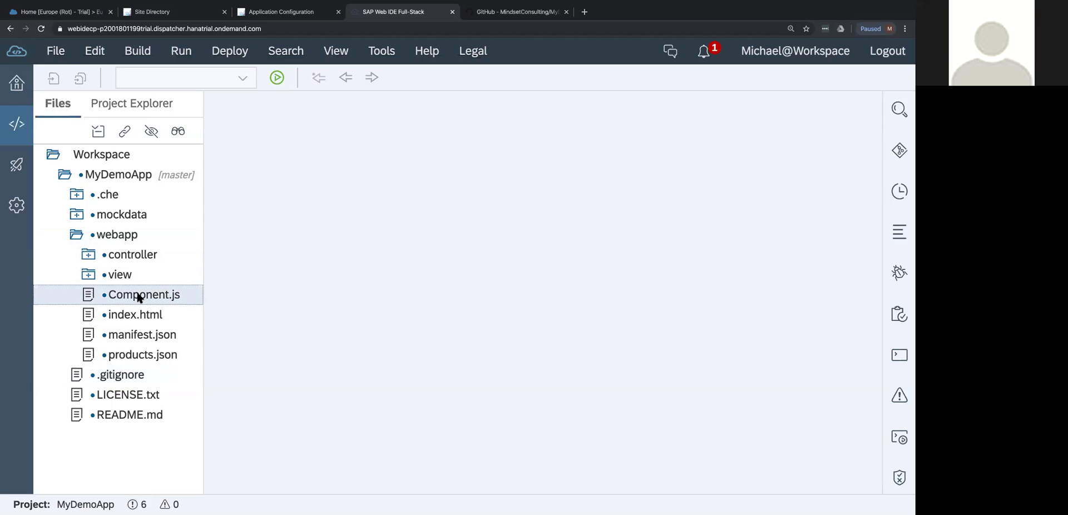
double_click(140, 297)
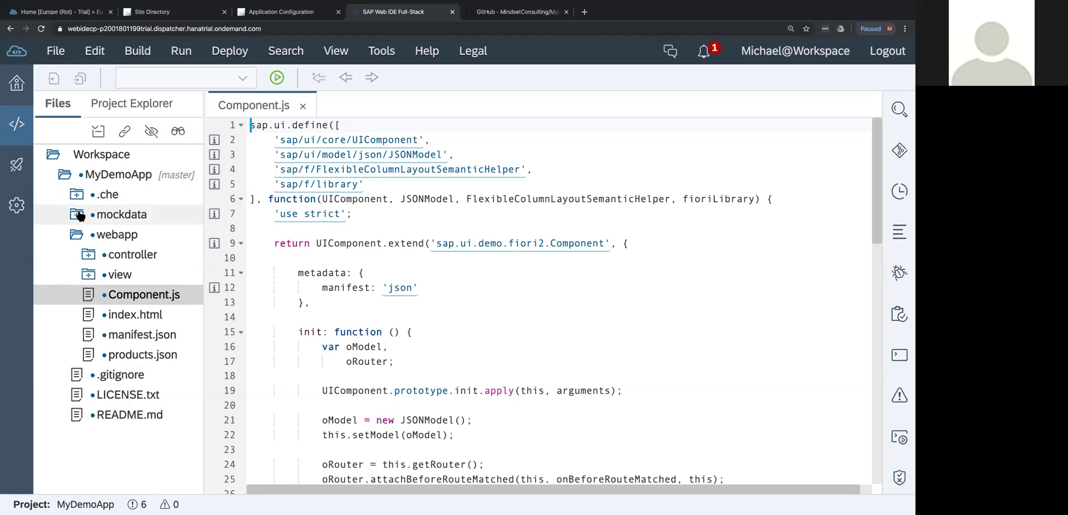
click(96, 195)
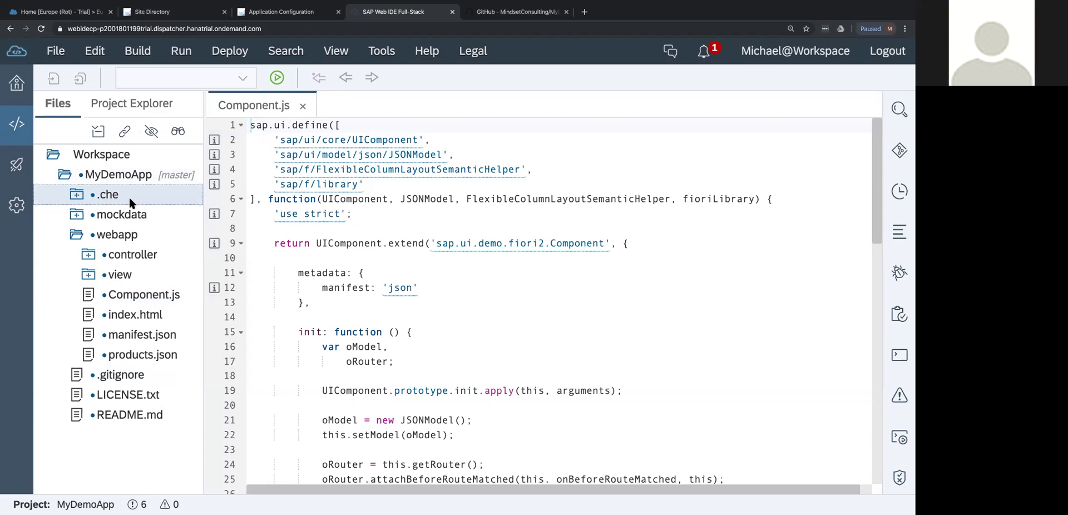
click(151, 132)
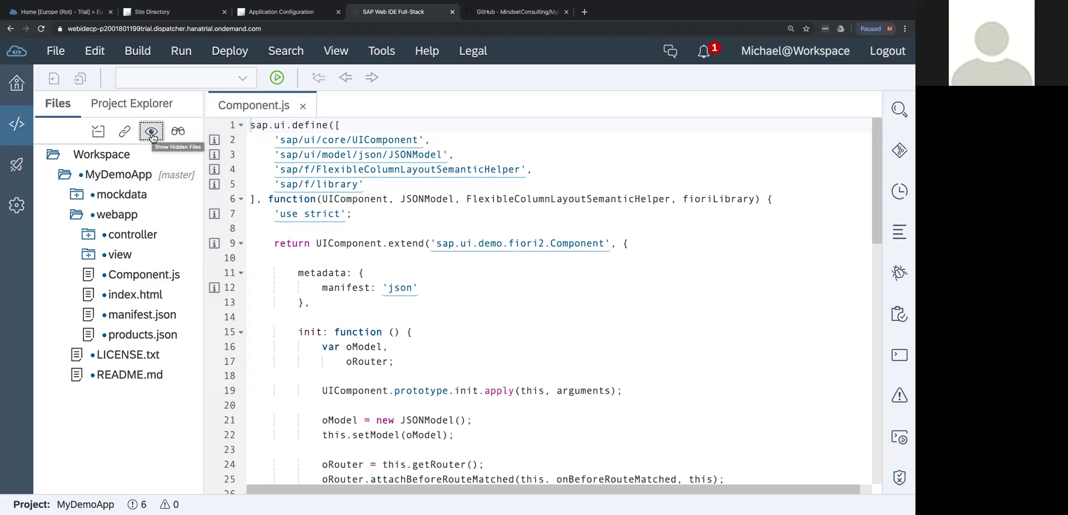
click(152, 132)
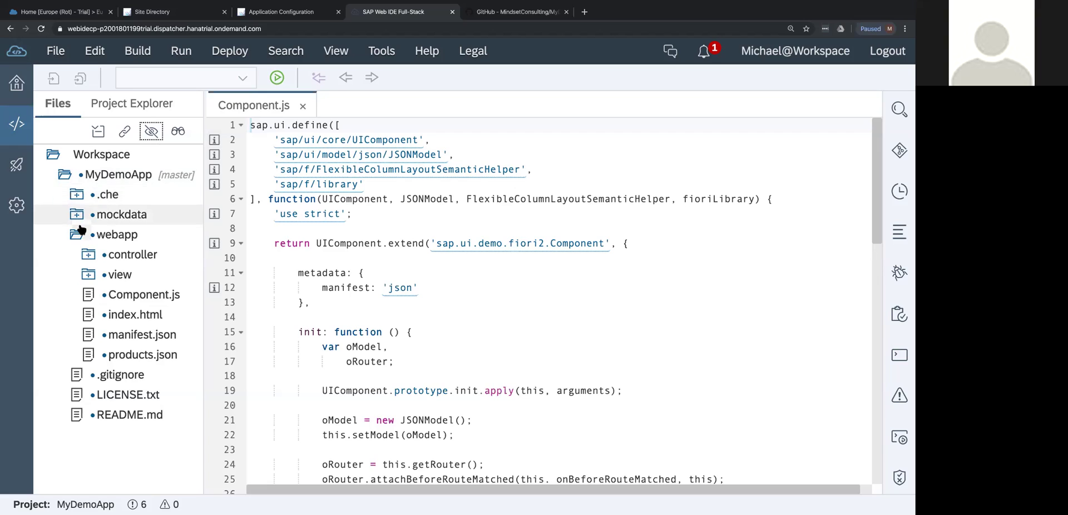
click(103, 378)
Open .gitignore and expand .che to show runners, environments and project.json.
double_click(102, 378)
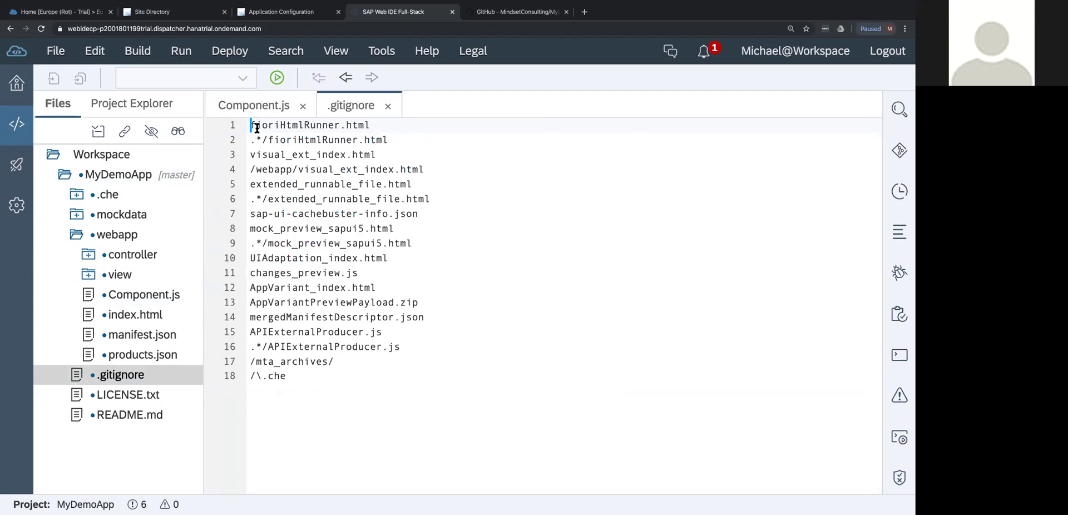
drag(298, 374, 228, 373)
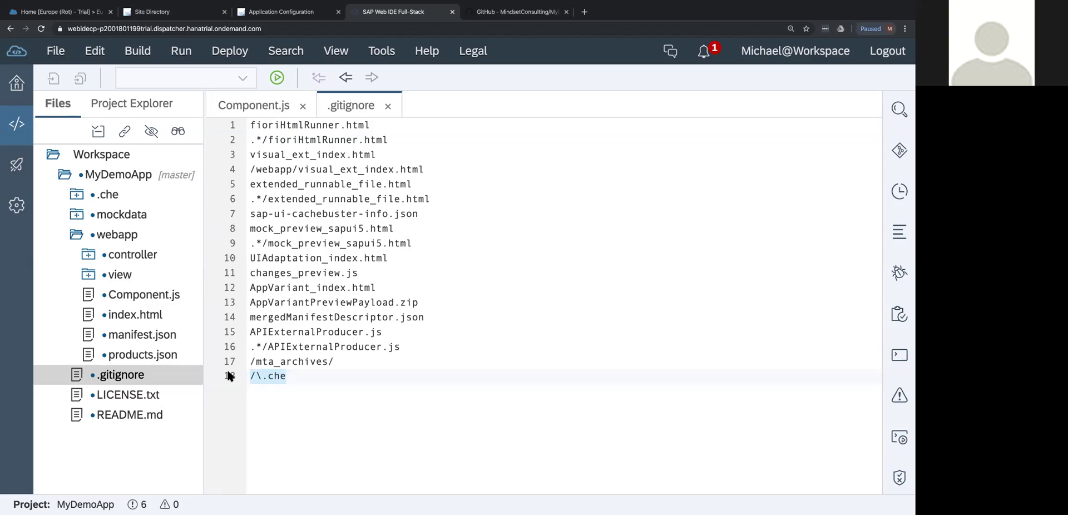
double_click(111, 194)
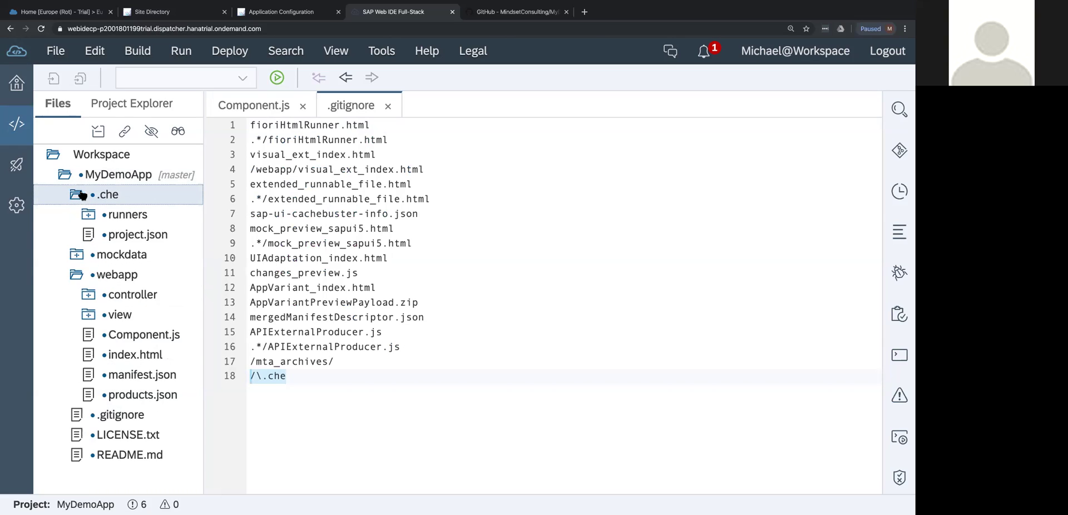
click(89, 215)
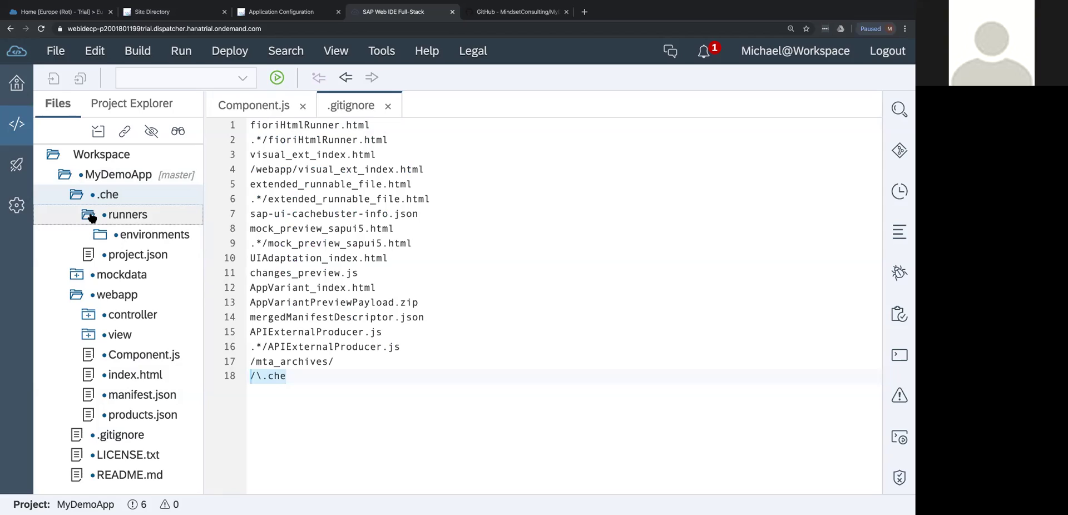
click(101, 236)
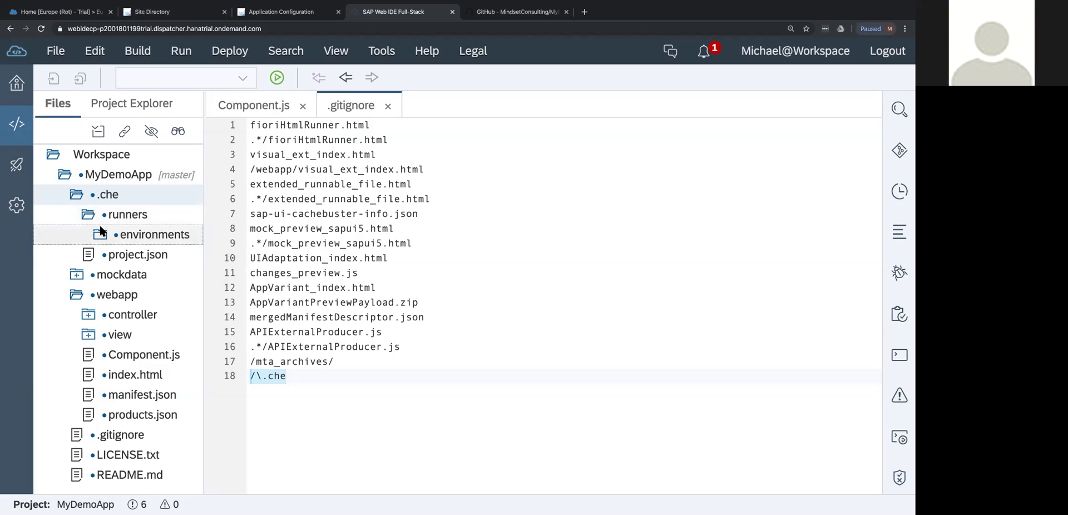
click(111, 256)
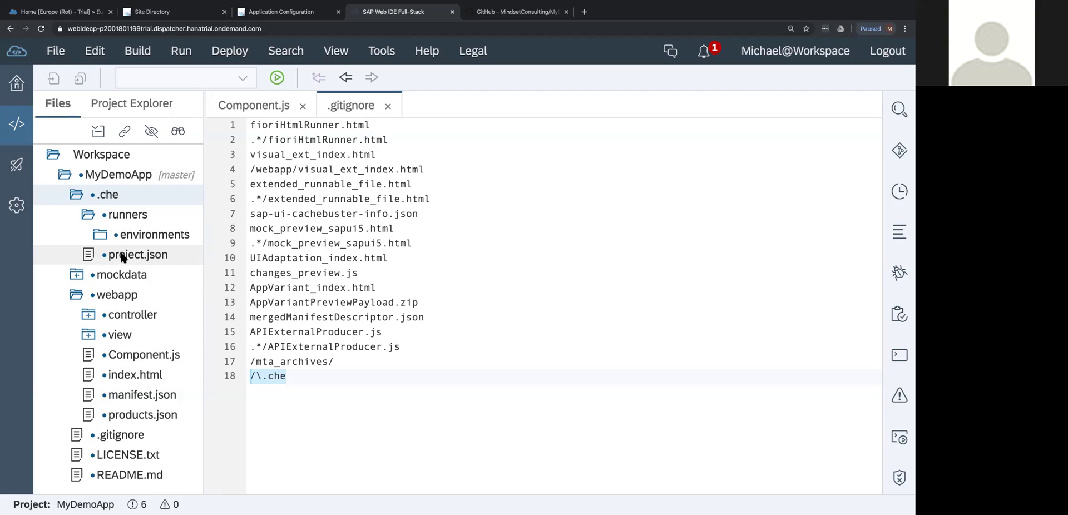
Open project.json in the editor and scroll through its contents.
double_click(125, 257)
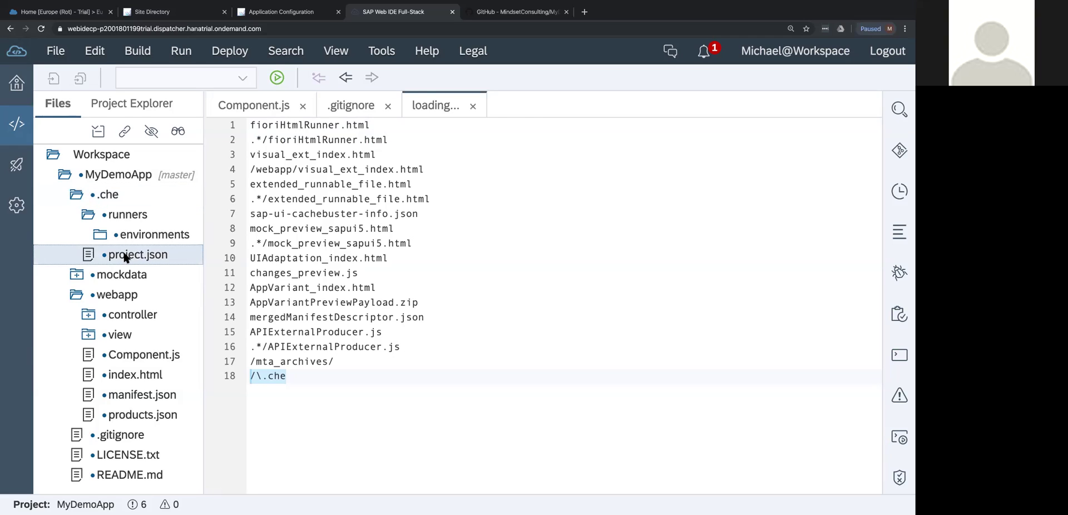
click(658, 127)
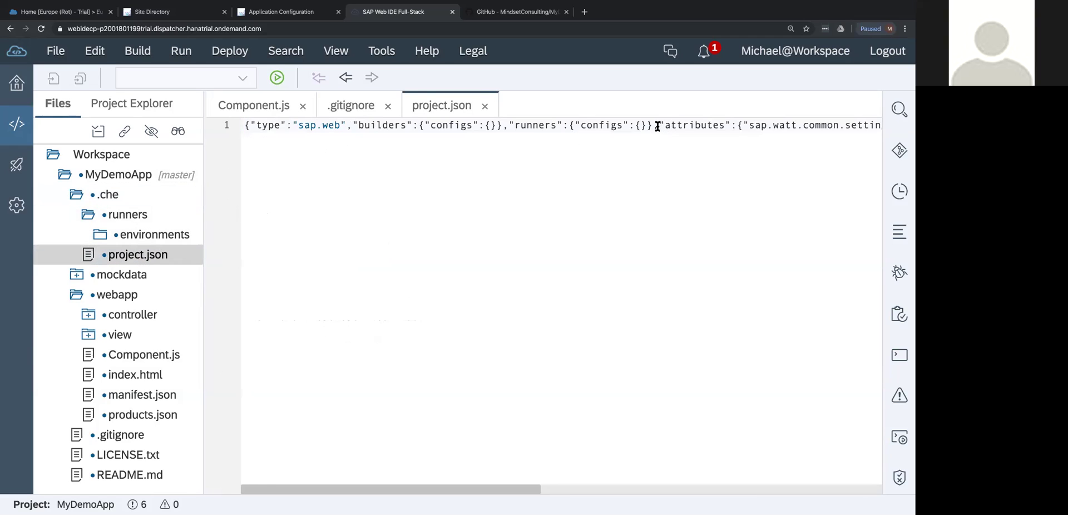
scroll(657, 127, right, 5)
scroll(658, 127, right, 3)
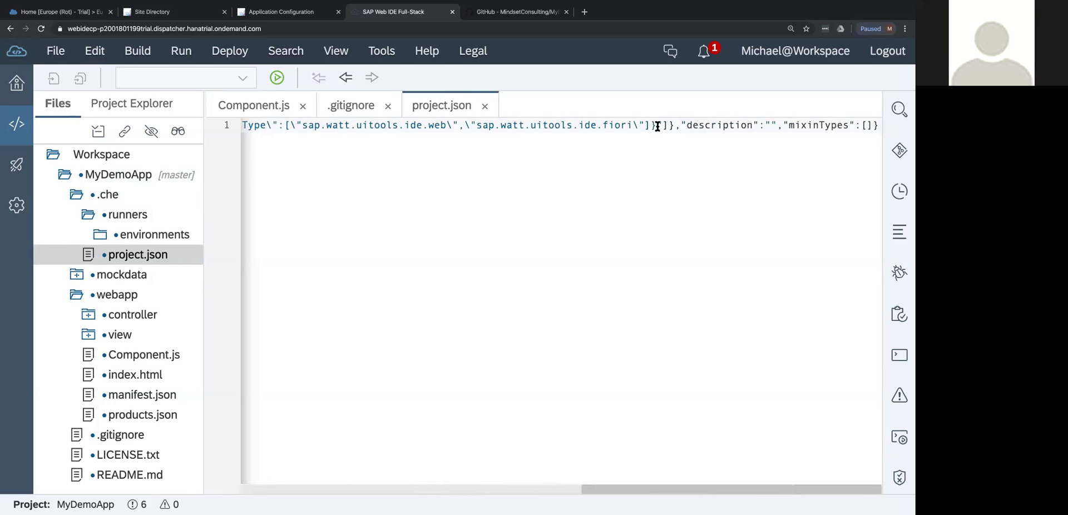
scroll(657, 127, left, 8)
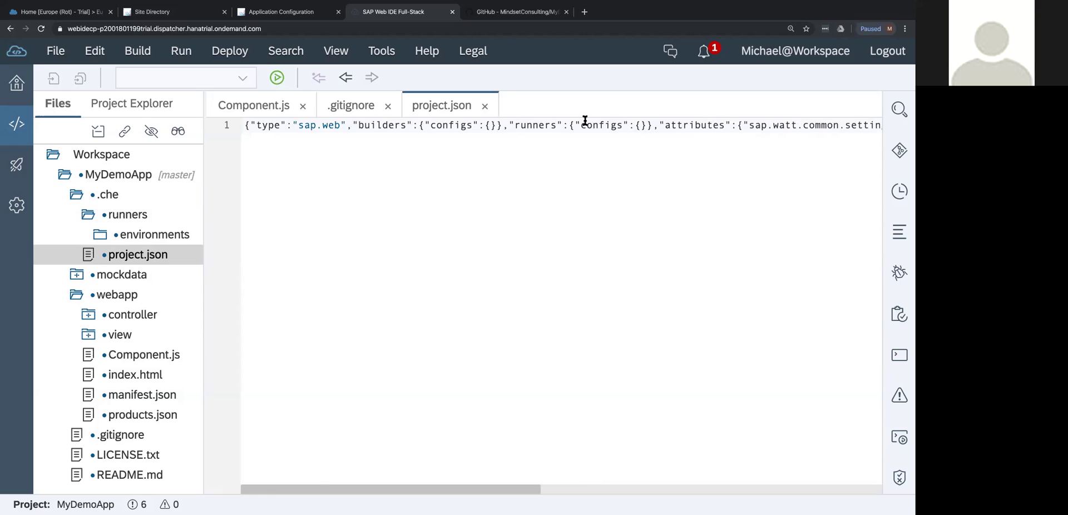
scroll(584, 121, right, 8)
scroll(465, 139, left, 8)
Collapse the .che and webapp folders and close project.json.
click(77, 194)
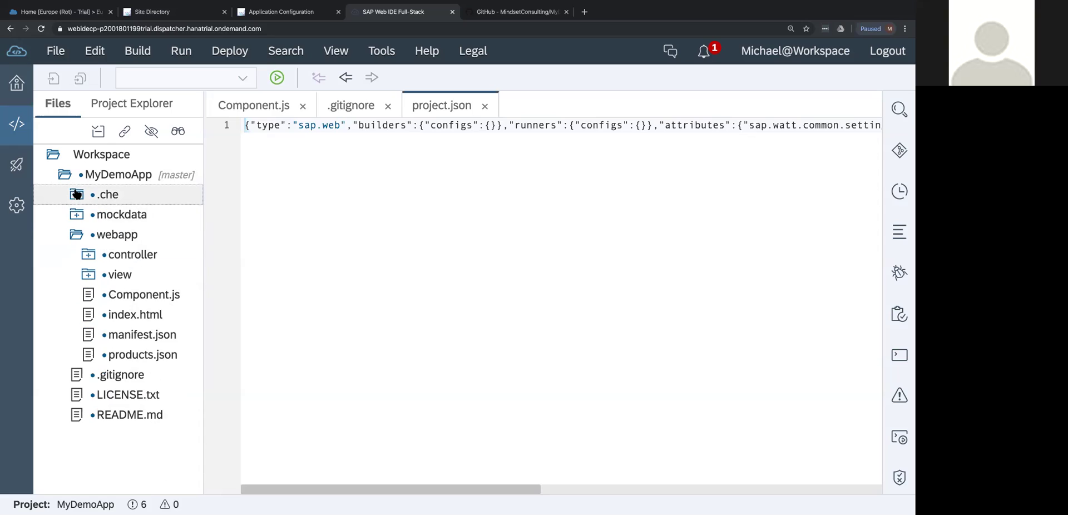
click(76, 234)
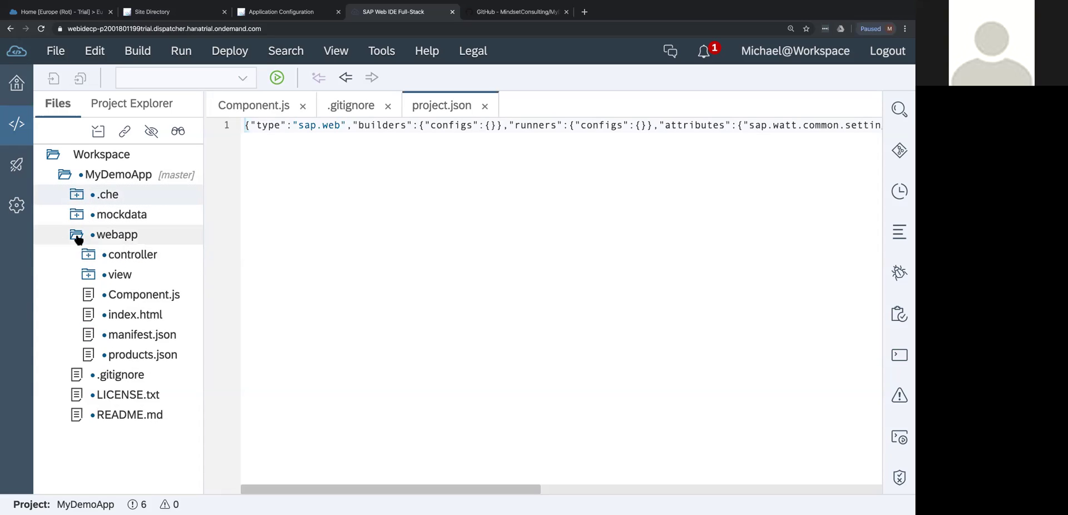
click(117, 176)
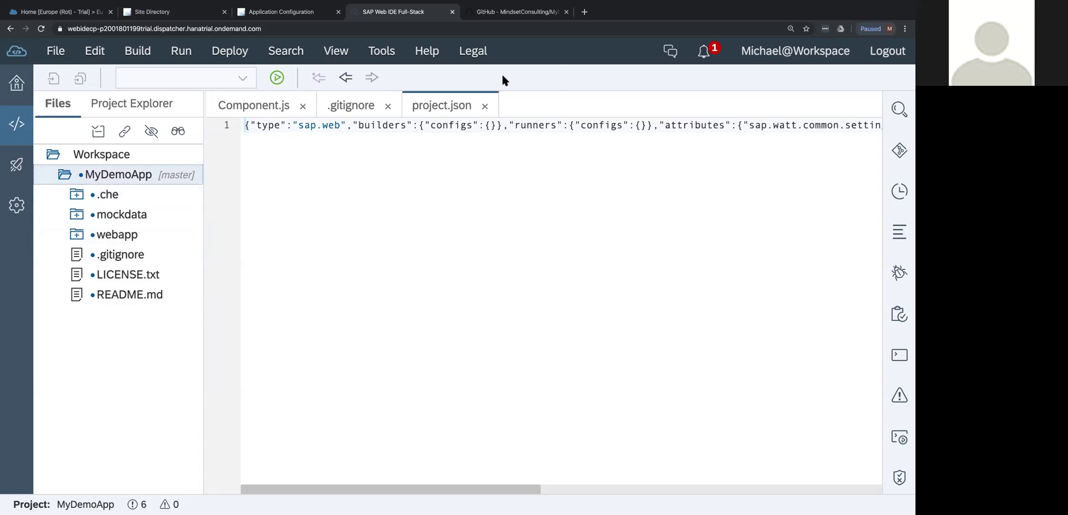
click(484, 106)
Close .gitignore and bring up the Deploy submenu for the MyDemoApp project.
click(388, 106)
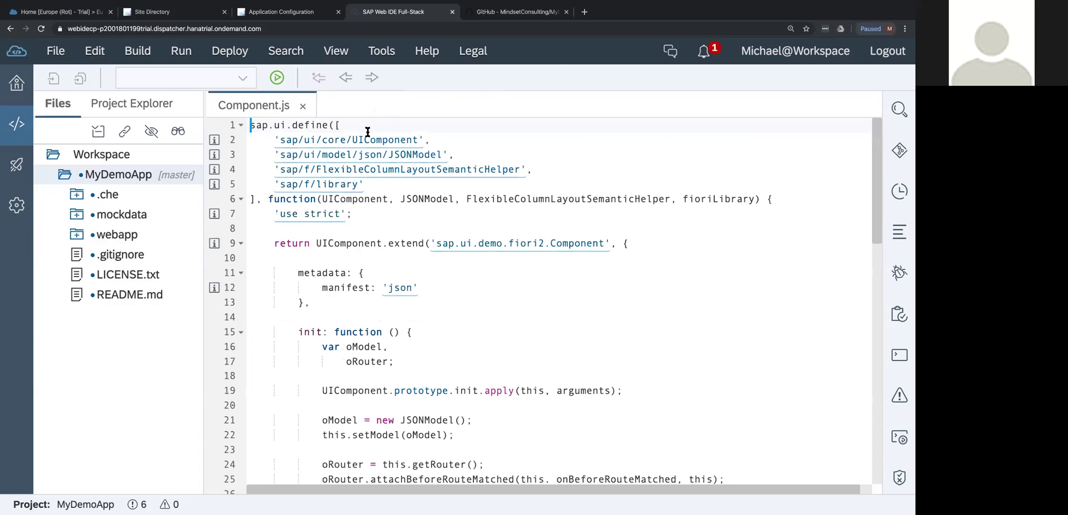
right_click(98, 179)
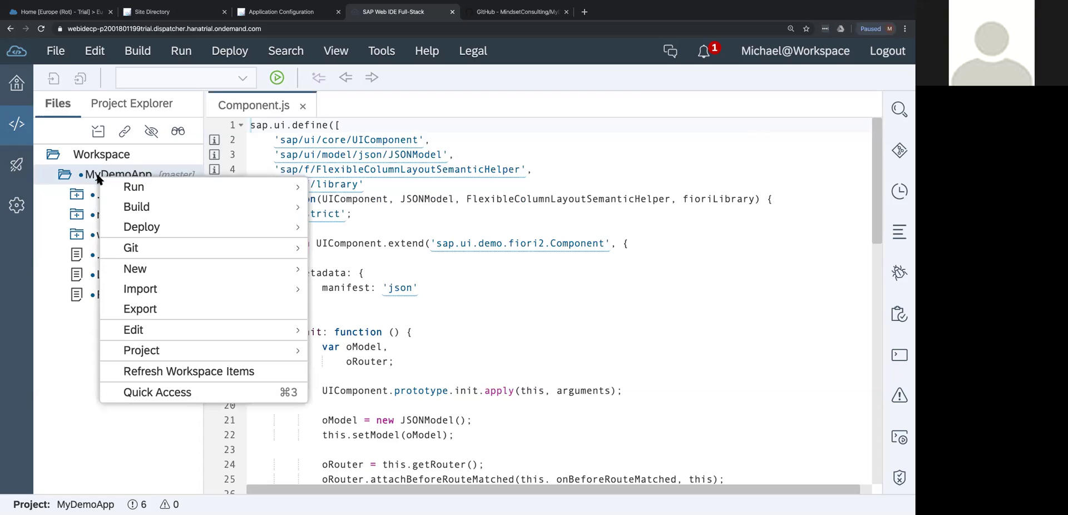
mouse_move(156, 231)
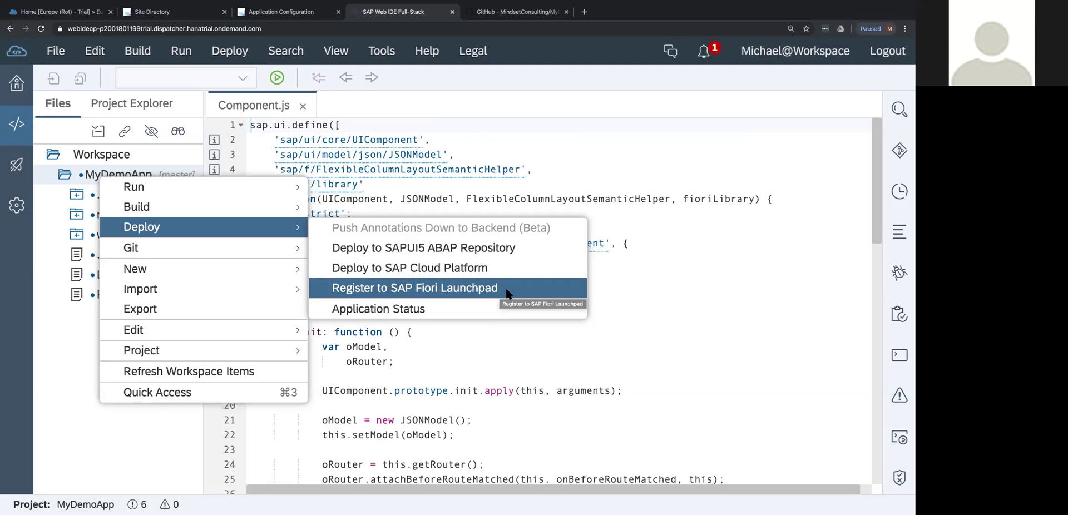
Try deploying to SAP Cloud Platform, hit the name-exists error, cancel, and go to the Cockpit.
click(501, 269)
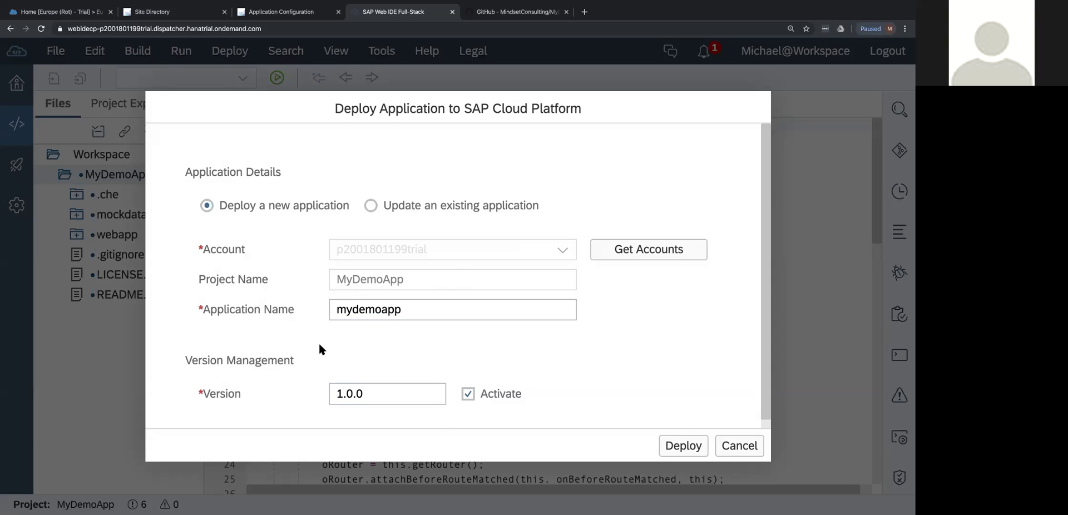
click(374, 309)
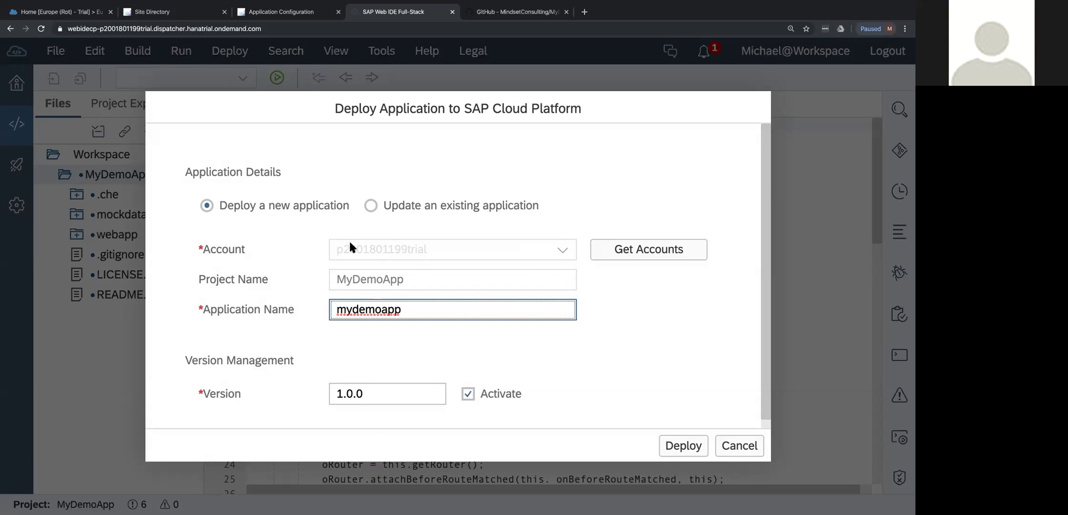
click(682, 445)
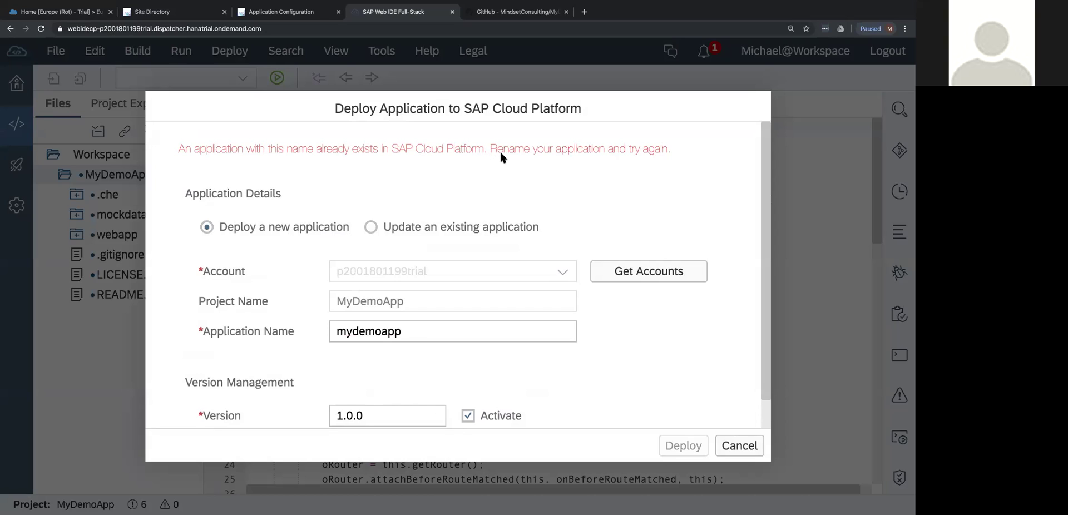
click(371, 226)
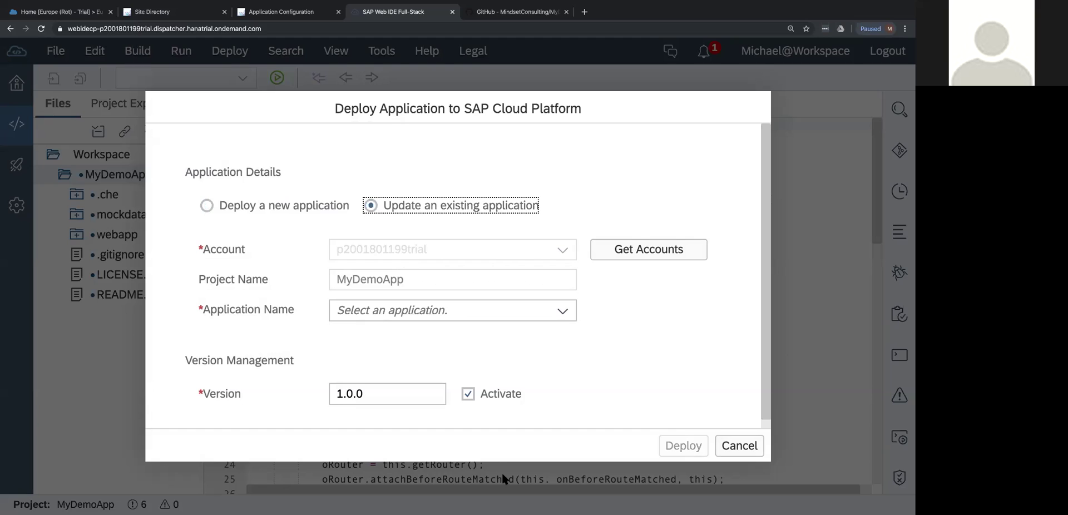
click(739, 449)
click(61, 11)
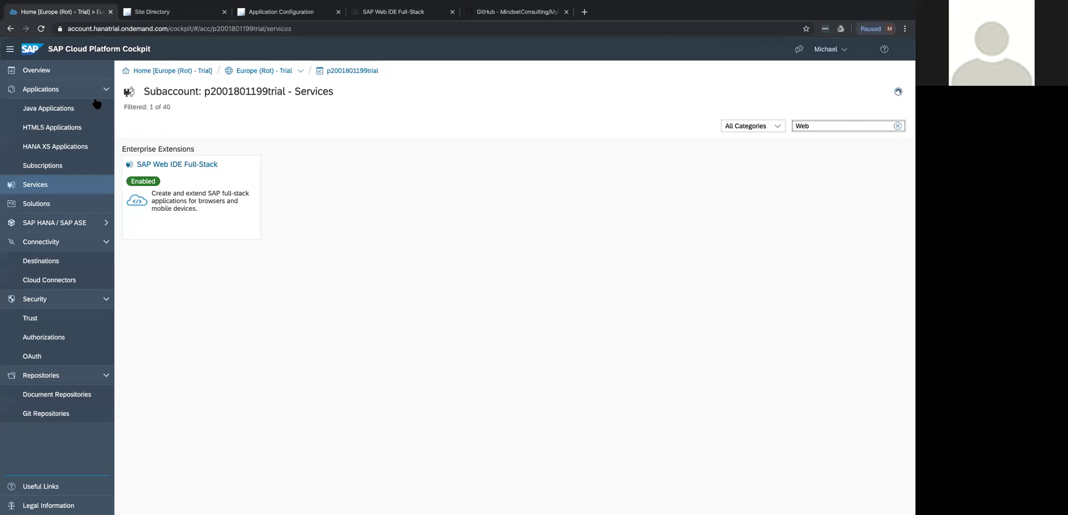
Stop and delete the mydemoapp HTML5 application and its repository in the Cockpit.
click(55, 131)
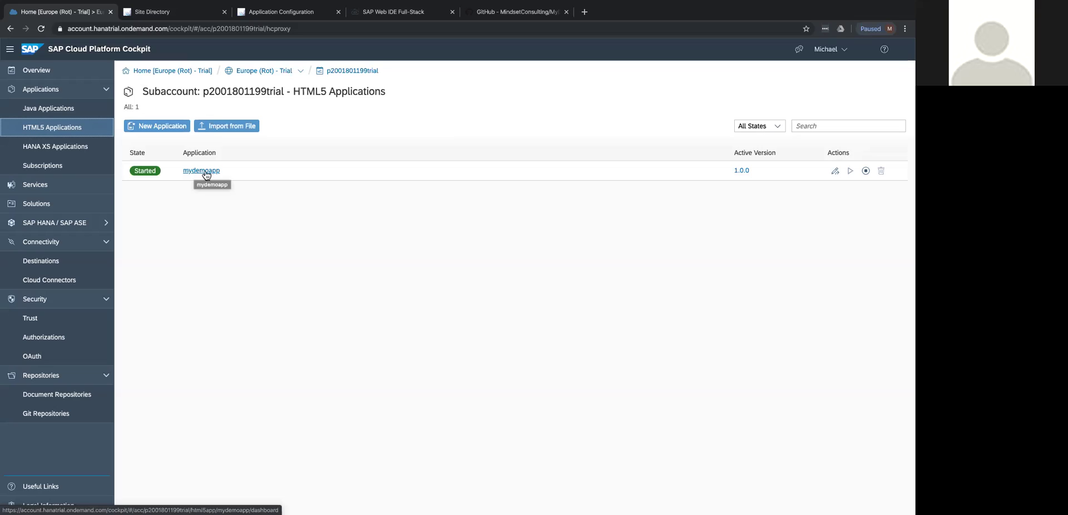
click(865, 171)
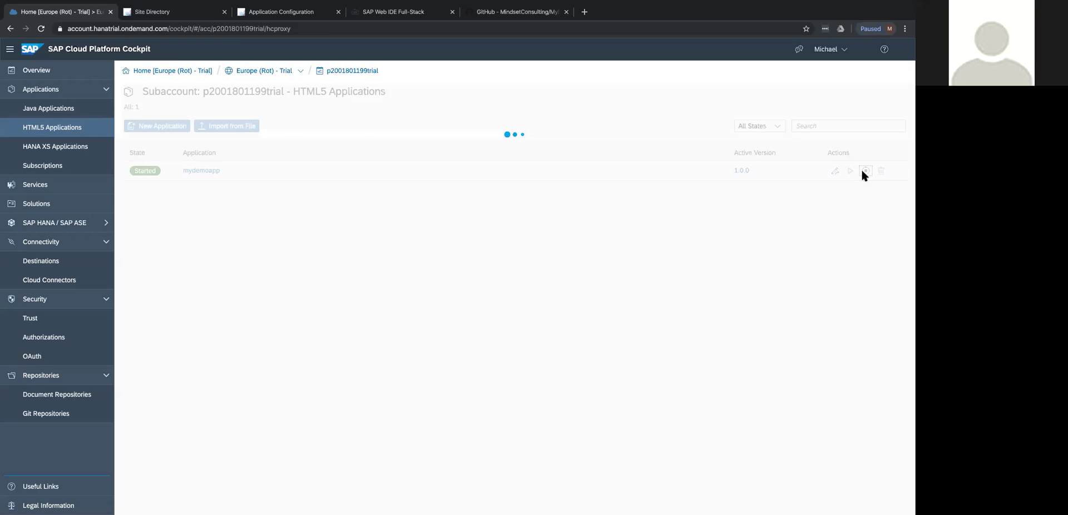
click(881, 171)
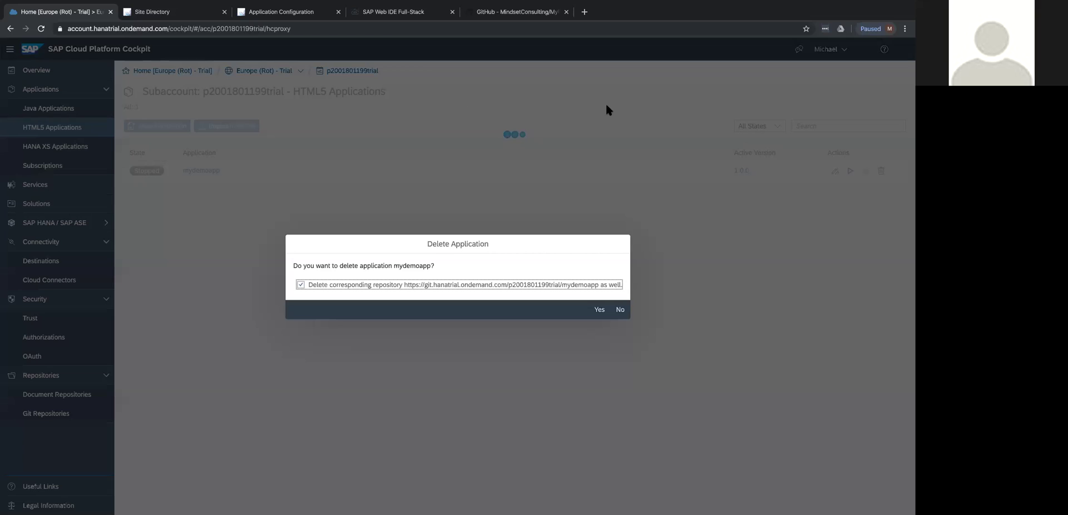
click(599, 309)
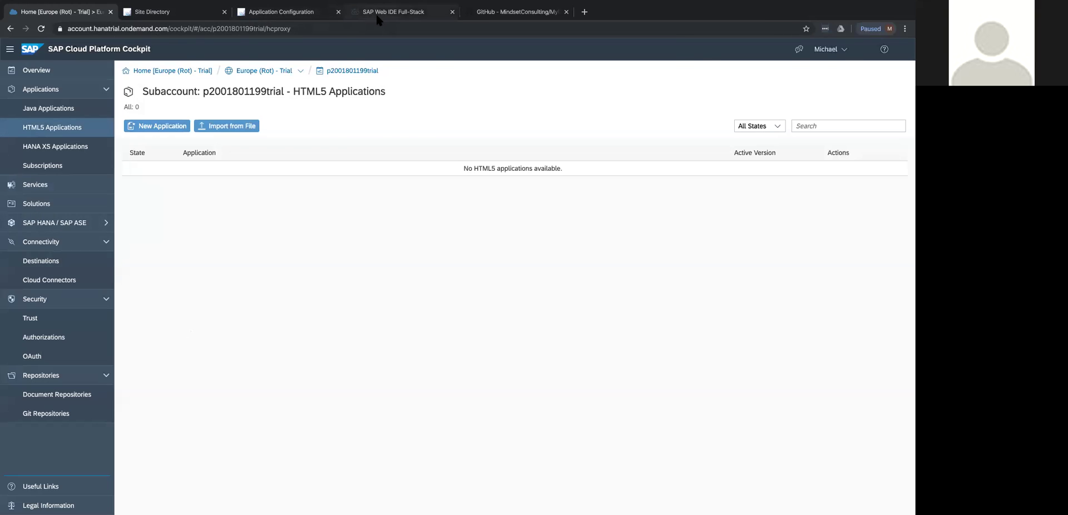
click(393, 11)
Deploy MyDemoApp to SAP Cloud Platform as a new application, mydemoapp version 1.0.0.
right_click(145, 175)
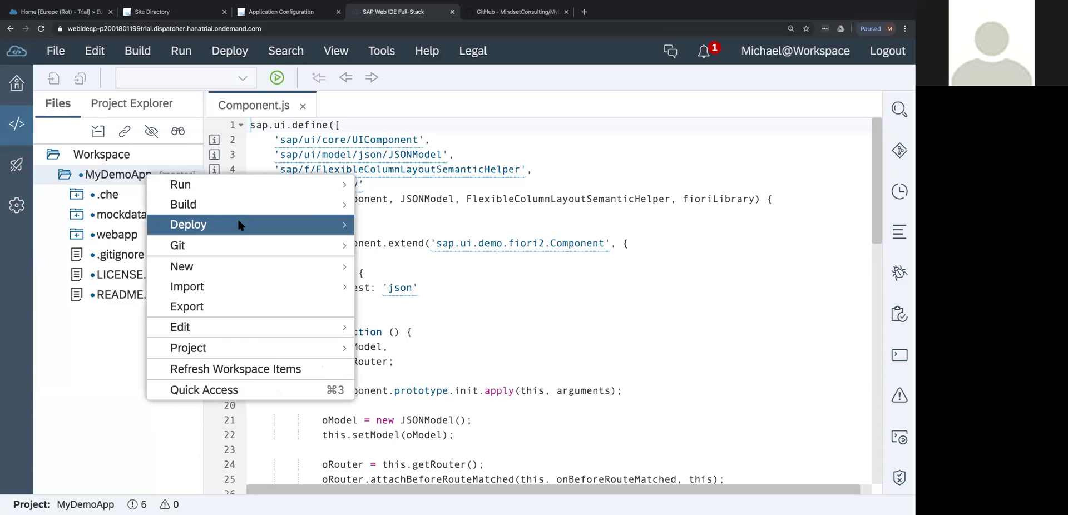
mouse_move(252, 224)
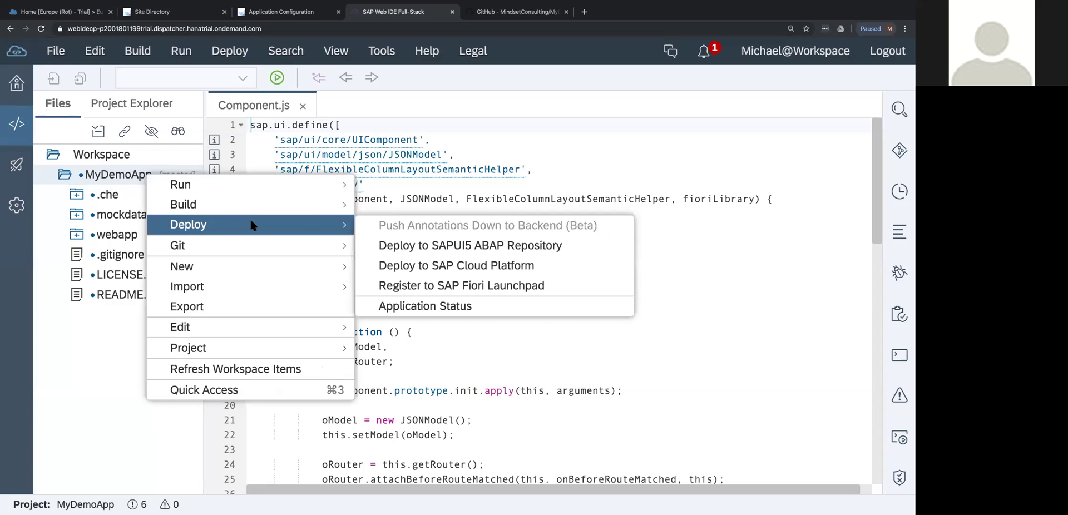
click(460, 266)
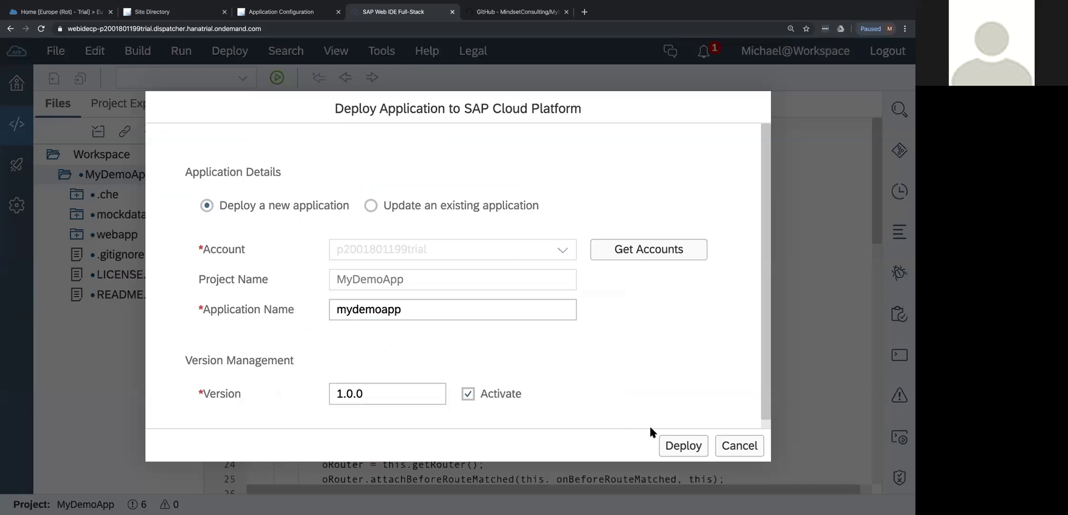
click(682, 446)
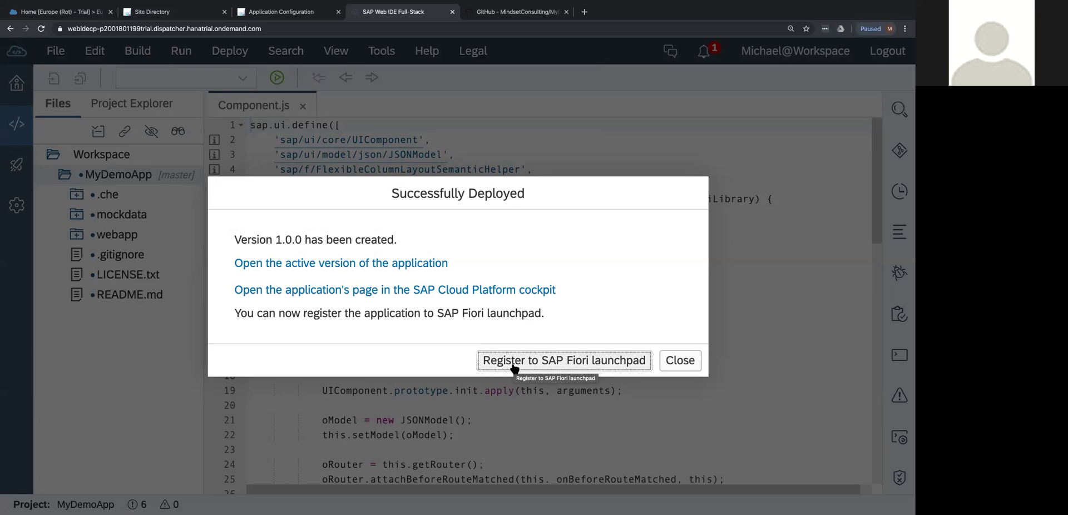
click(680, 360)
Start registering MyDemoApp to SAP Fiori Launchpad from the project's deployment options.
right_click(146, 175)
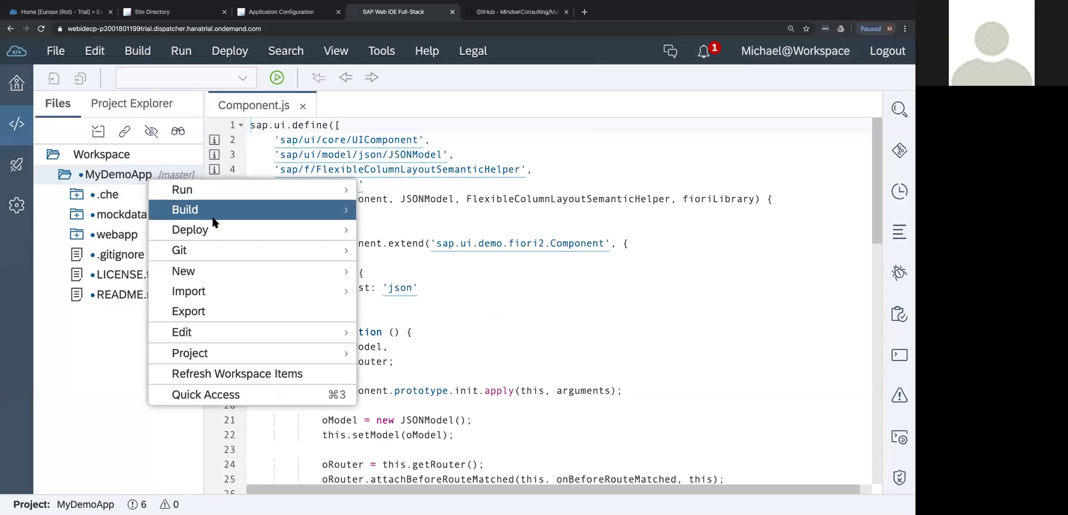
mouse_move(240, 227)
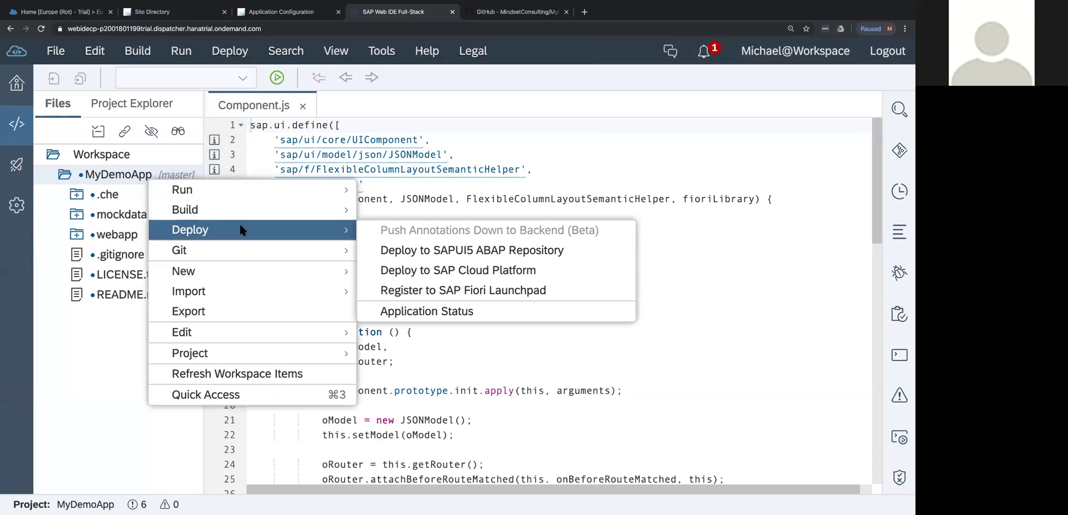
click(445, 290)
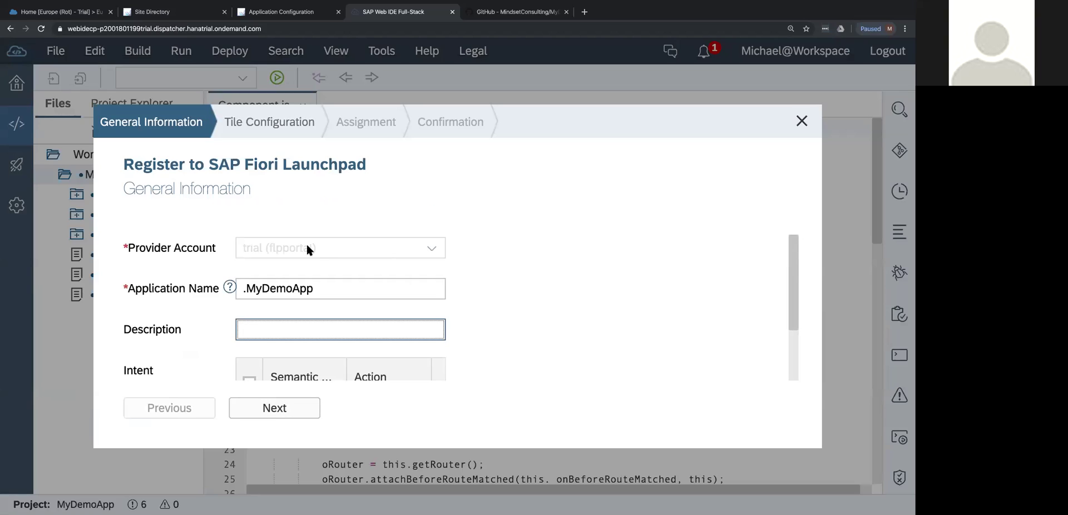
Remove the leading dot from the launchpad application name.
click(332, 291)
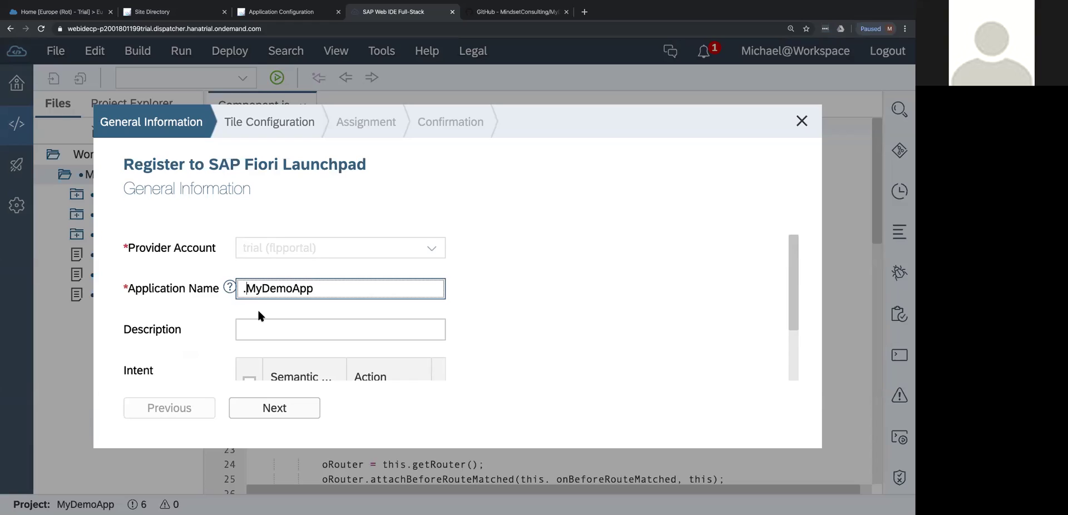
click(245, 288)
key(BackSpace)
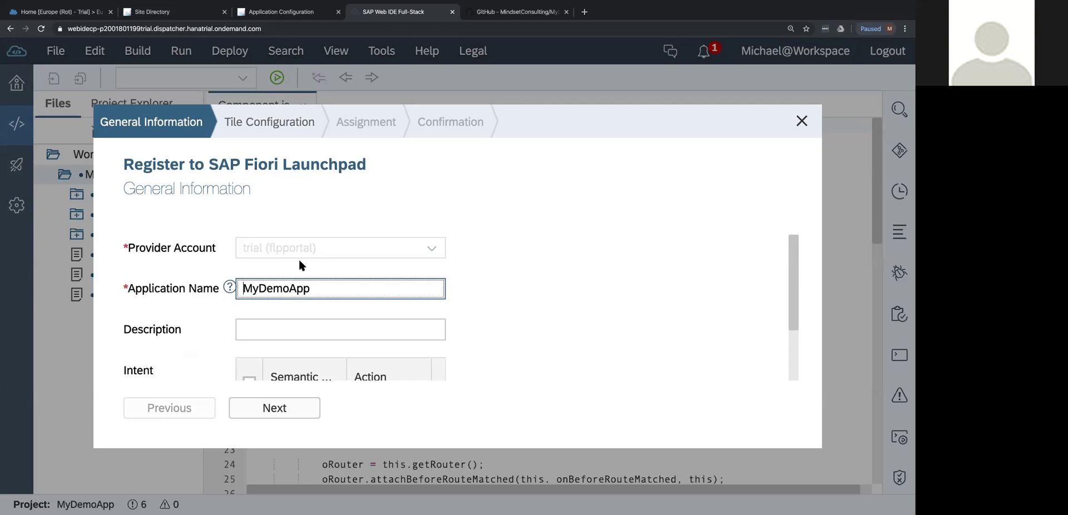
Enter the description 'My Demo App to Show Capability' and advance to tile configuration.
click(276, 330)
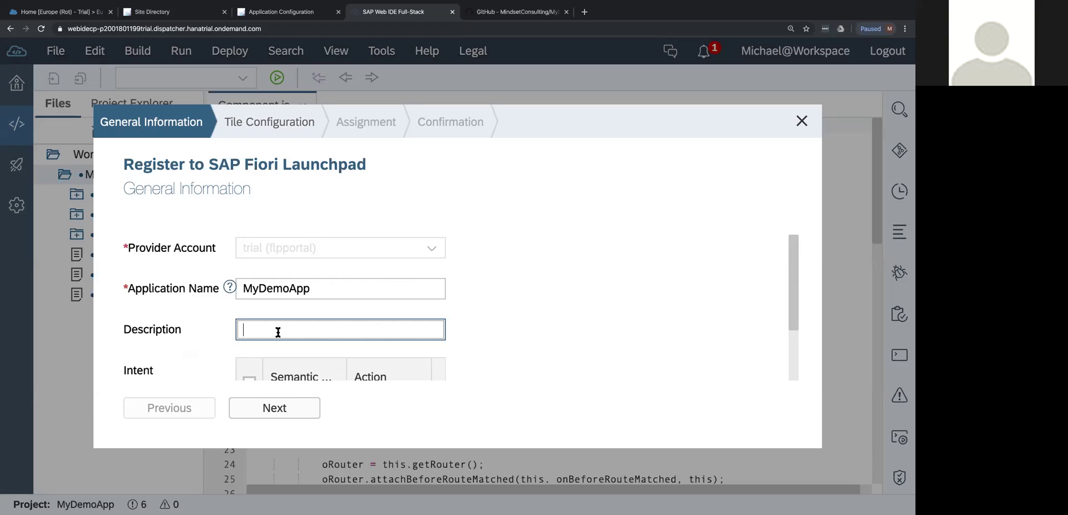
scroll(278, 332, down, 1)
scroll(278, 332, down, 2)
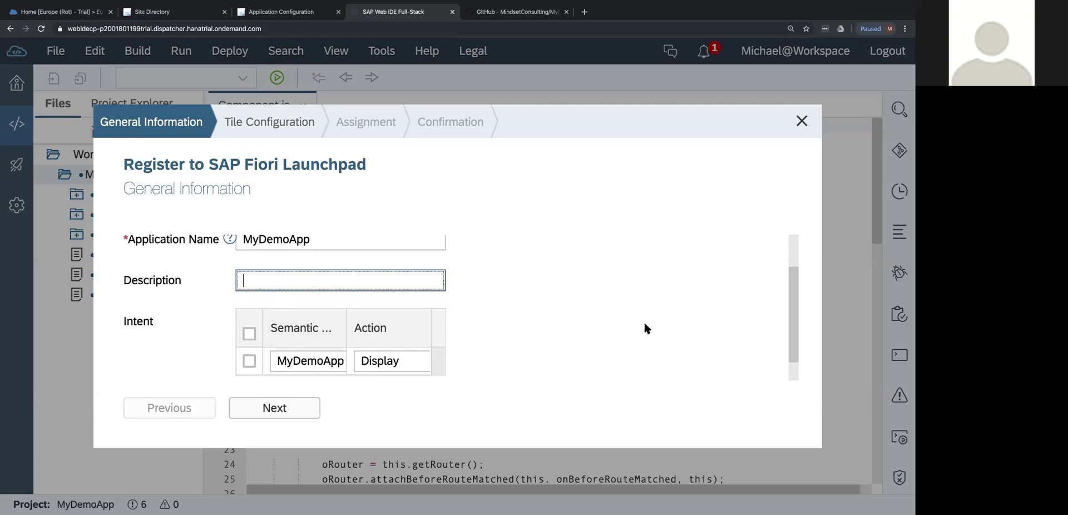
key(ctrl+minus)
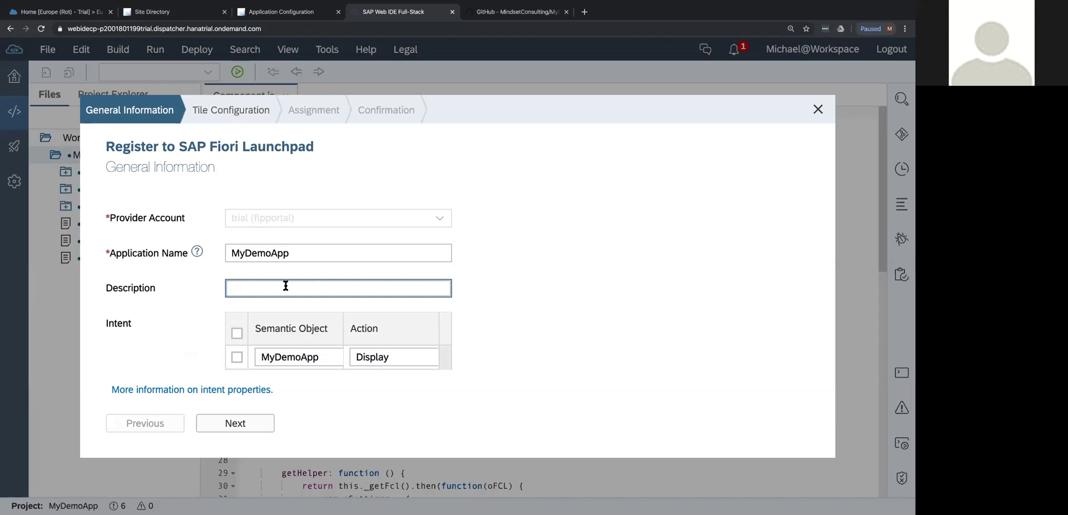
text(My Demo App to Show Capability)
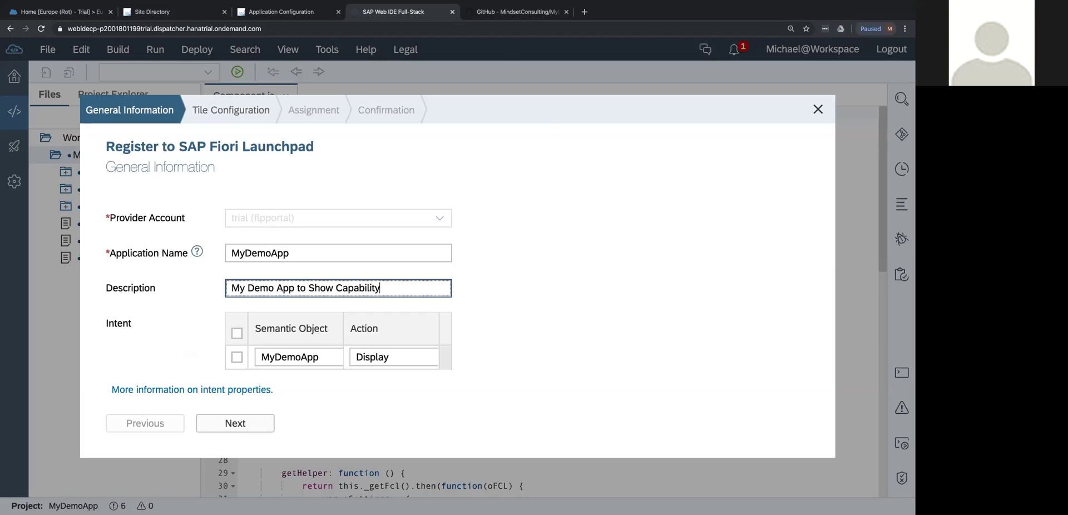
click(223, 426)
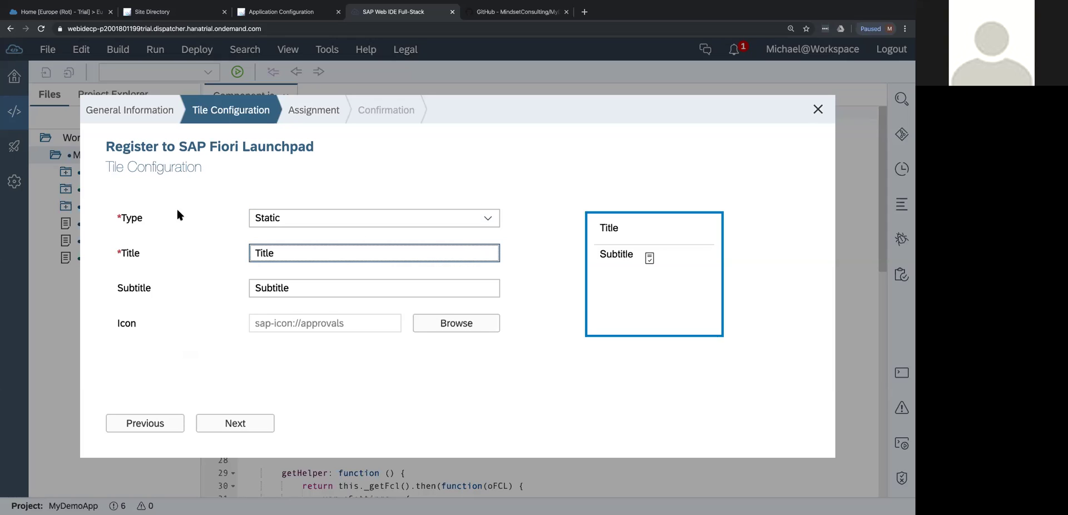
Try the Dynamic tile type and look at its number unit field.
click(344, 221)
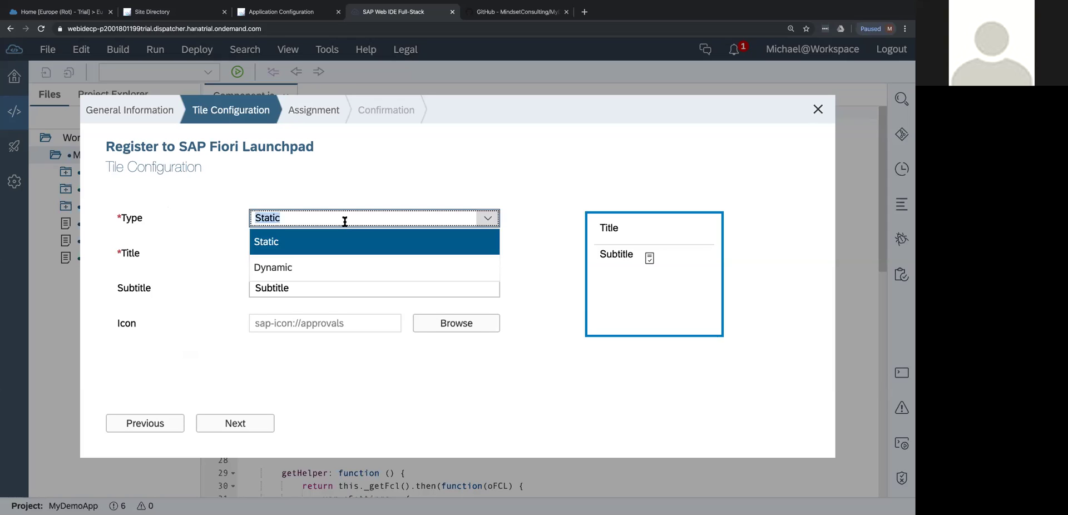
click(312, 265)
scroll(319, 264, down, 1)
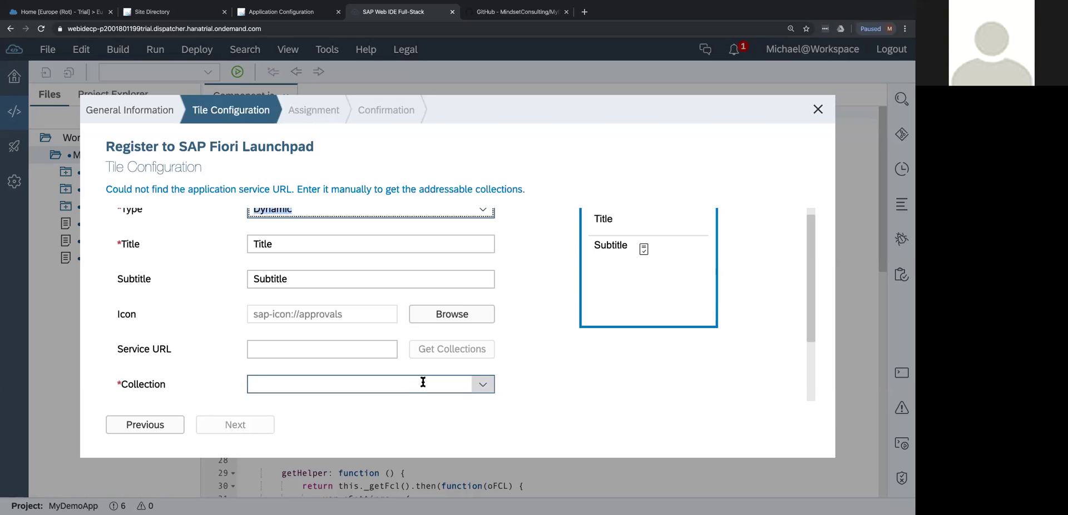
scroll(423, 381, down, 1)
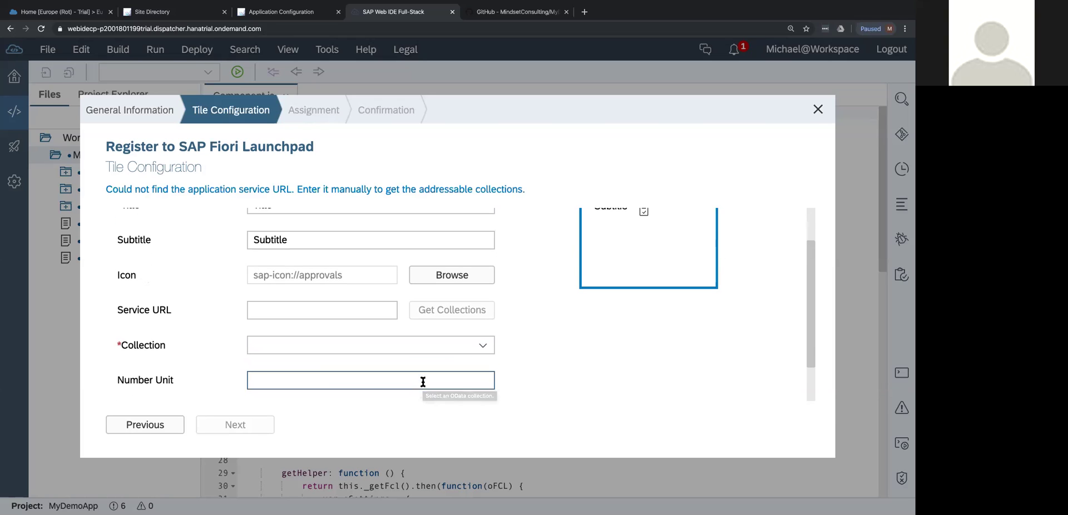
click(330, 380)
scroll(330, 380, down, 1)
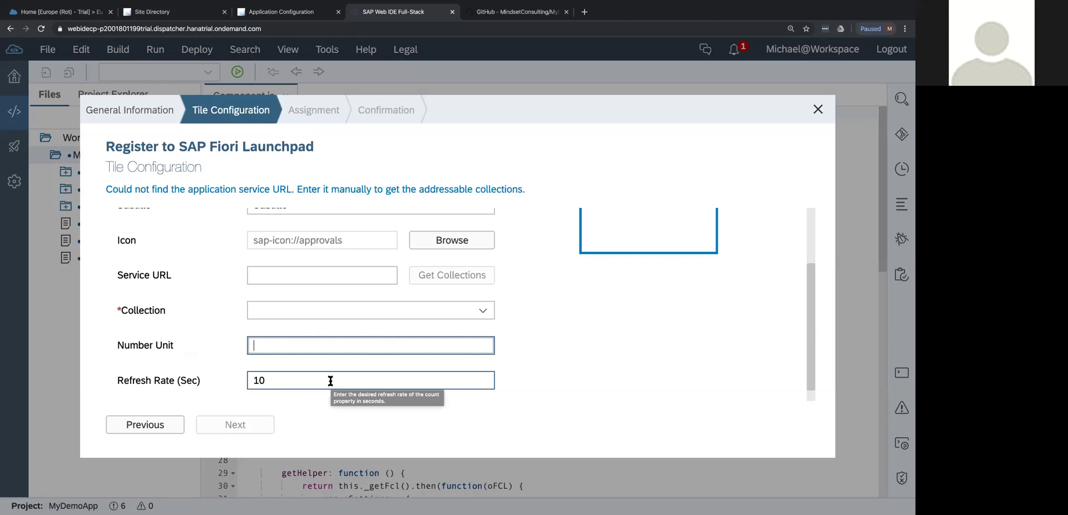
scroll(281, 380, up, 2)
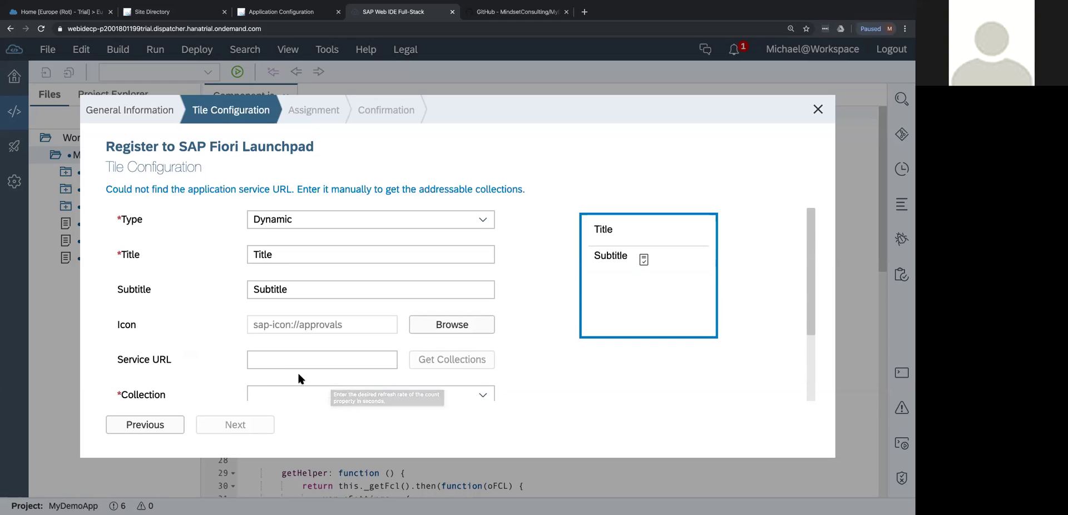
Revert to a Static tile titled 'My Demo App' with subtitle 'This is a test'.
click(480, 219)
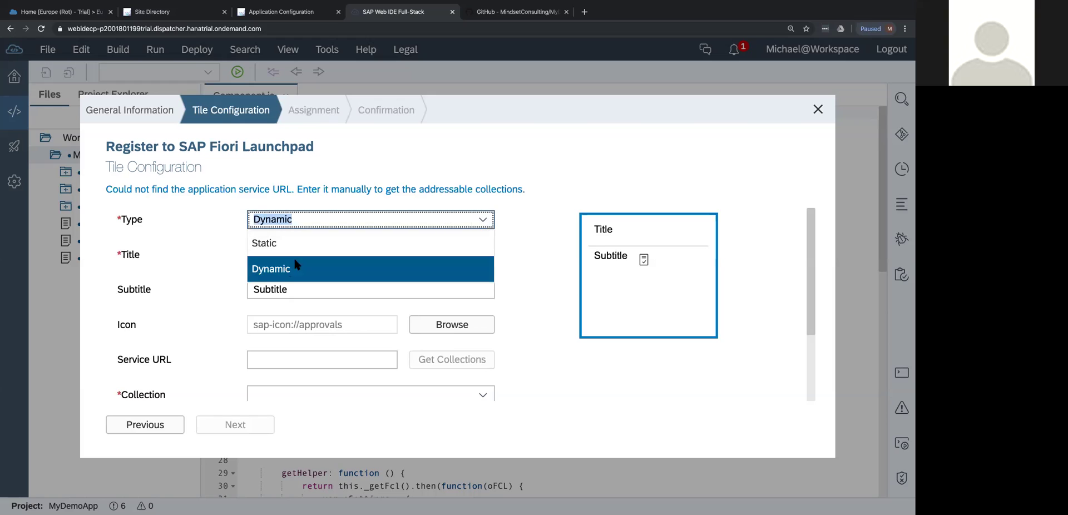
click(272, 241)
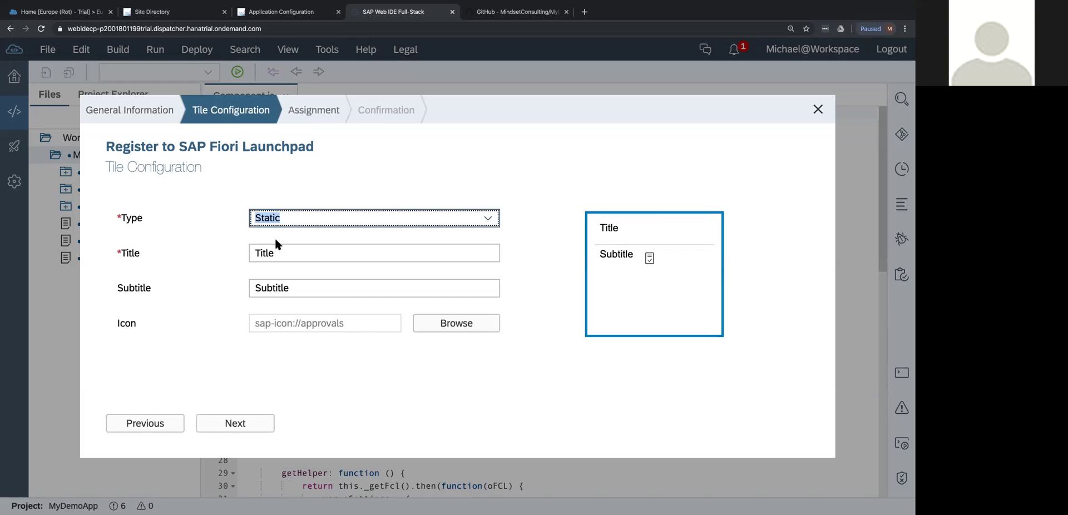
click(283, 252)
text(My Demo App)
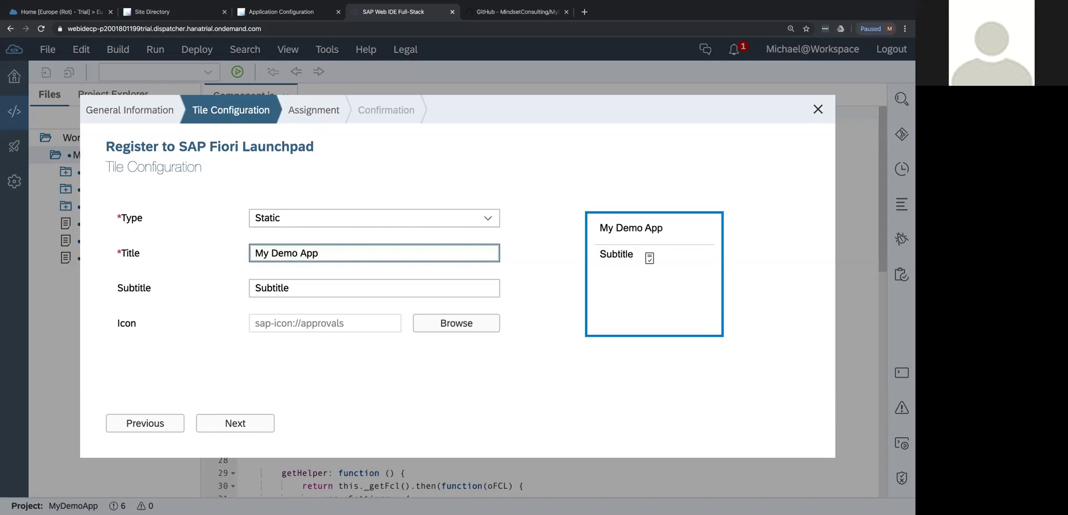
click(303, 284)
text(This )
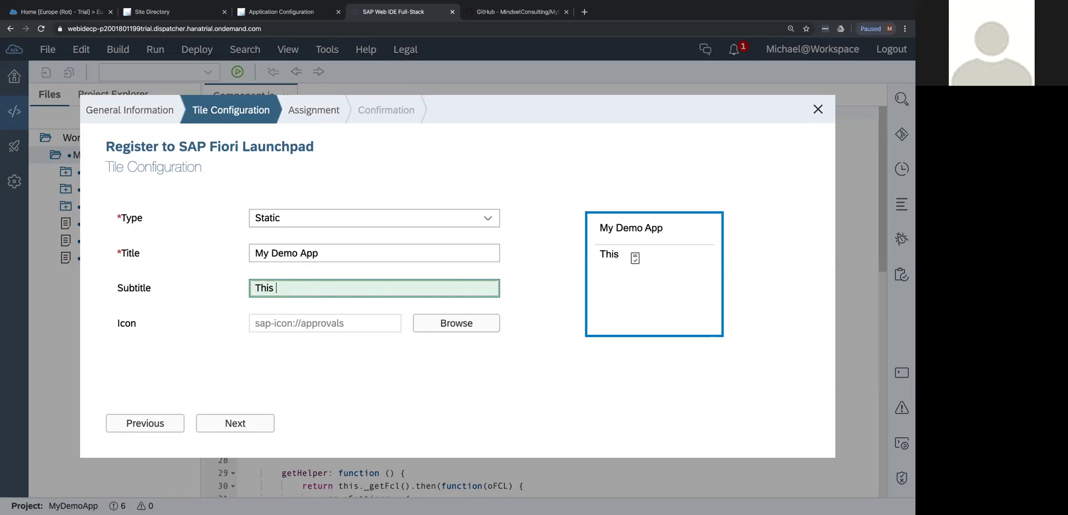
text(is a test)
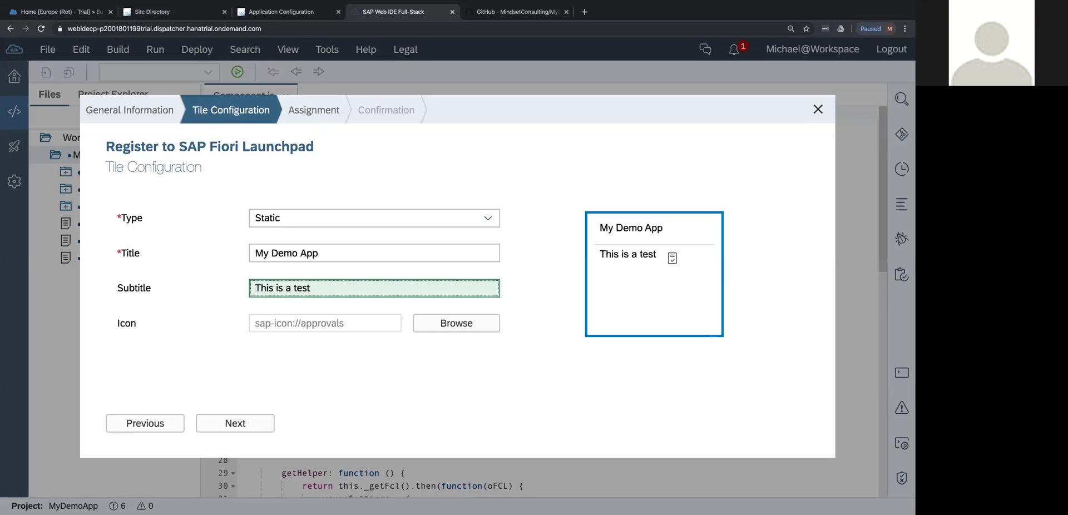
click(474, 326)
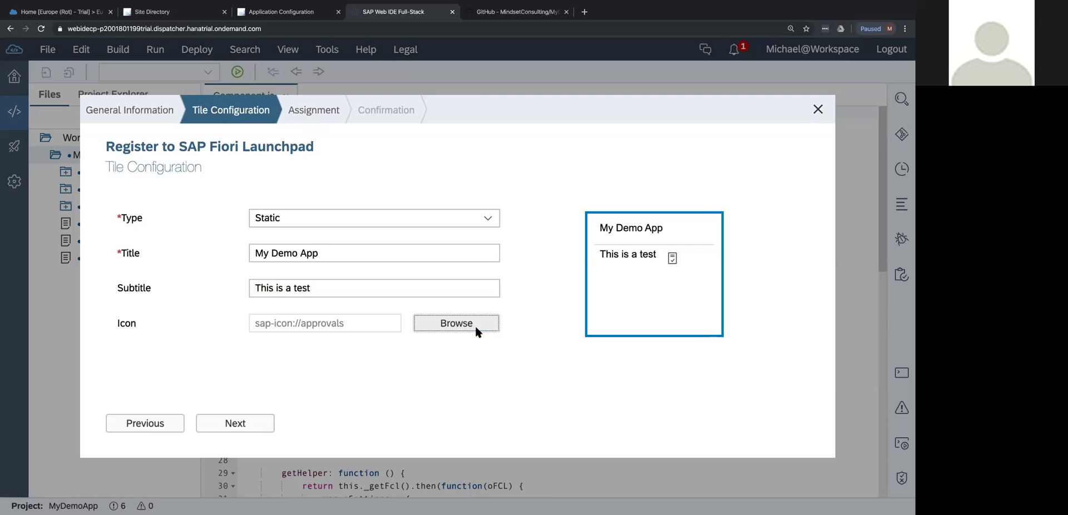
Search icons for 'Cloud' and set the tile icon to sap-icon://upload-to-cloud.
scroll(382, 262, down, 1)
scroll(382, 269, down, 15)
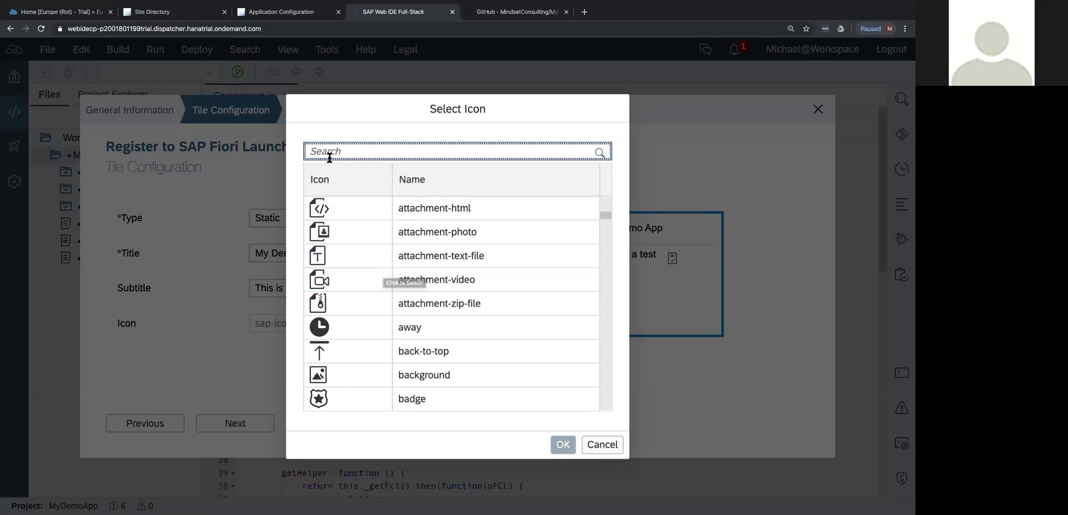
text(Cloud)
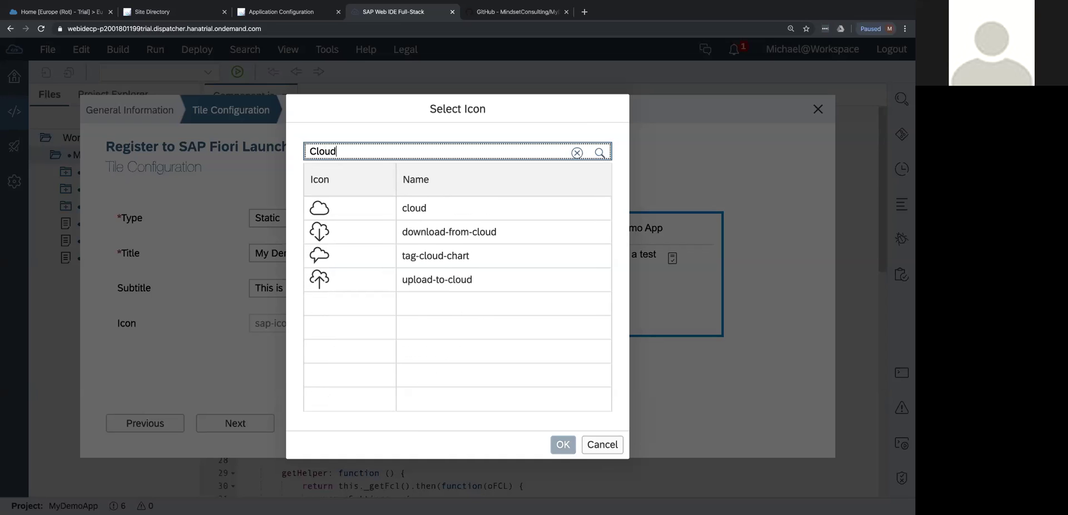
click(452, 279)
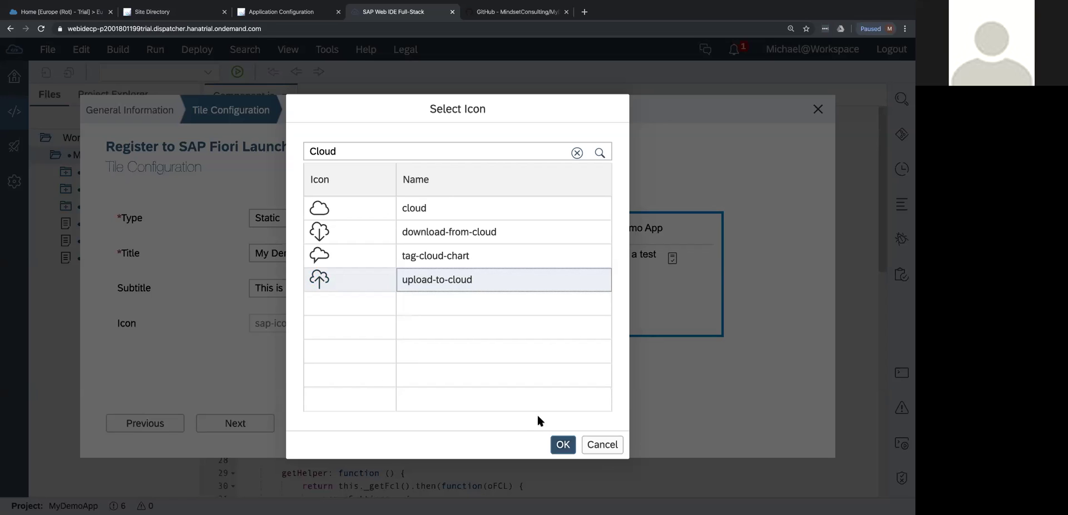
click(562, 443)
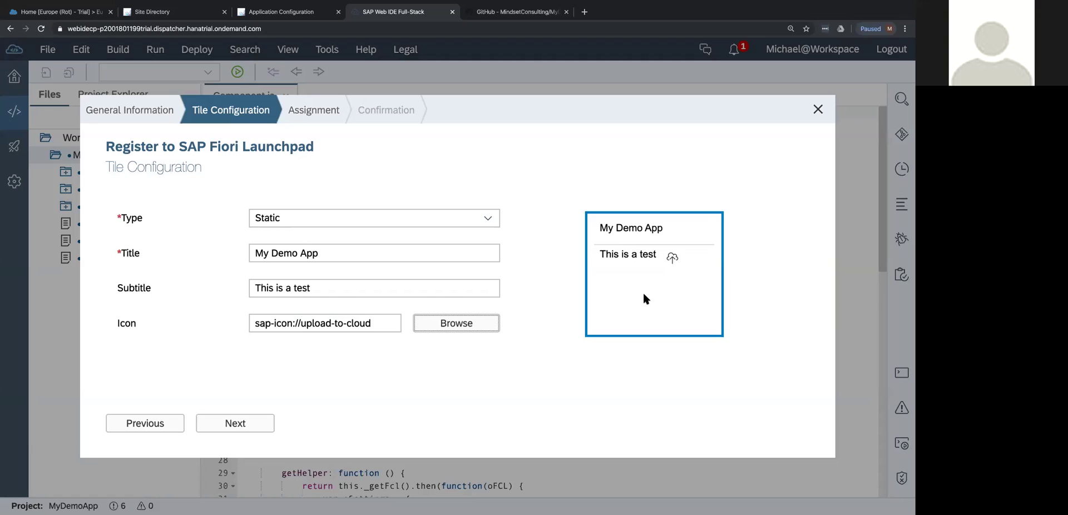
Assign the app to site MY SCP DEMO, catalog My Demo Catalog and group Demo Group.
click(248, 422)
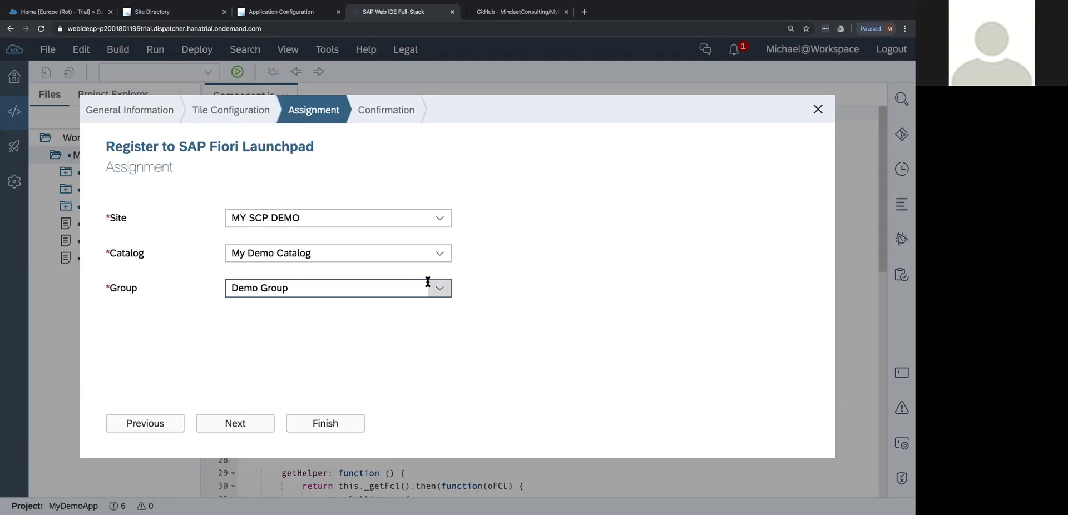
click(440, 222)
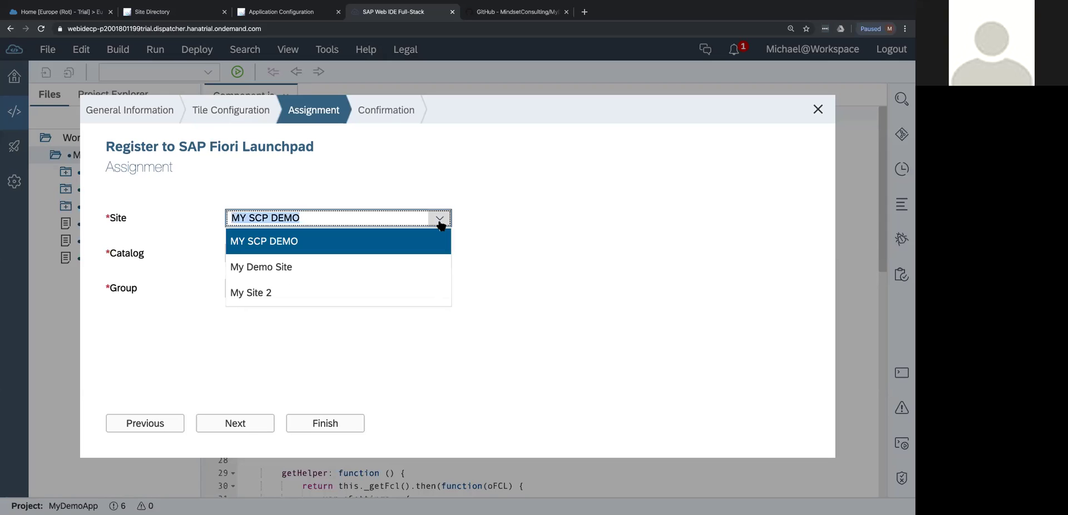
click(274, 248)
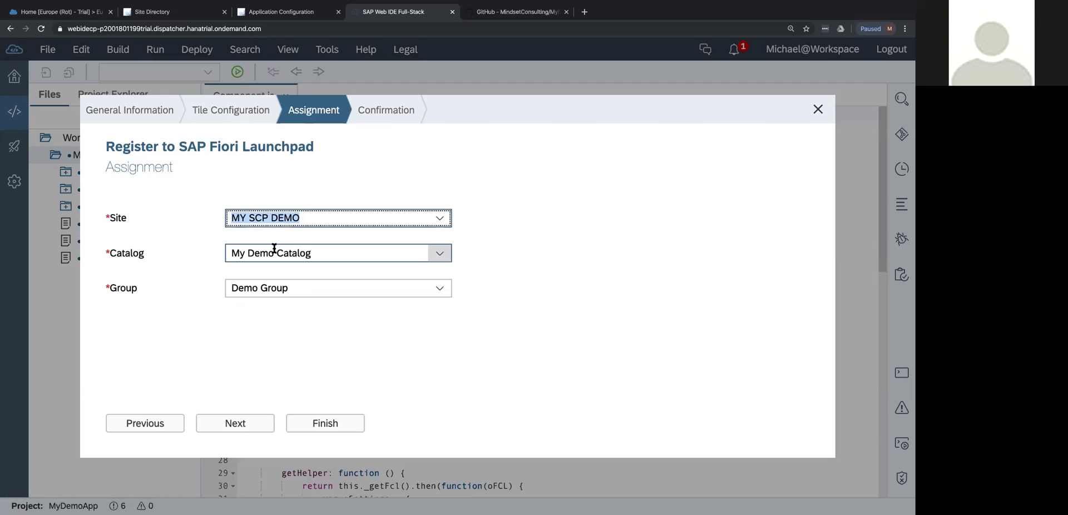
click(442, 256)
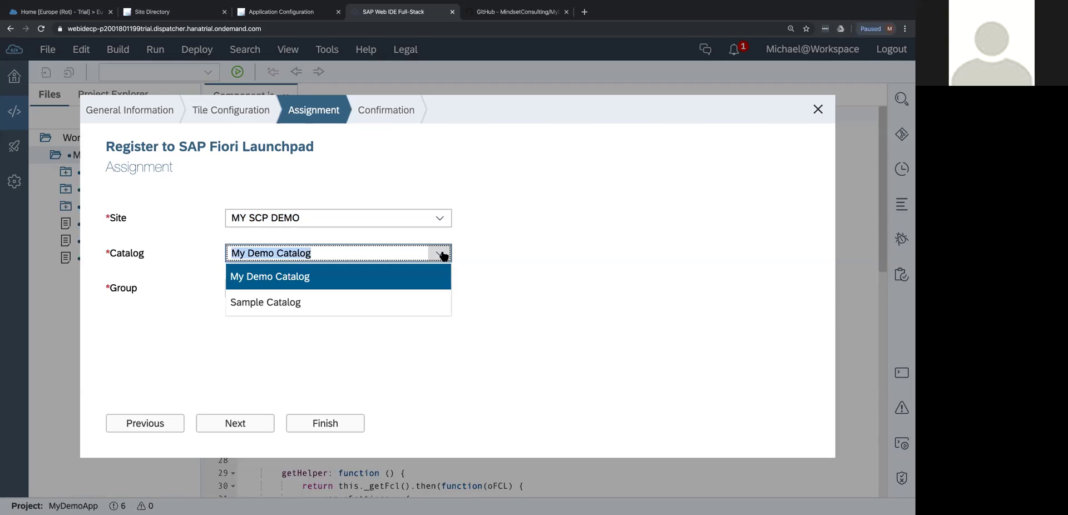
click(268, 276)
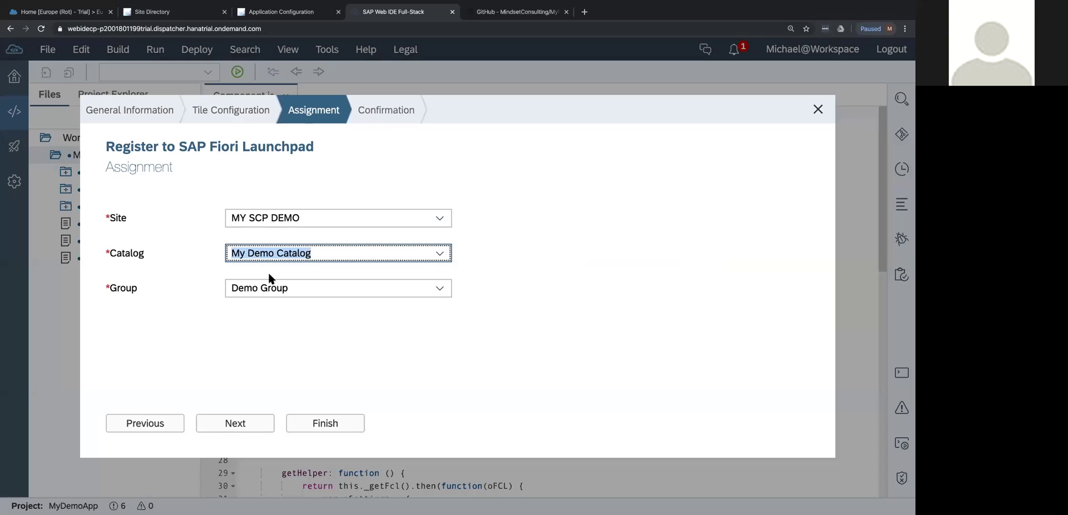
click(436, 285)
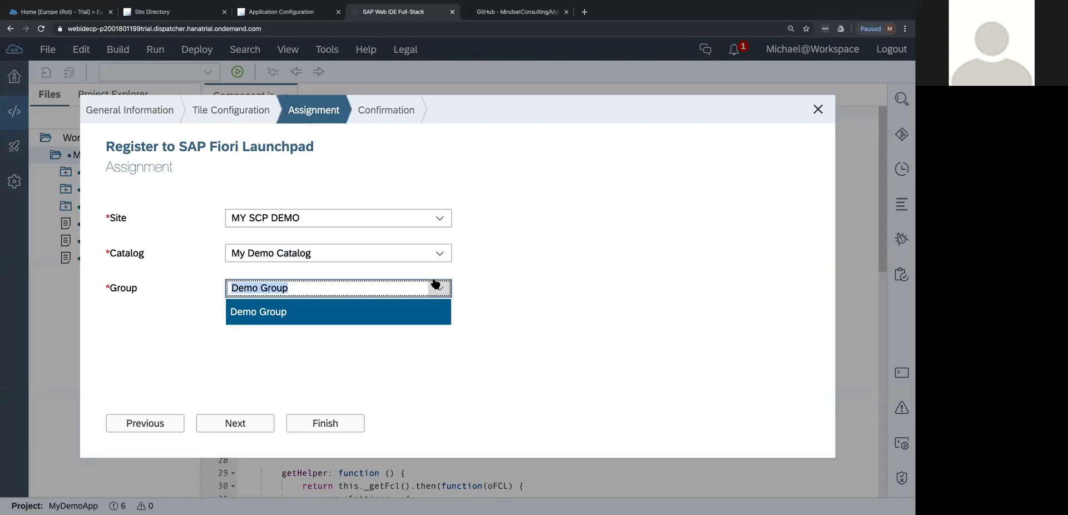
click(415, 344)
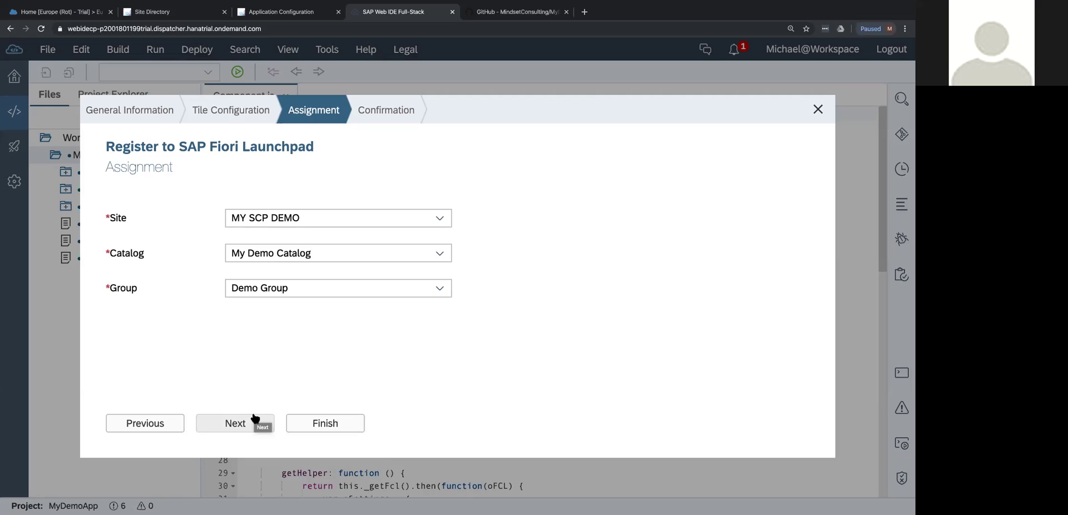
Finish the launchpad registration and acknowledge the Successfully Registered message.
click(223, 422)
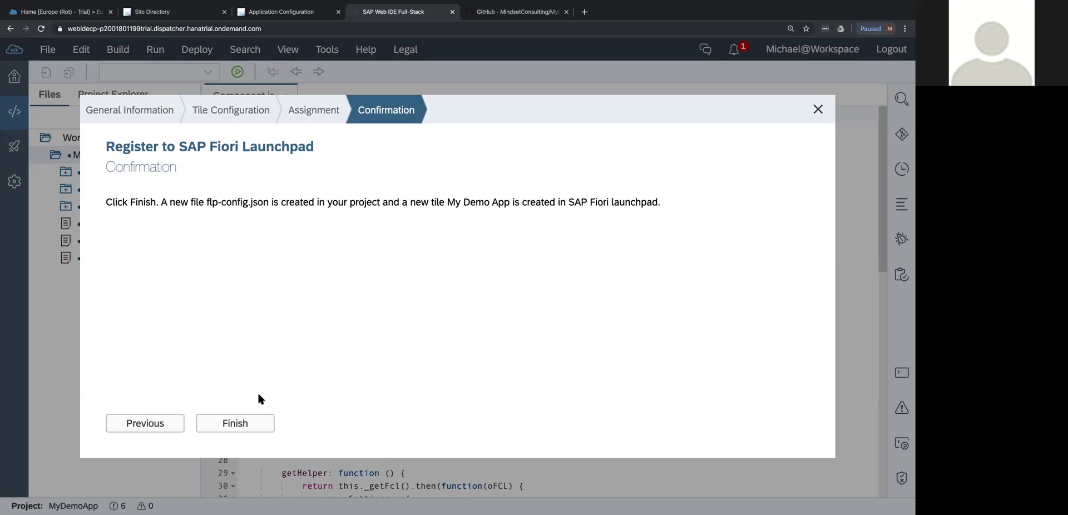
click(140, 424)
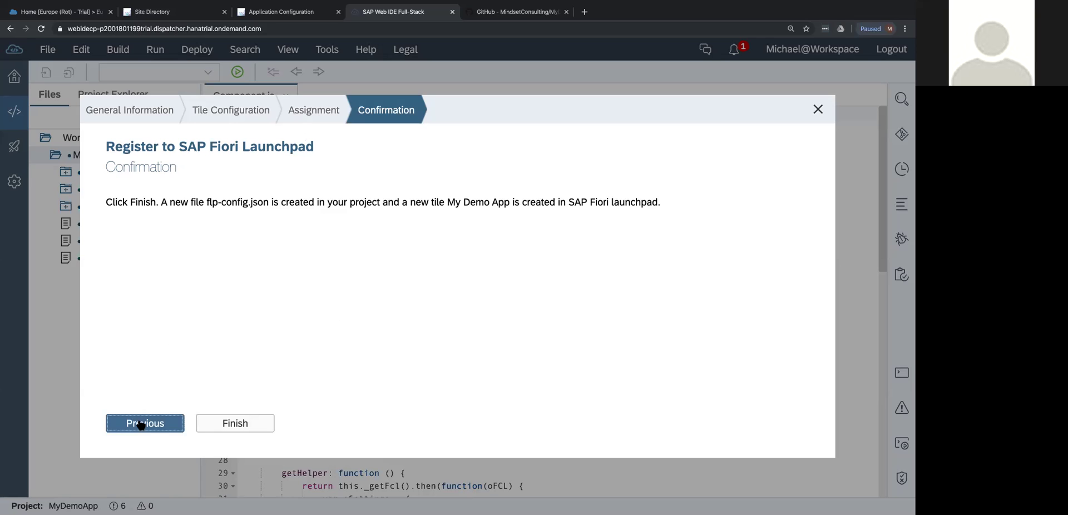
click(325, 422)
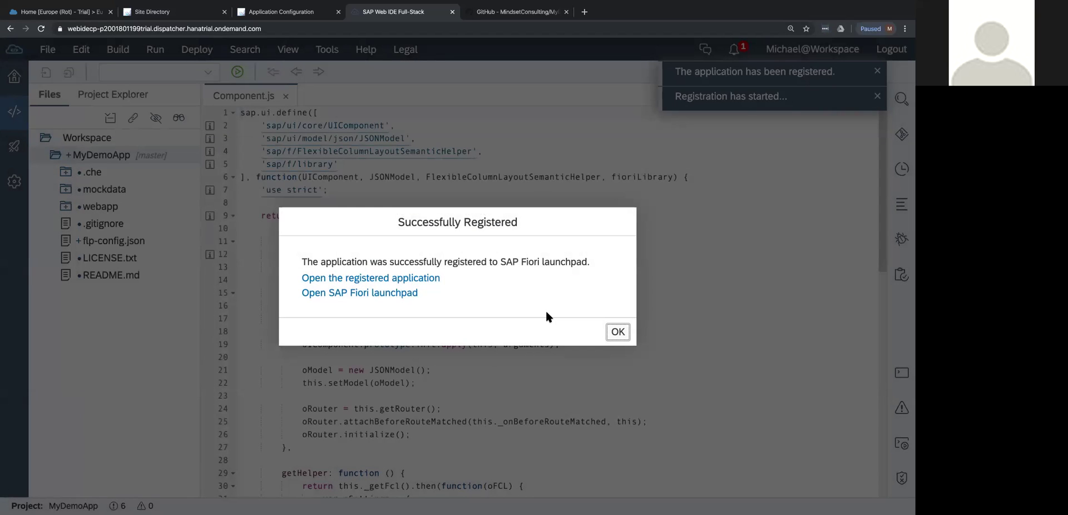
click(617, 333)
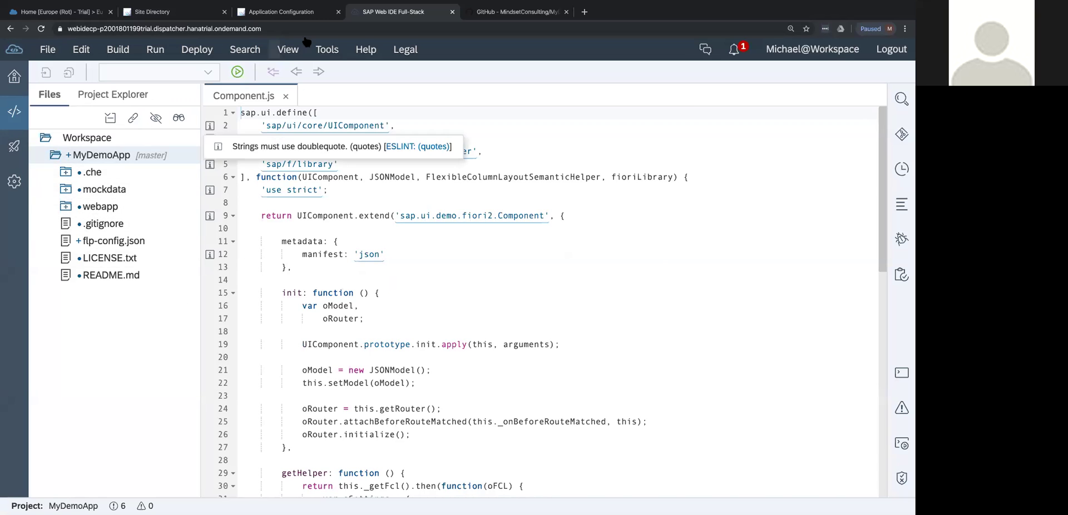
Reload the cockpit's Content Management Apps list so My Demo App appears.
click(271, 16)
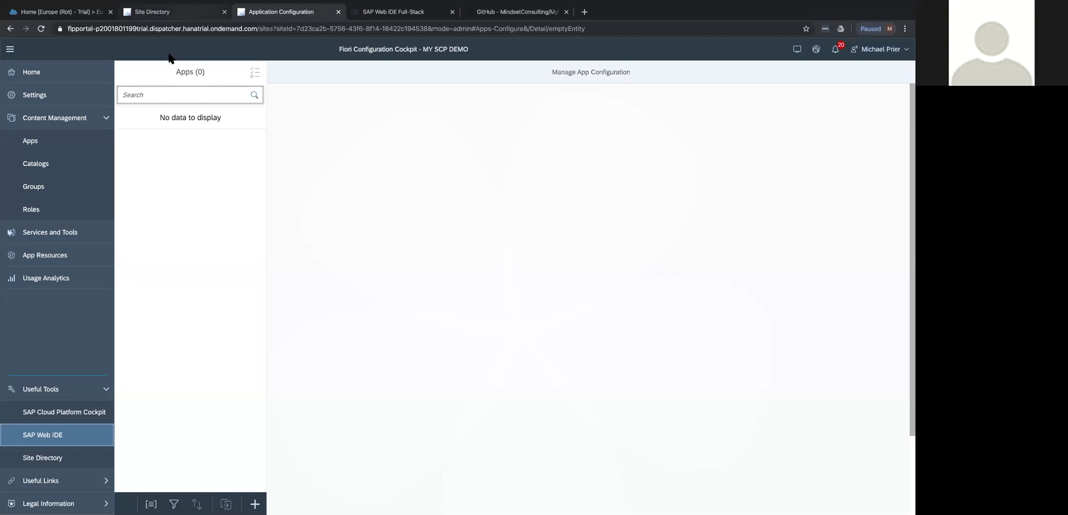
click(29, 142)
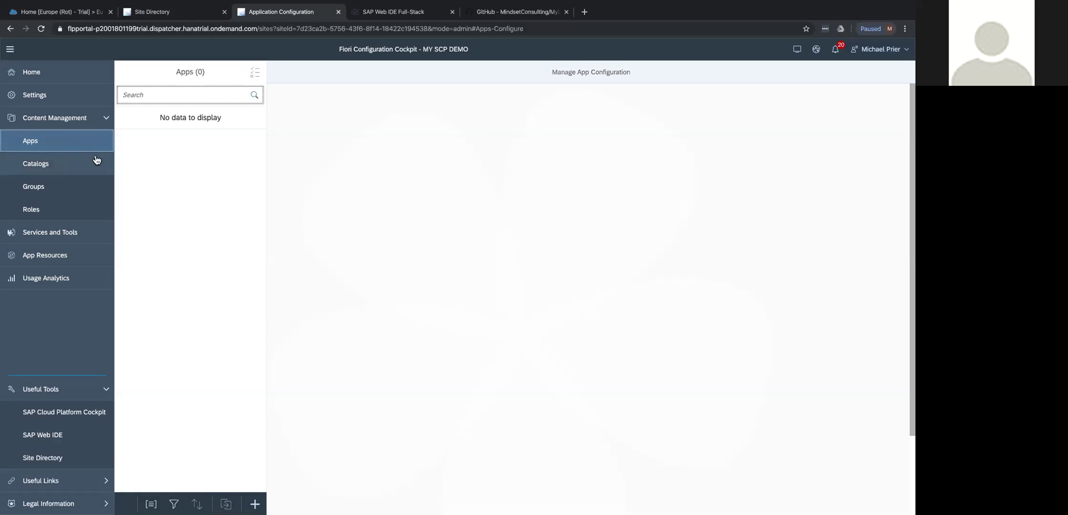
click(41, 29)
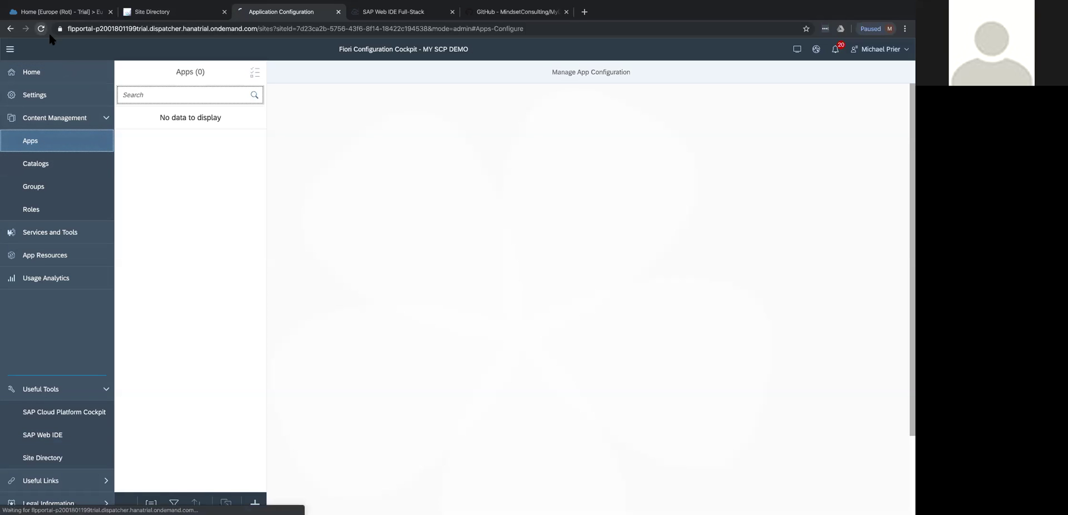
click(71, 146)
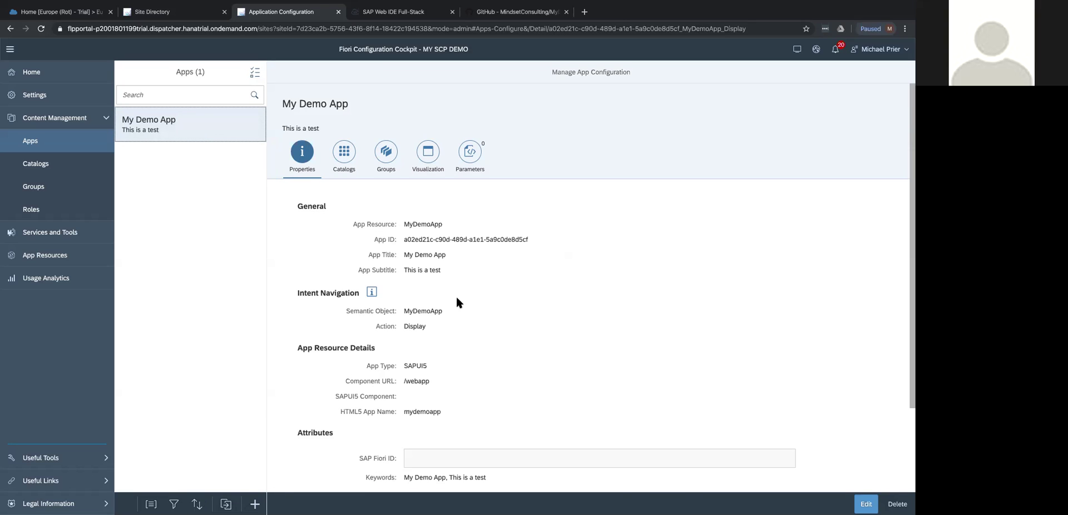
scroll(456, 298, down, 1)
scroll(457, 298, up, 1)
Preview the site, try the My Demo App tile, copy the 'Could not open app' error, dismiss it.
click(798, 49)
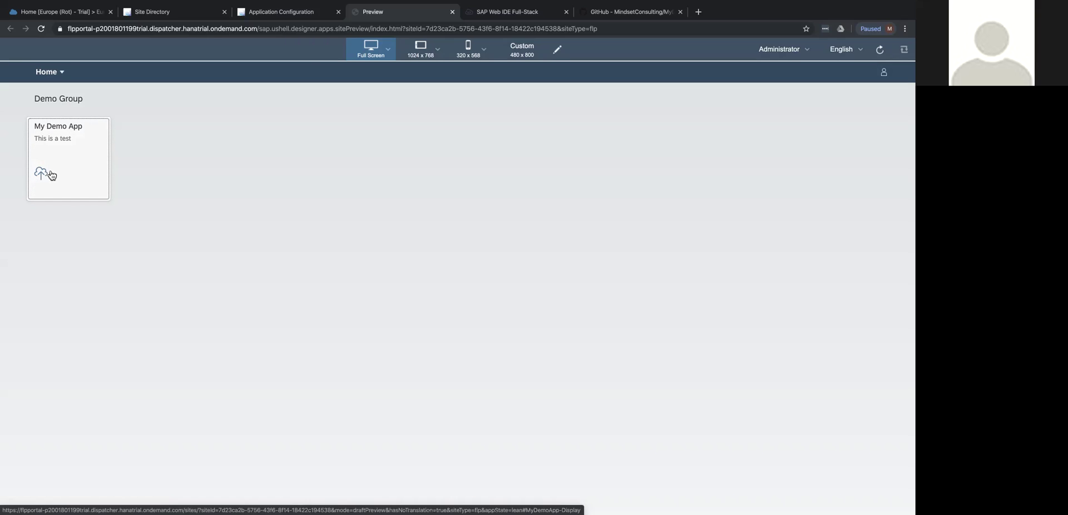
click(80, 181)
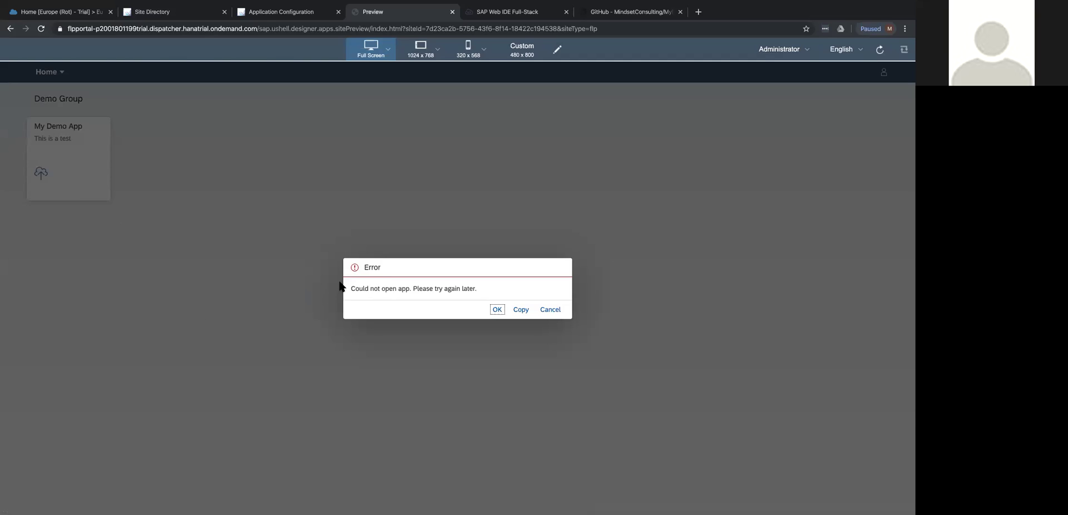
drag(350, 288, 498, 287)
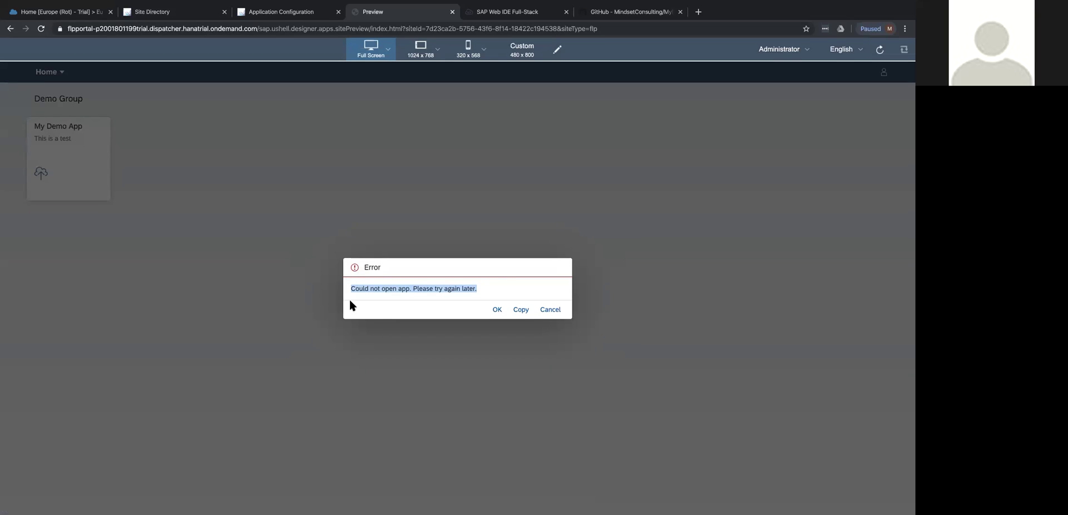
click(493, 285)
click(522, 311)
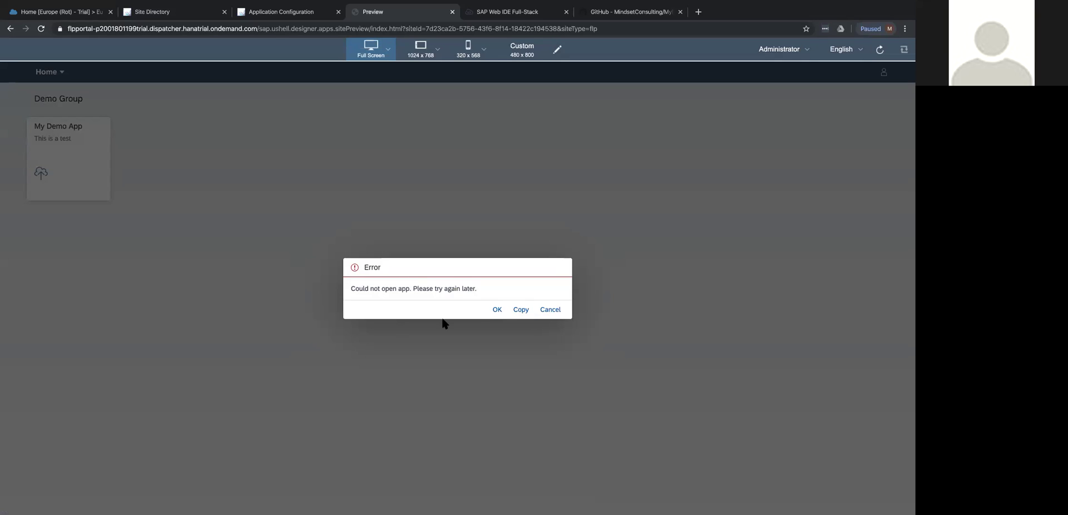
click(551, 309)
click(556, 310)
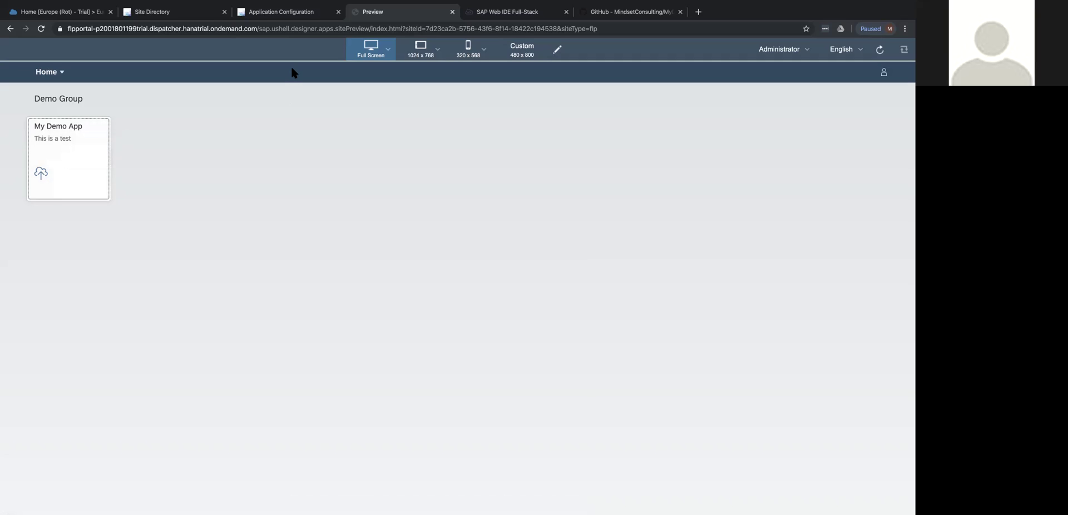
Select the namespace sap.ui.demo.fiori2 on line 9 of Component.js.
click(518, 12)
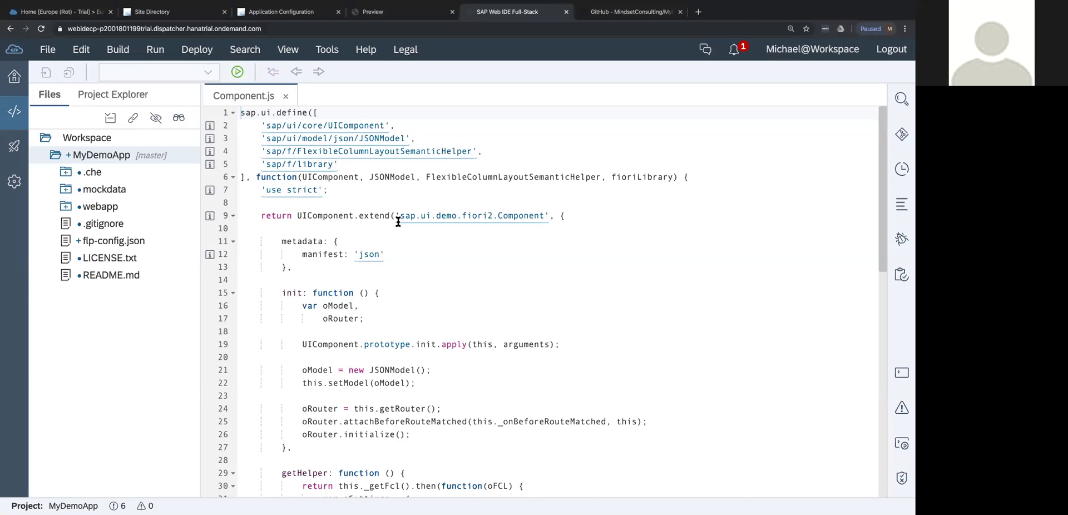
click(401, 214)
drag(400, 213, 496, 219)
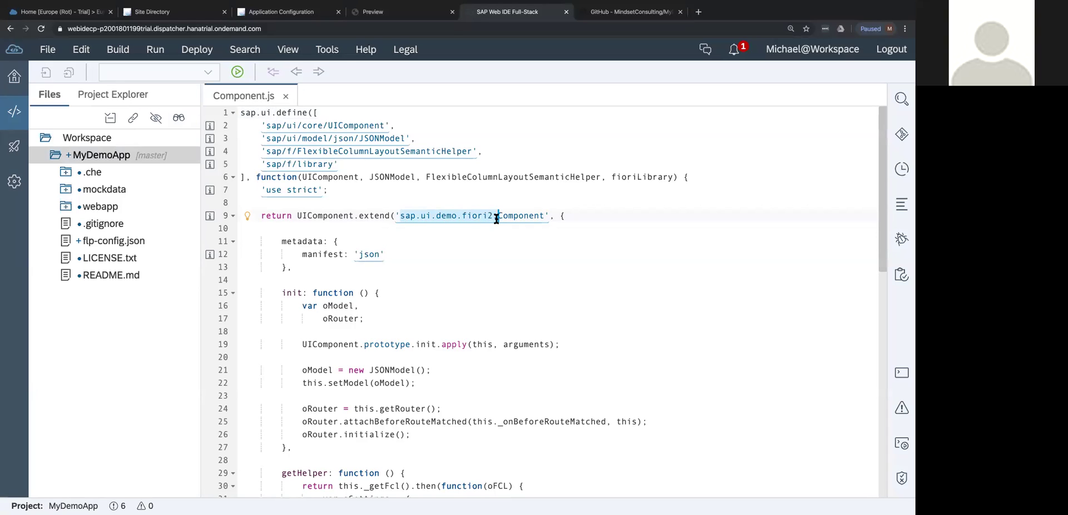
click(399, 216)
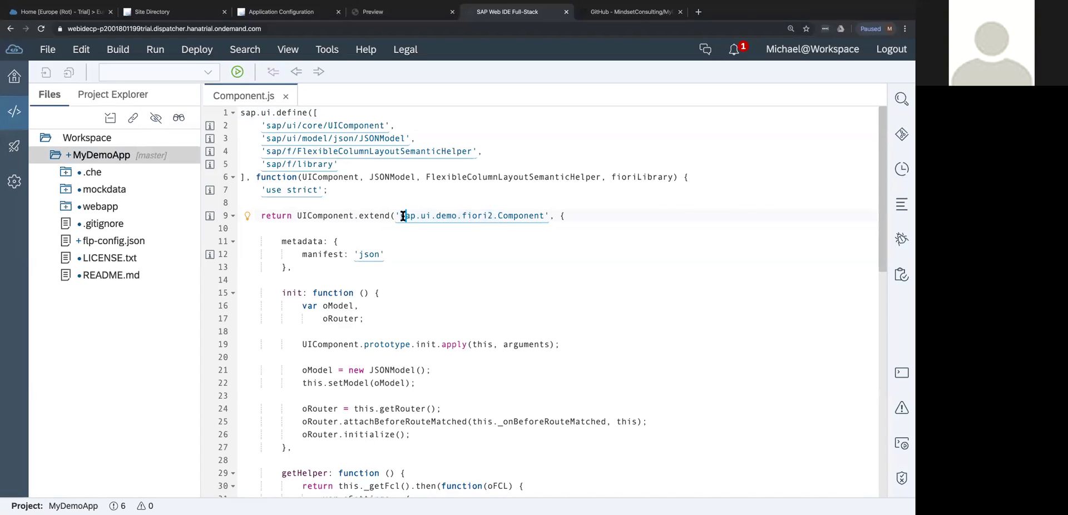
drag(398, 215, 492, 218)
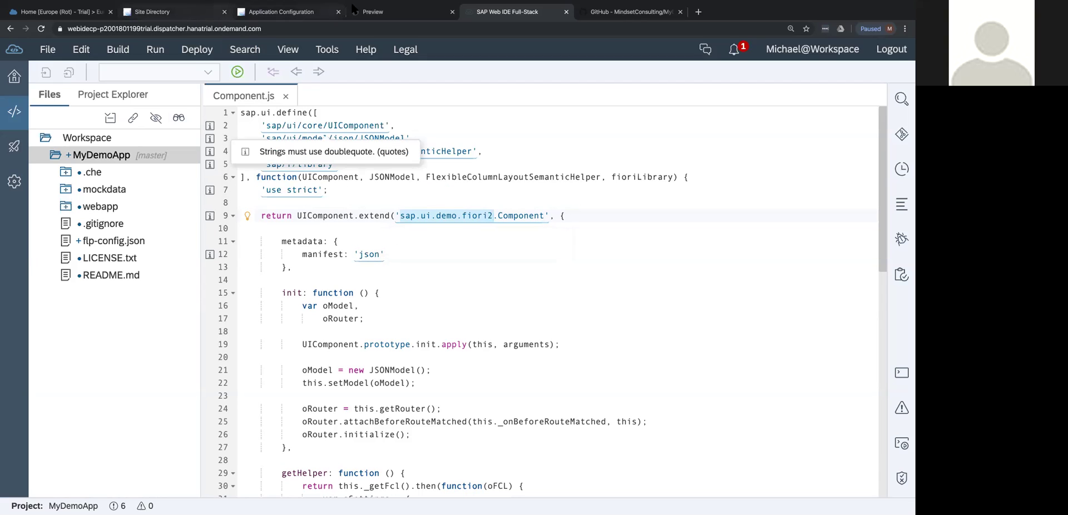
Paste sap.ui.demo.fiori2 into My Demo App's SAPUI5 Component field and save.
click(315, 11)
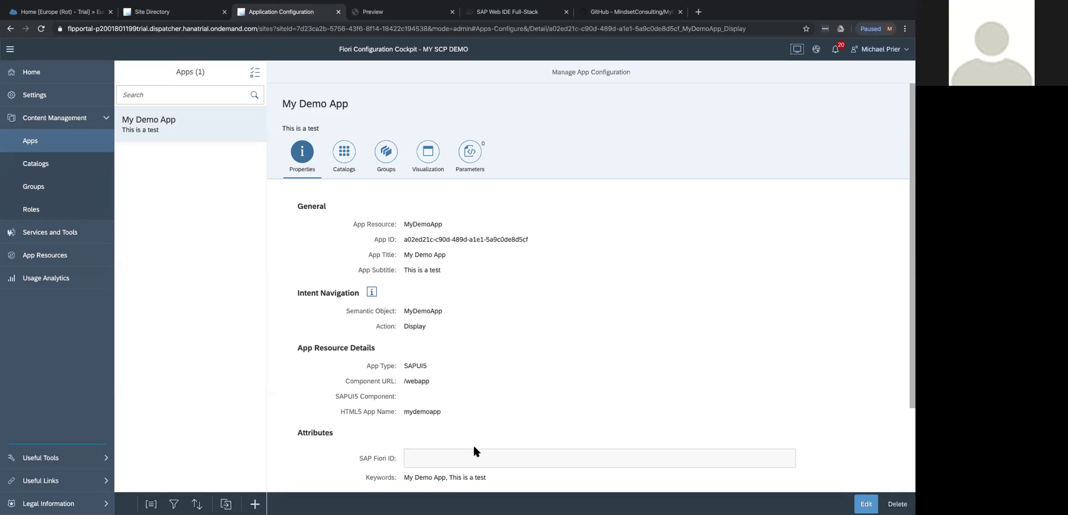
click(865, 504)
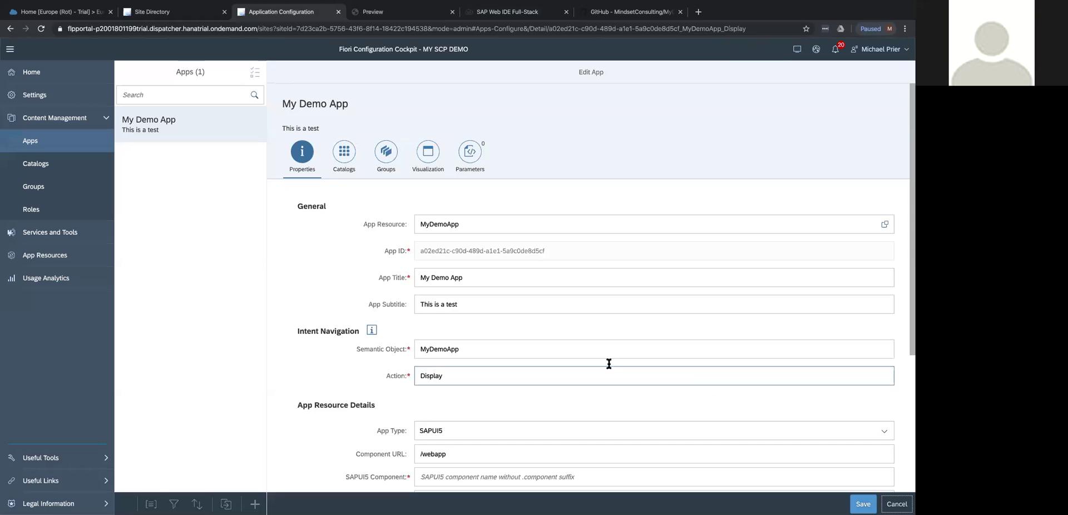
scroll(489, 374, down, 2)
click(477, 376)
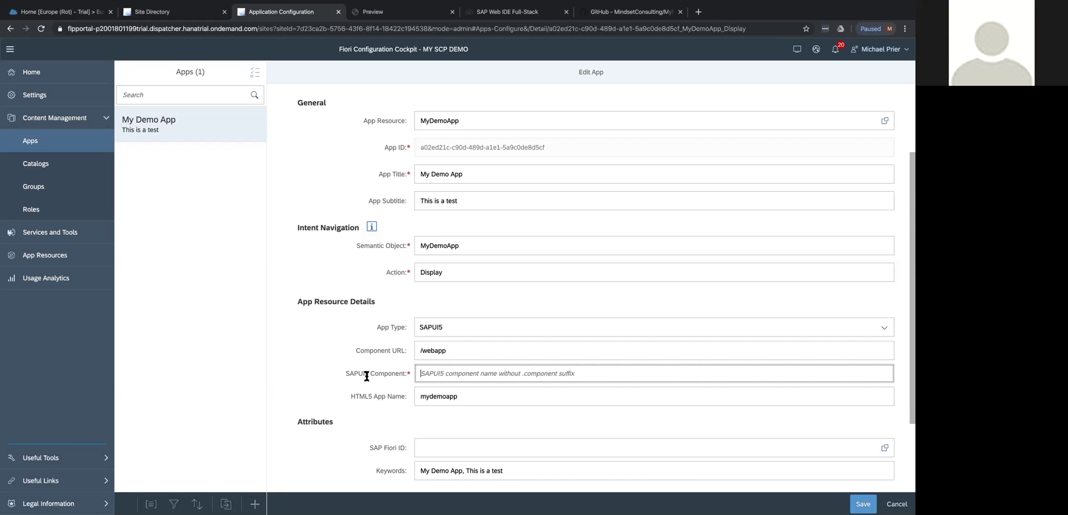
key(ctrl+v)
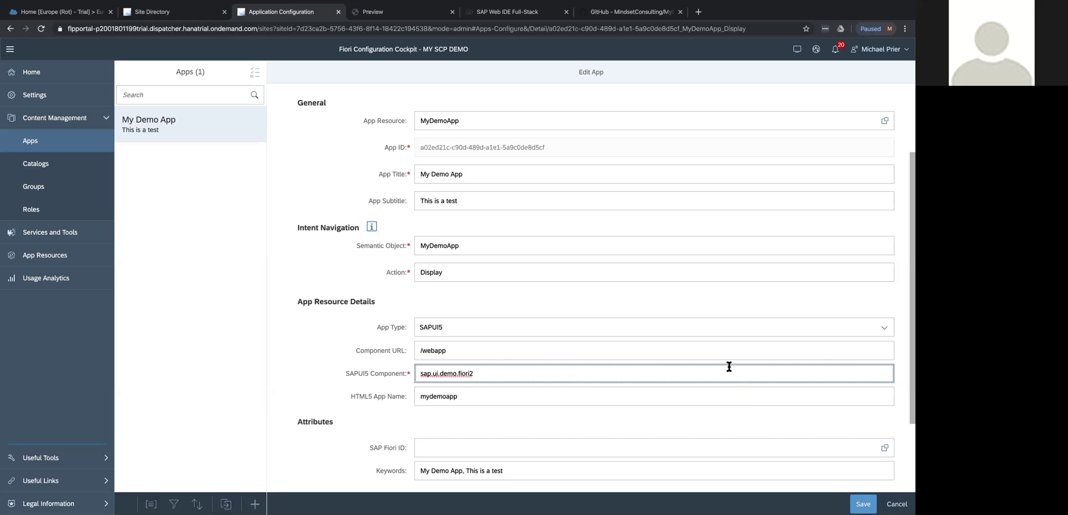
click(863, 503)
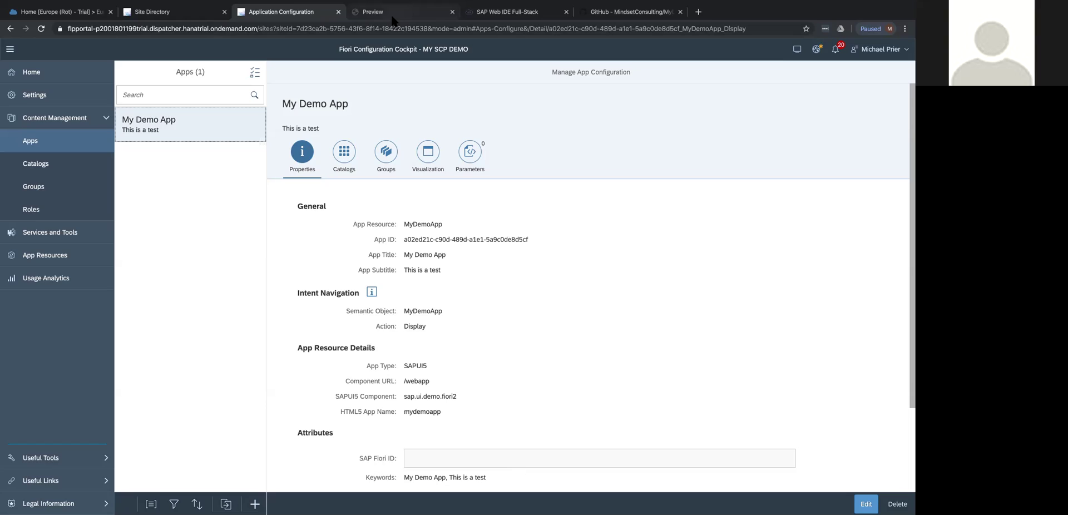
Reopen the site preview and launch My Demo App, showing the Products (123) list.
click(452, 11)
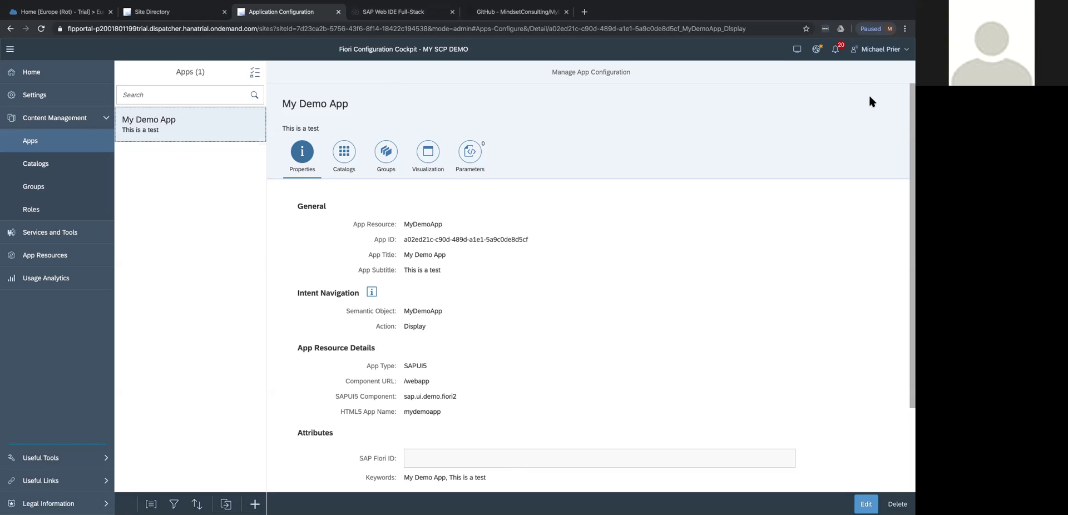
click(796, 49)
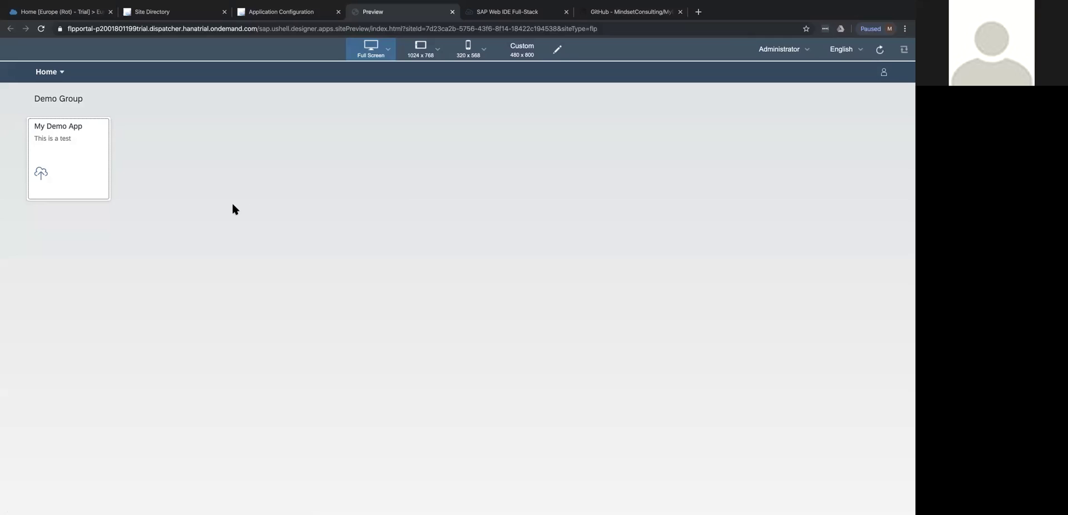
click(63, 129)
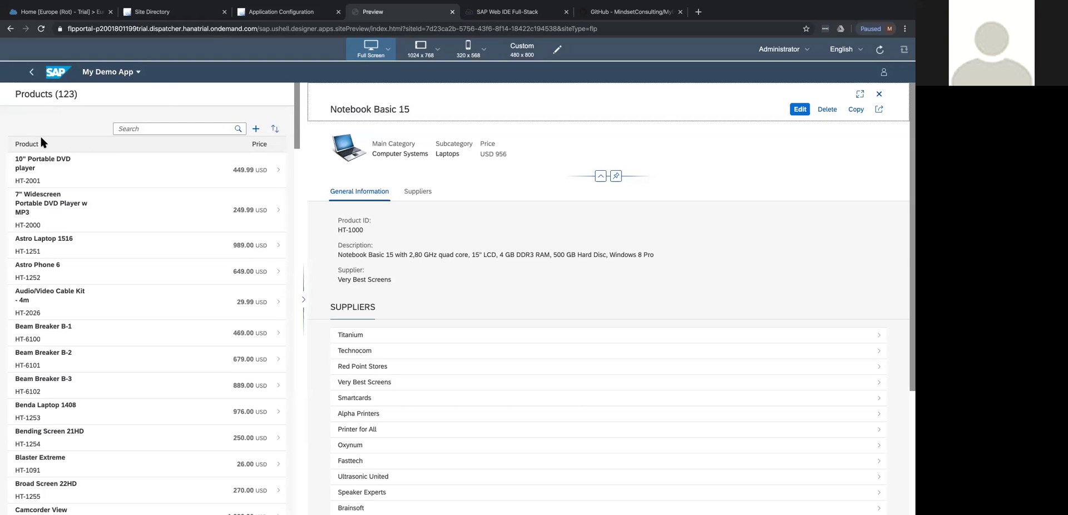
View details of Astro Laptop 1516, Beam Breaker B-3, Blaster Extreme, Audio/Video Cable Kit and Bending Screen 21HD.
click(50, 245)
click(89, 380)
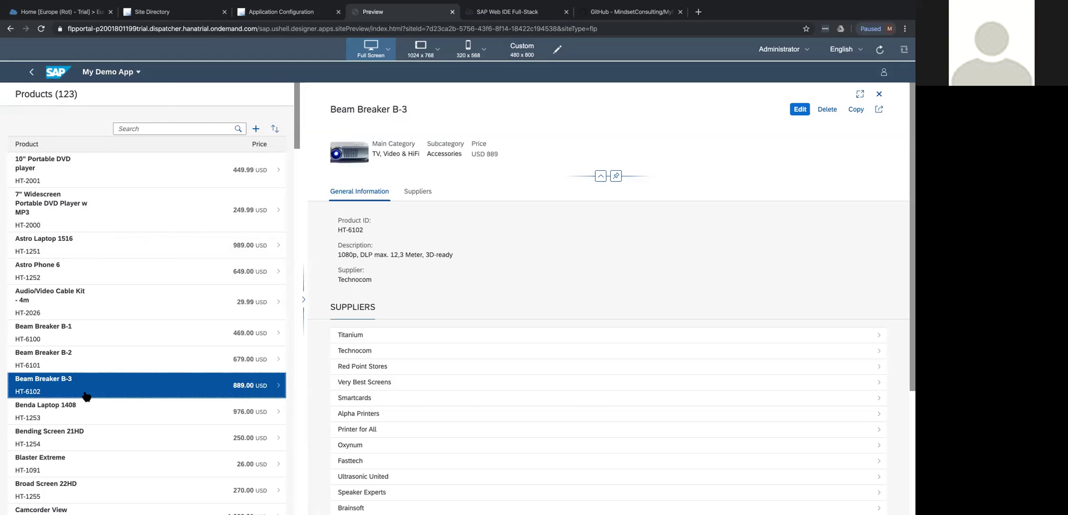
click(81, 459)
click(84, 305)
click(82, 255)
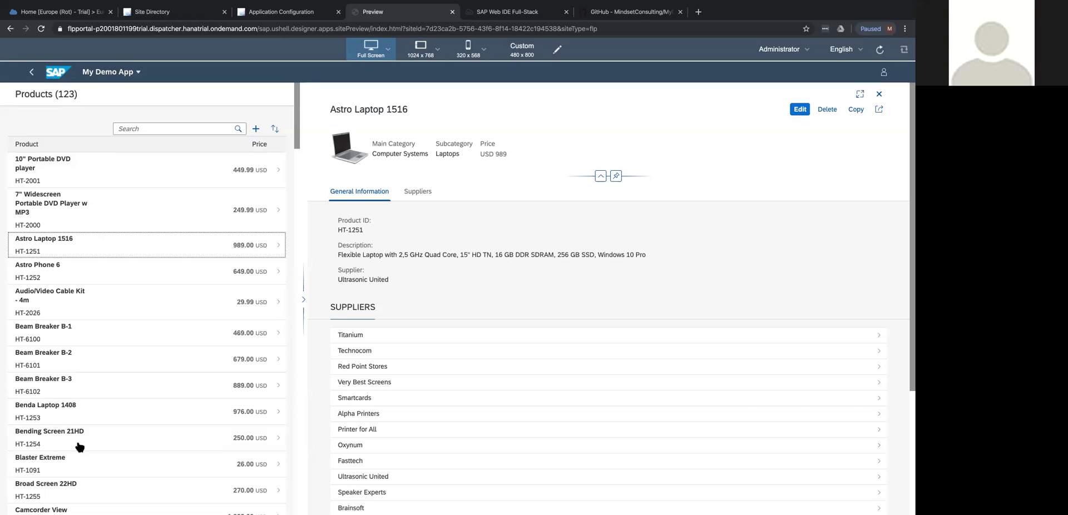
click(54, 436)
Settle on the Beam Breaker B-2 details, then search the product list for 'Camcorder'.
click(44, 367)
click(44, 333)
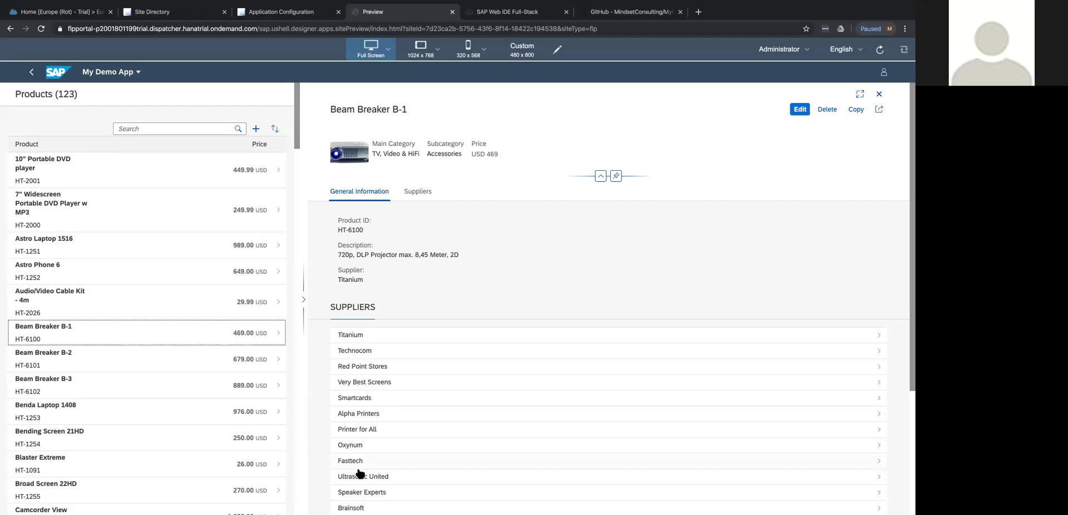
click(118, 371)
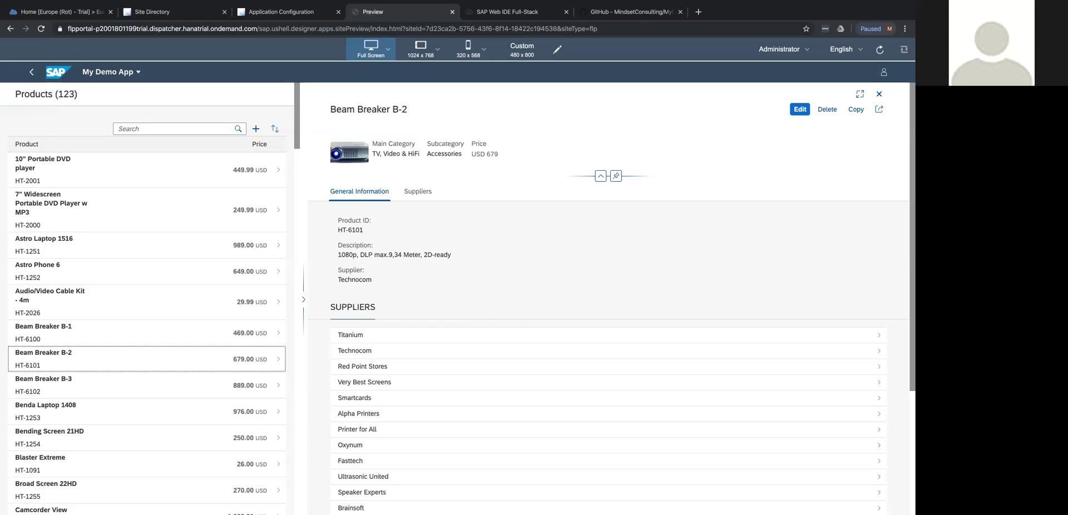
click(176, 129)
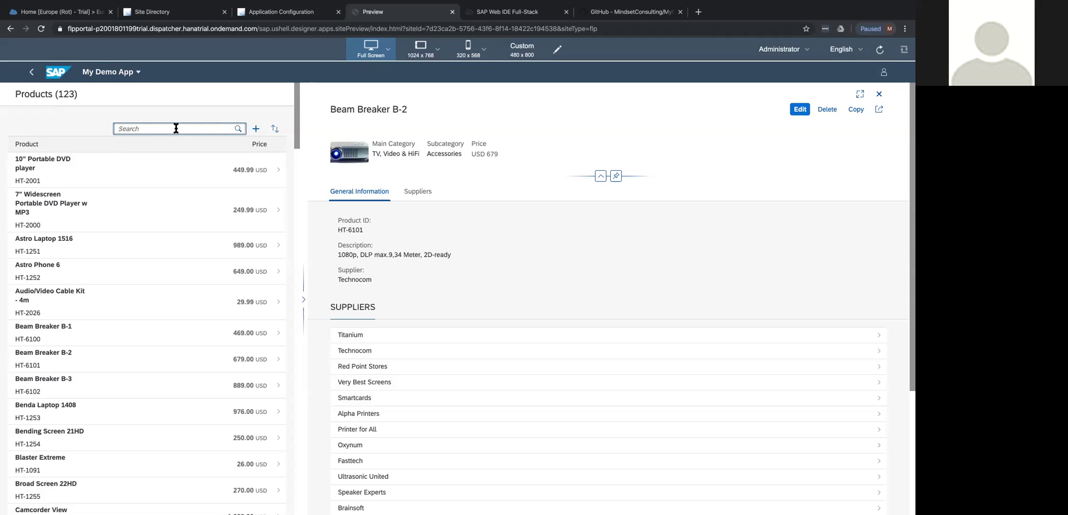
text(Camcorder)
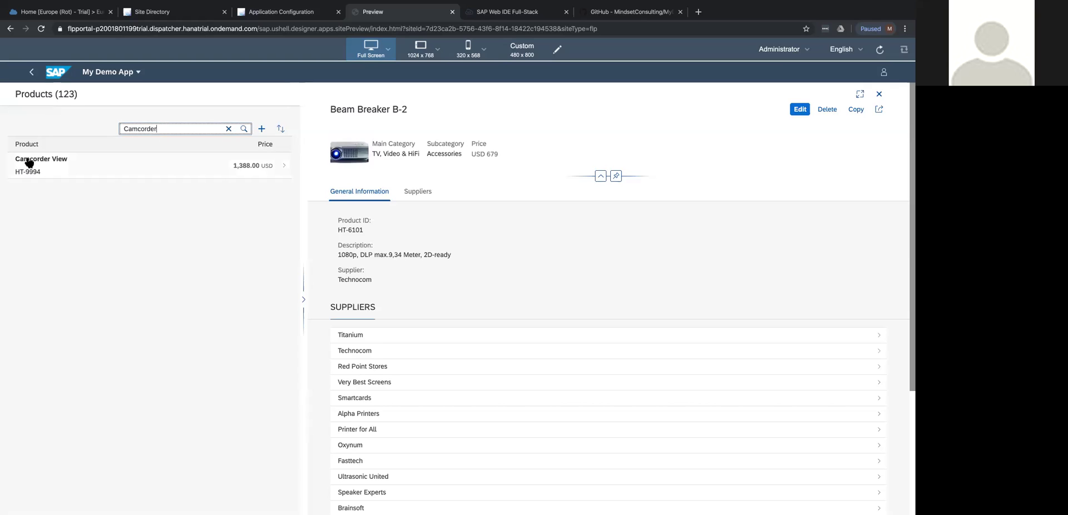
Clear the Camcorder search and toggle the name sort to descending and back to ascending.
click(228, 128)
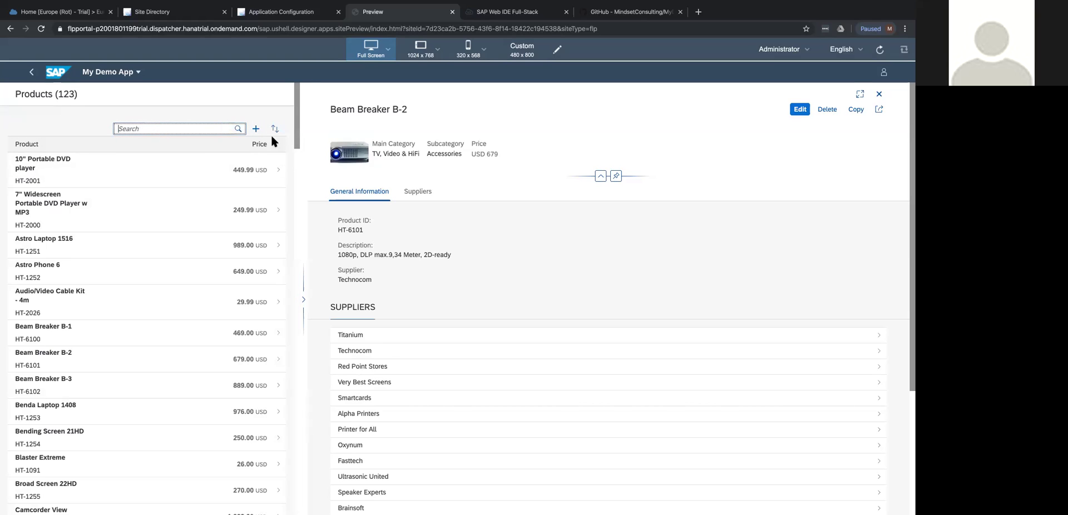
click(275, 130)
click(275, 132)
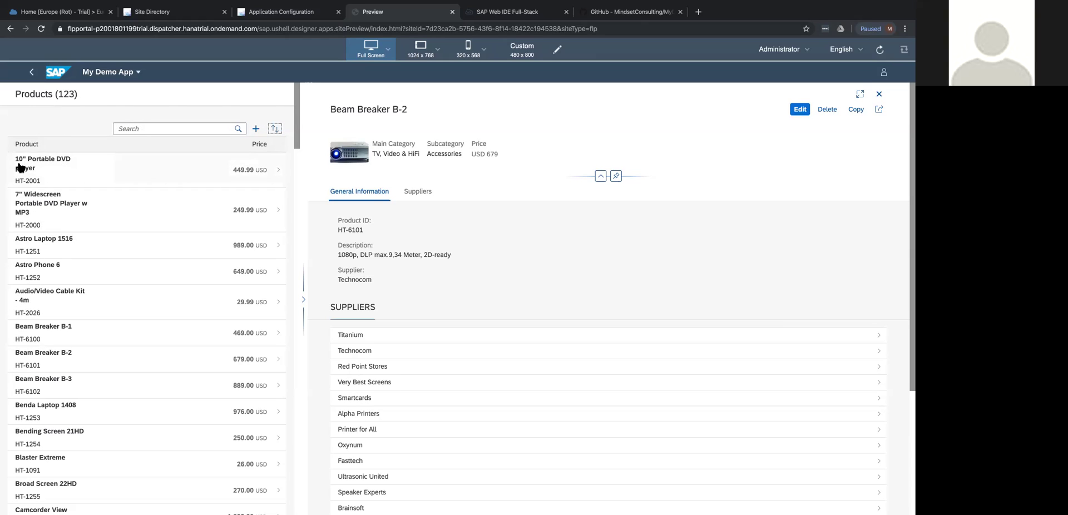
Try adding a product, dismiss the 'Aw, Snap!' message, and drag the splitter out and back.
click(256, 129)
click(515, 310)
click(303, 300)
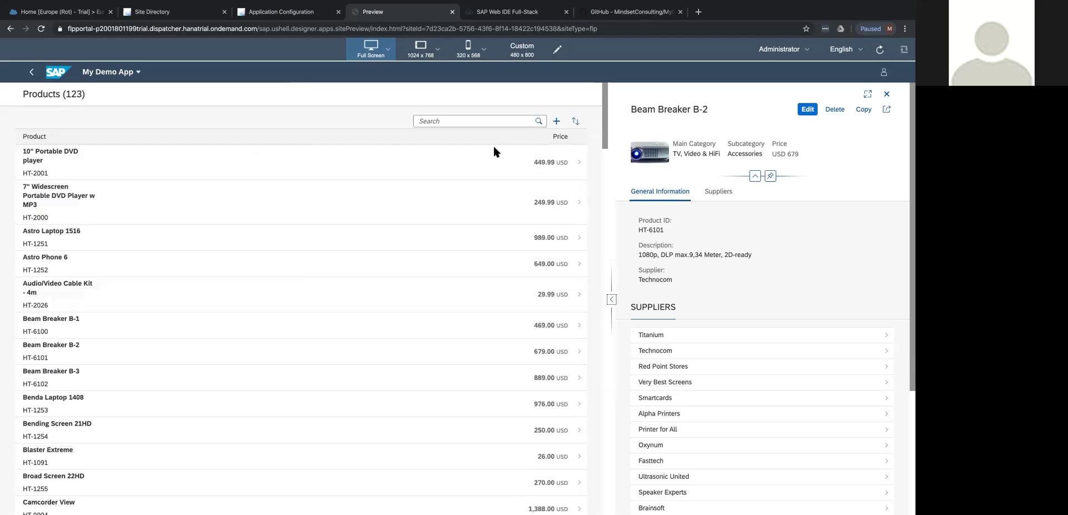
click(612, 300)
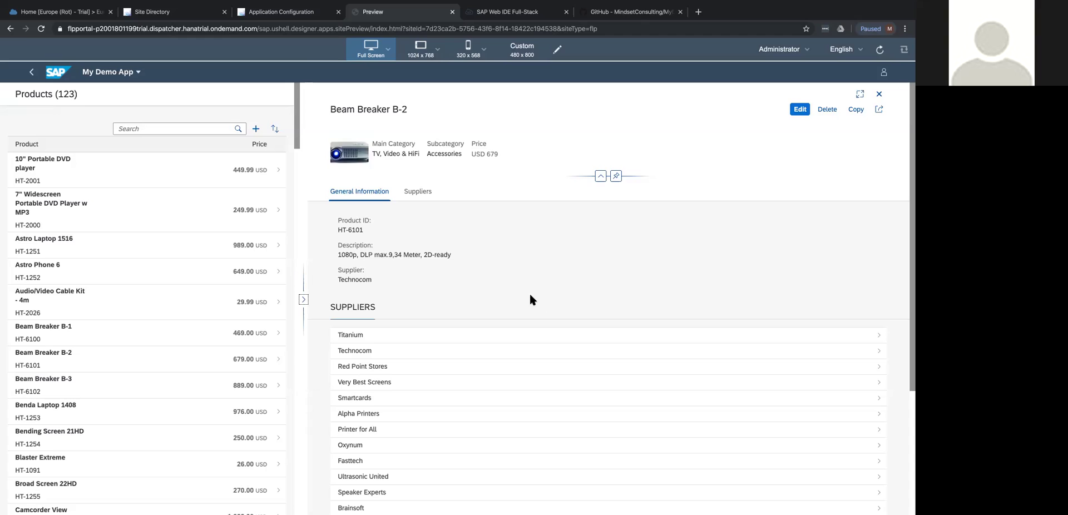
Collapse, expand and recollapse the Beam Breaker B-2 header, then show the details full screen.
click(329, 115)
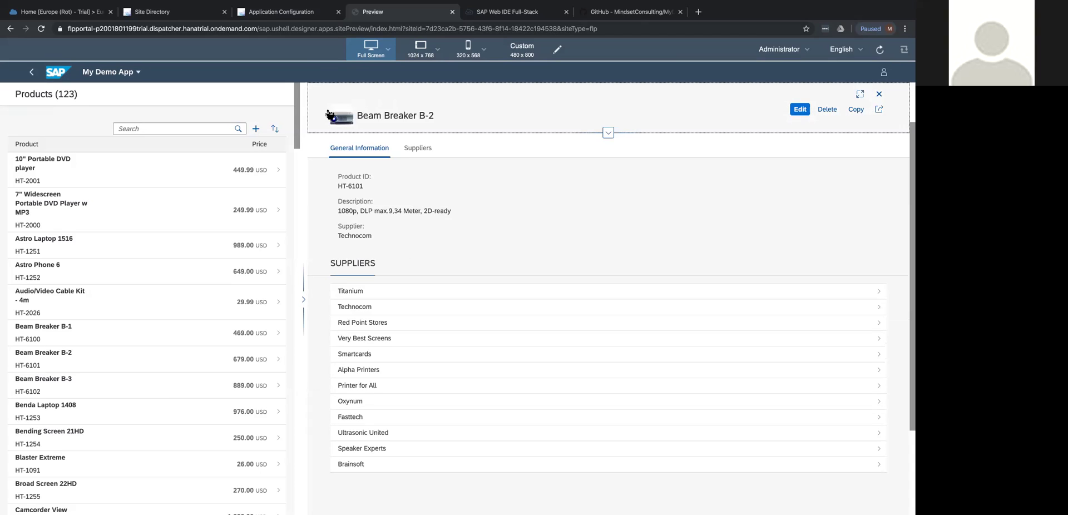
click(608, 132)
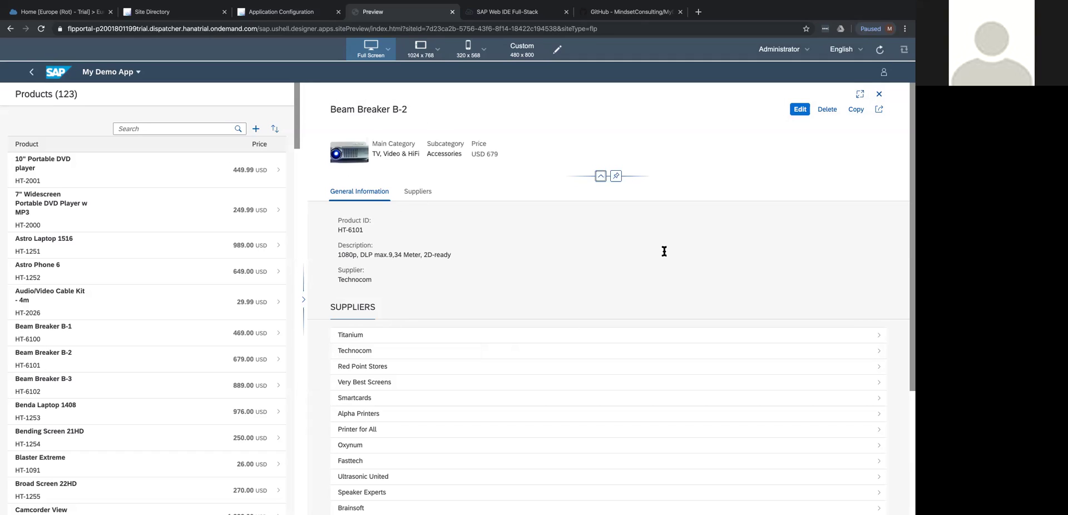
click(600, 176)
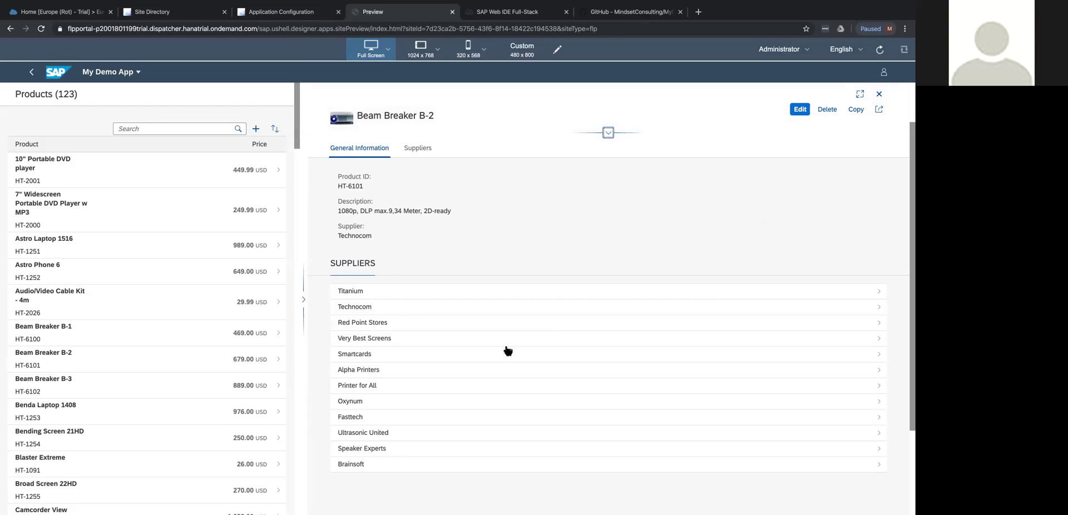
click(860, 94)
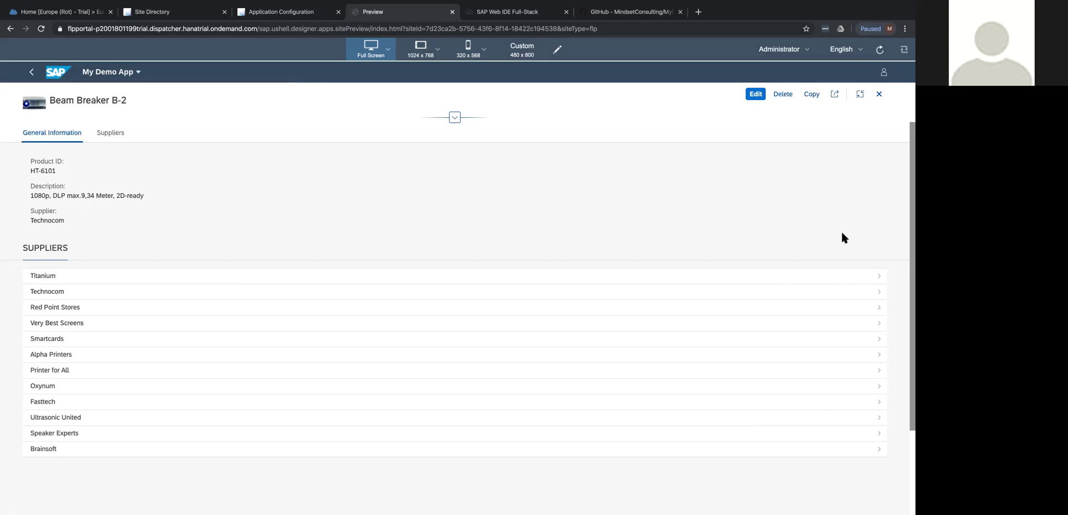
click(841, 278)
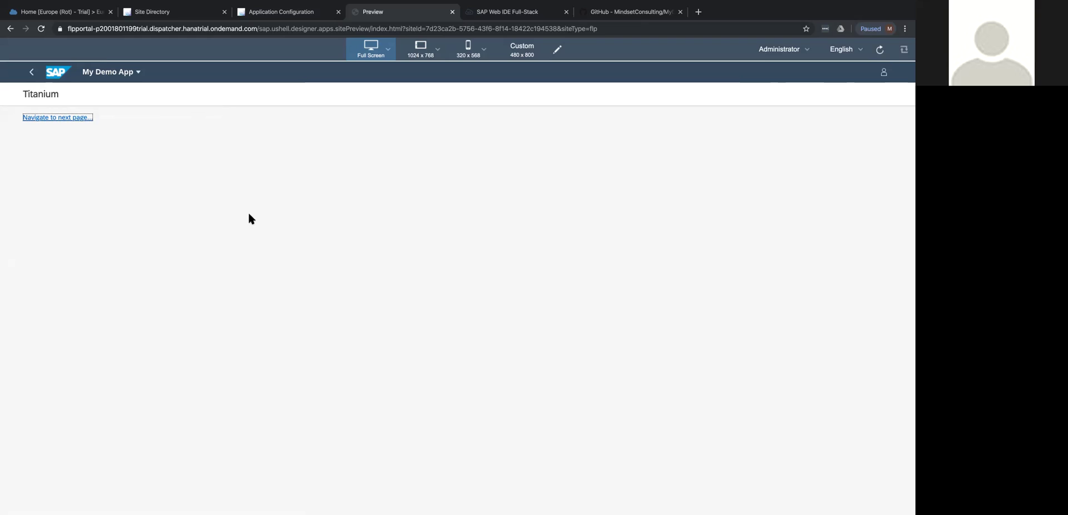
click(83, 118)
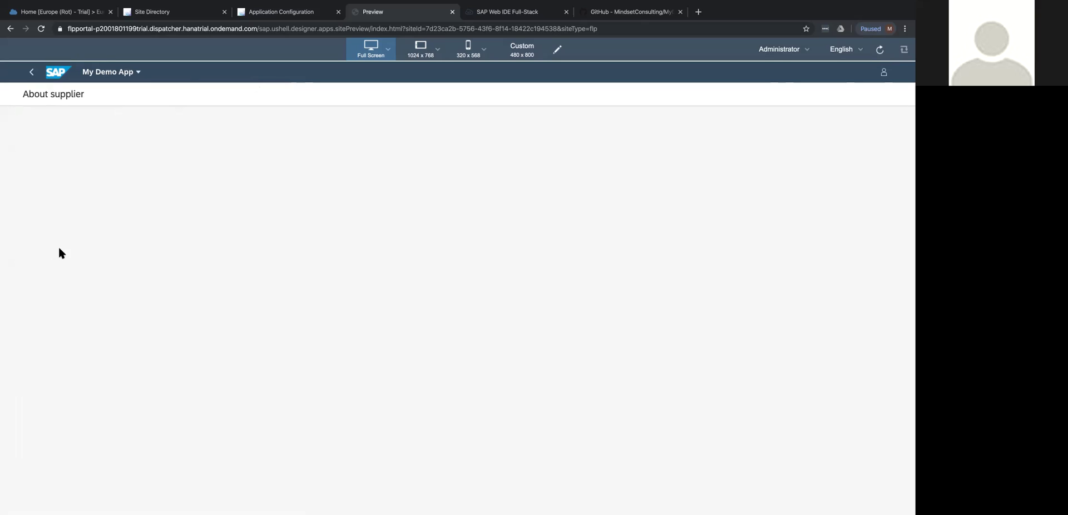
click(32, 71)
click(31, 72)
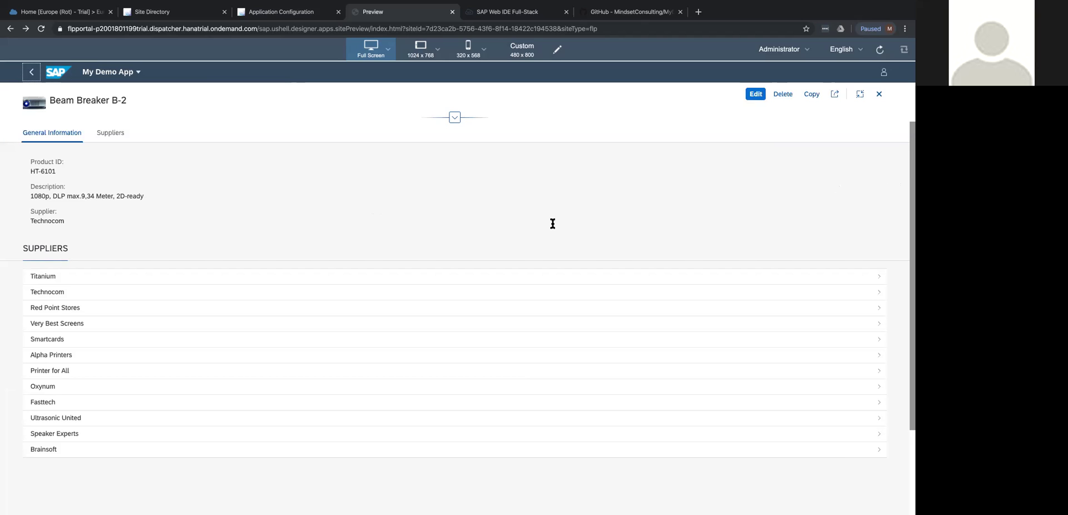
Exit full screen, close the detail pane, and open the Astro Laptop 1516 details.
click(861, 97)
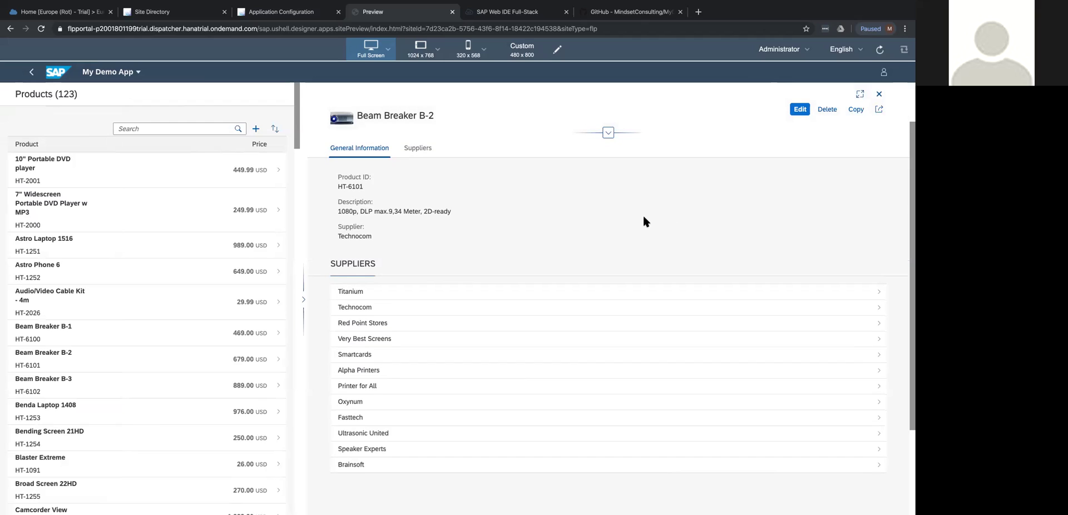
click(879, 95)
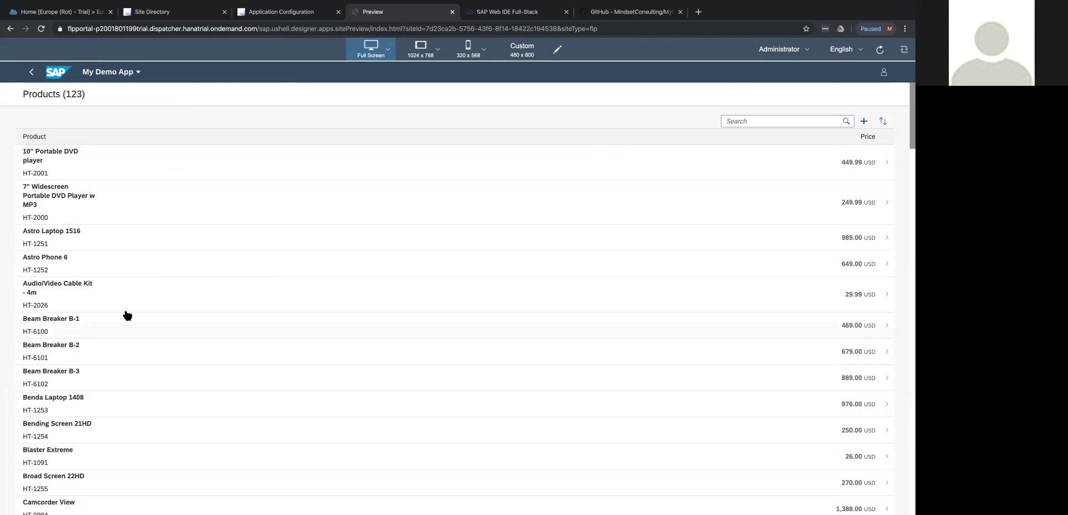
click(88, 240)
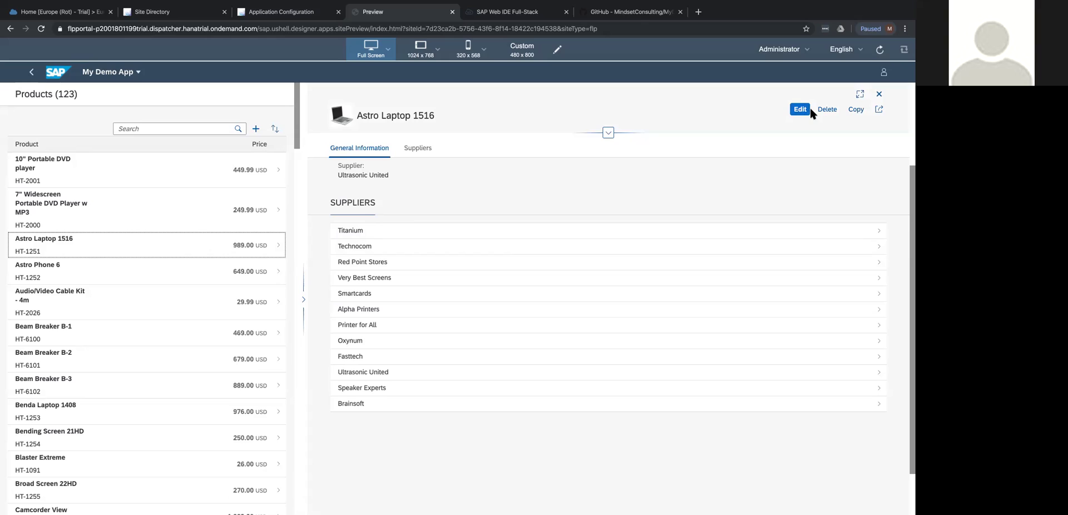
click(879, 111)
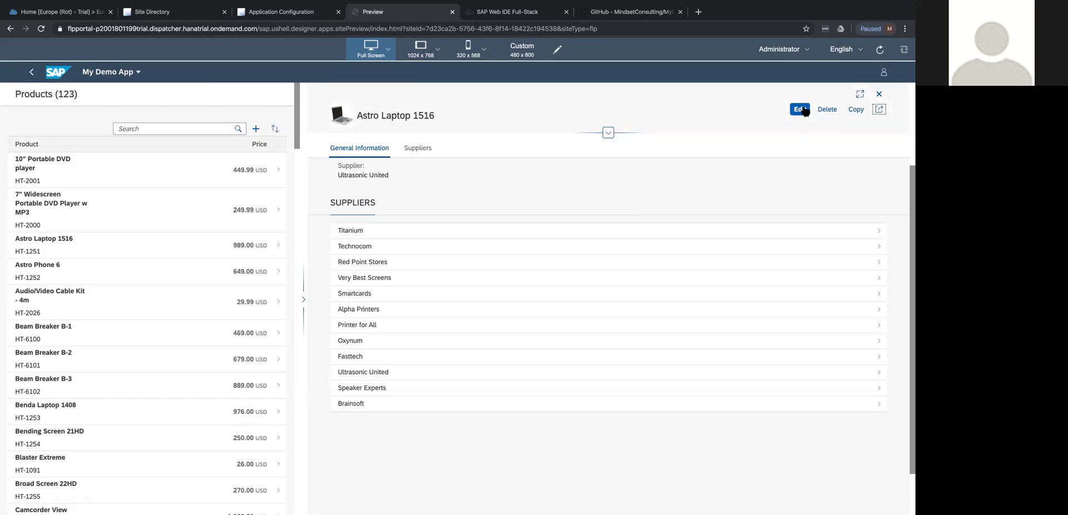
scroll(610, 200, up, 3)
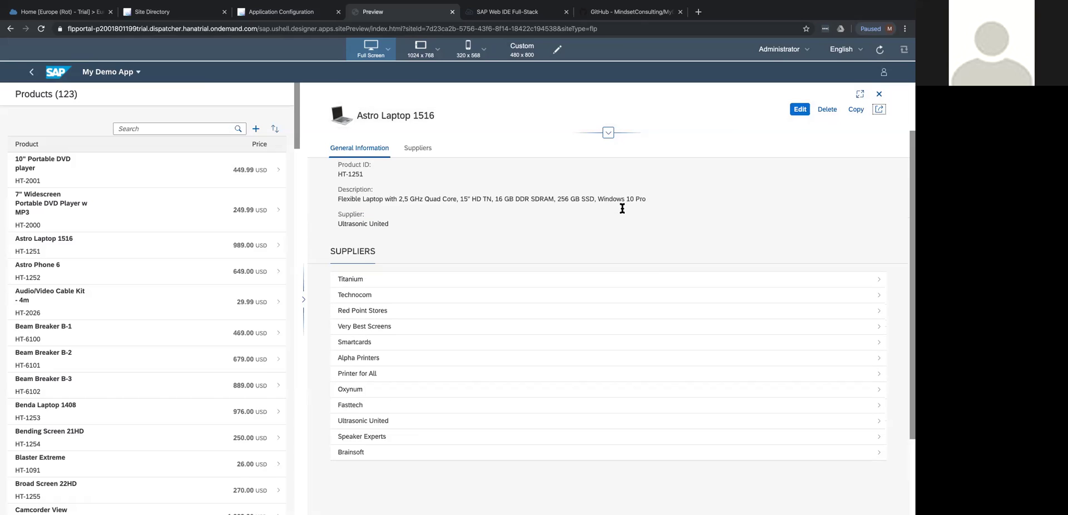
Edit and save Astro Laptop 1516, close the pane, then go back and close it again.
click(802, 112)
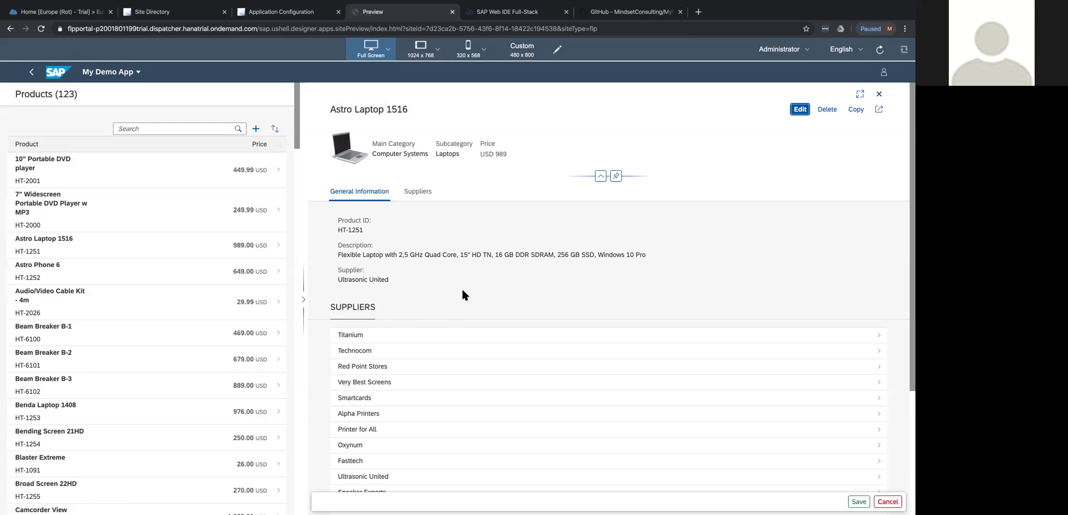
click(866, 499)
key(Tab)
click(878, 94)
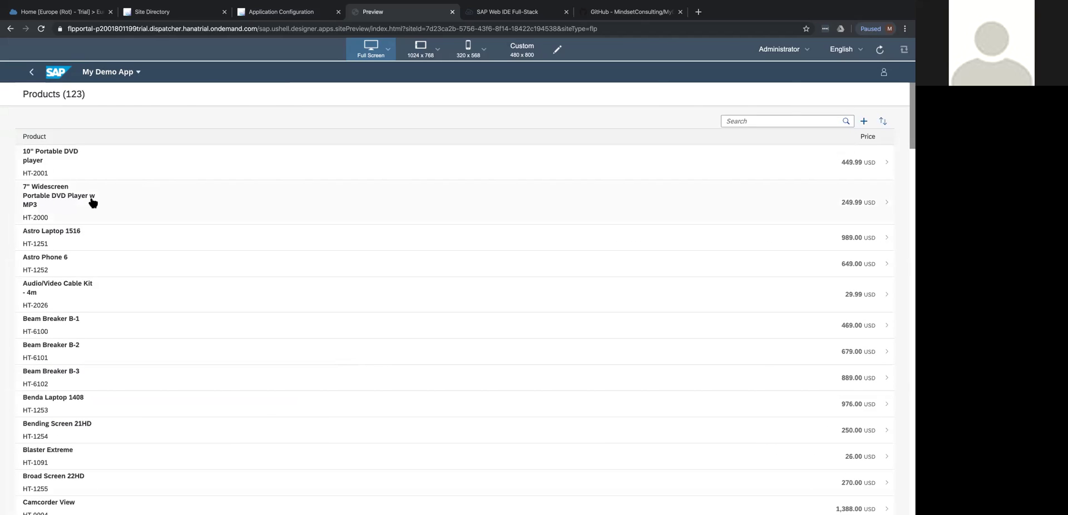
click(32, 72)
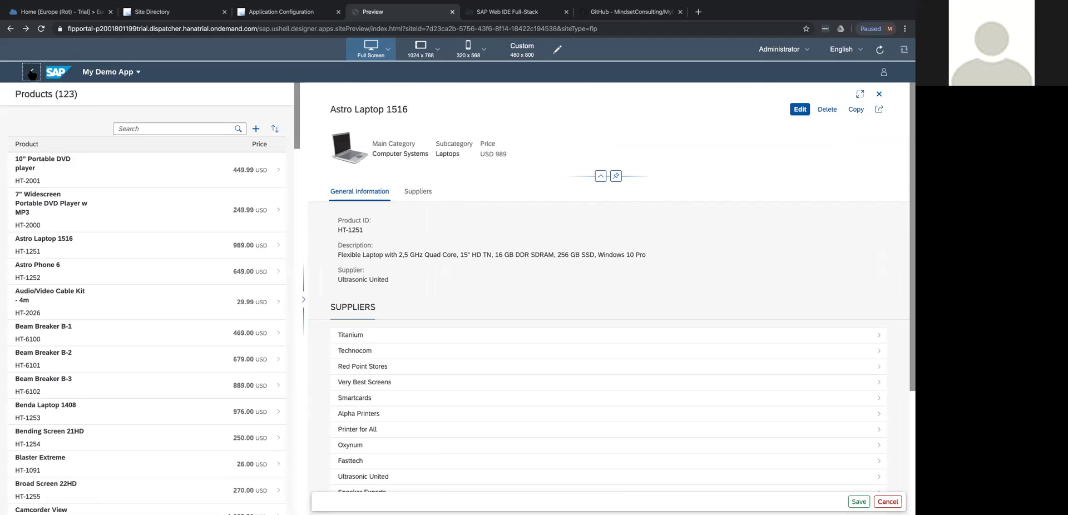
click(31, 73)
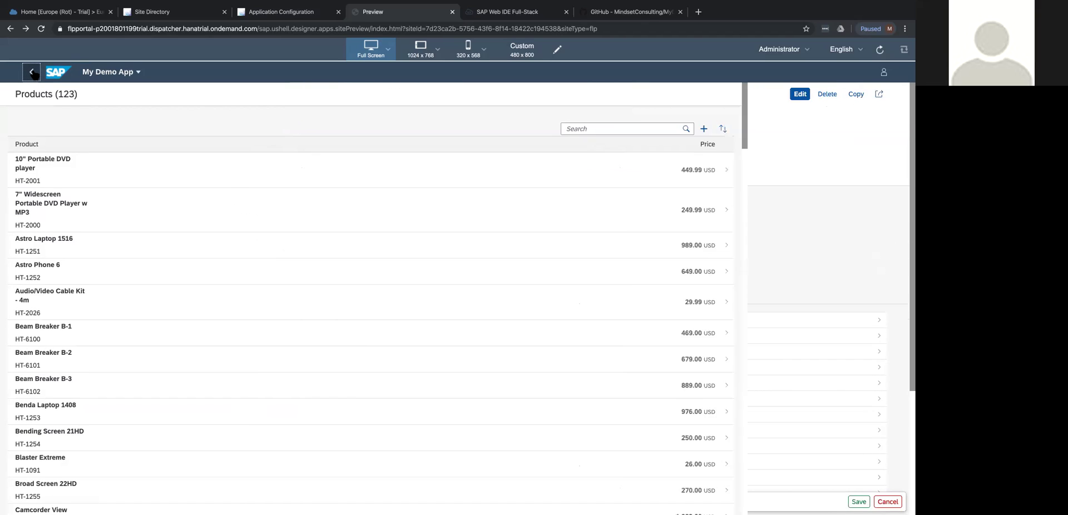
Preview the site at 1024 x 768 and open My Demo App from its tile.
click(421, 51)
click(421, 47)
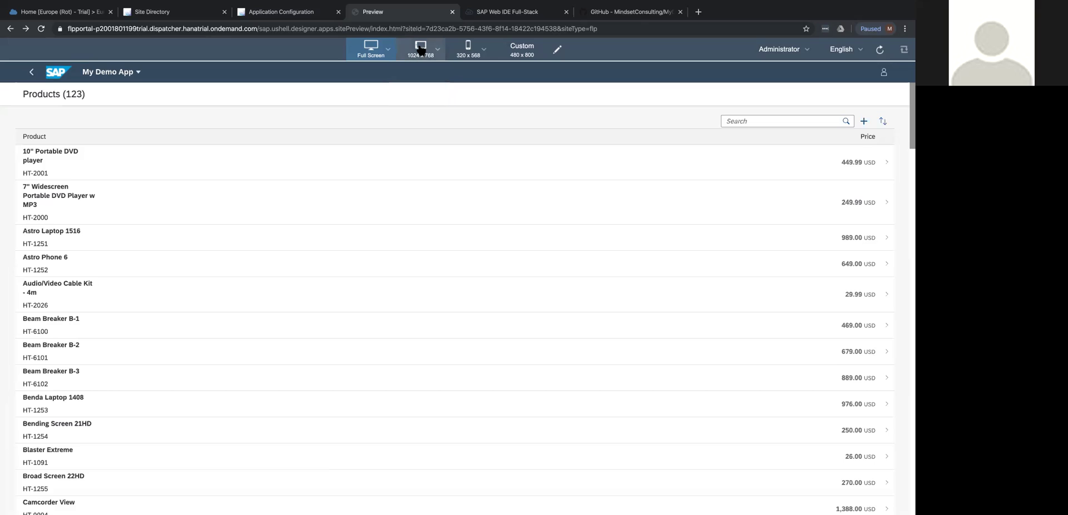
click(438, 49)
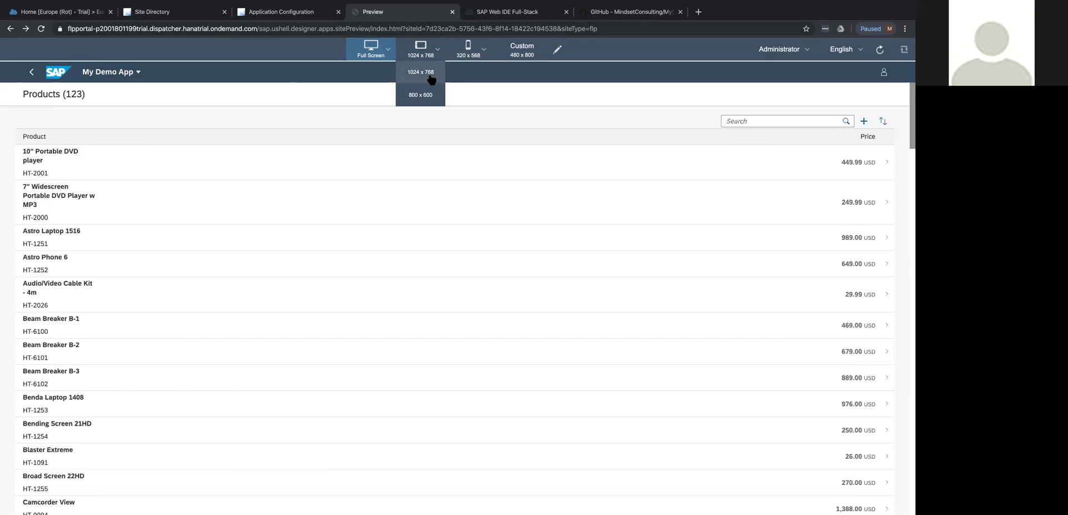
click(430, 74)
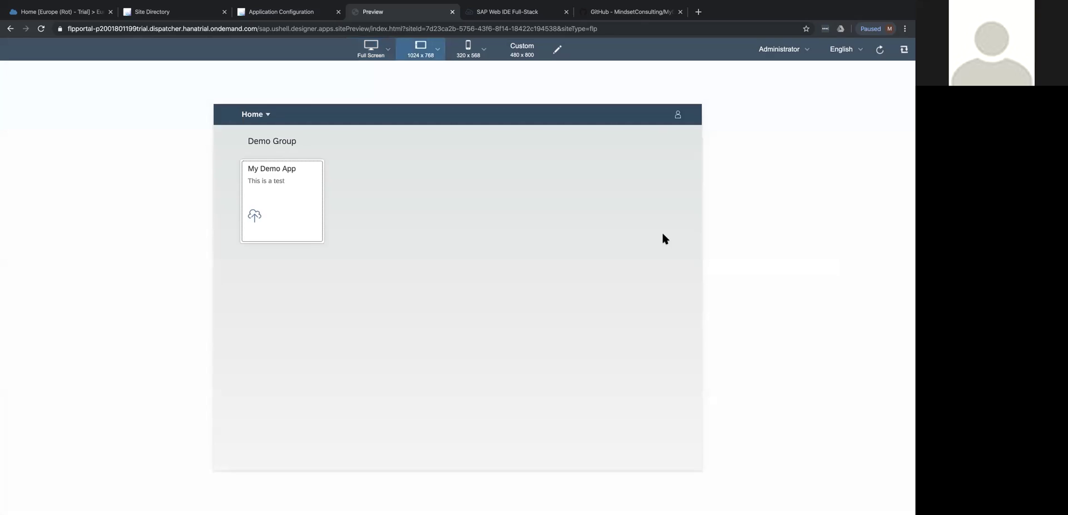
click(288, 198)
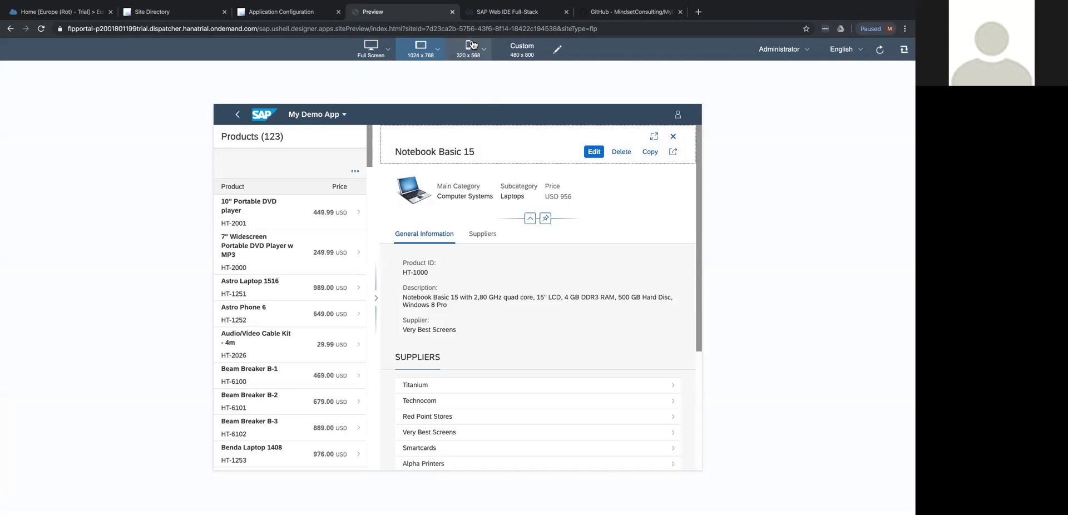
Switch the preview to phone size 320 x 568, open My Demo App, and toggle the list's search, add and sort actions.
mouse_move(472, 45)
click(464, 70)
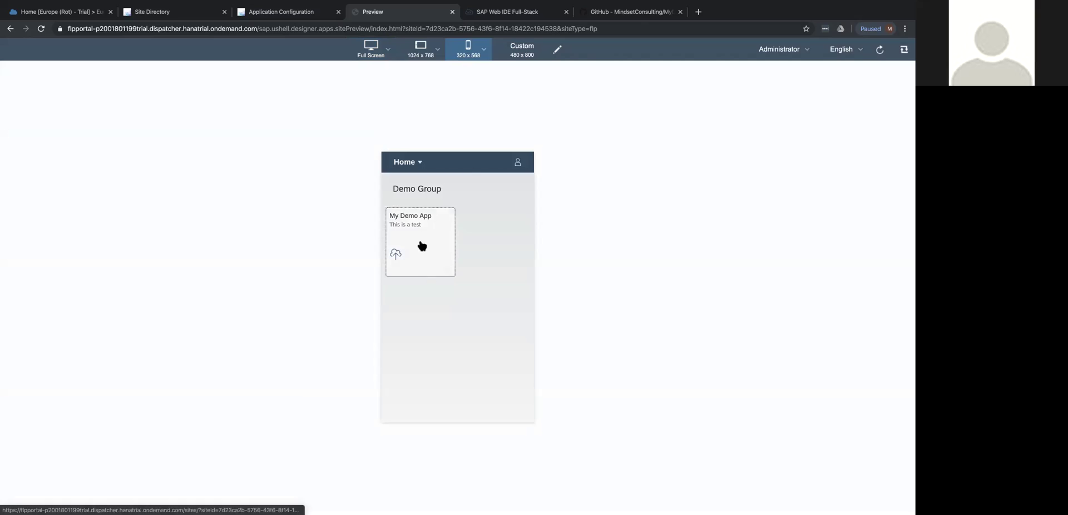
click(422, 245)
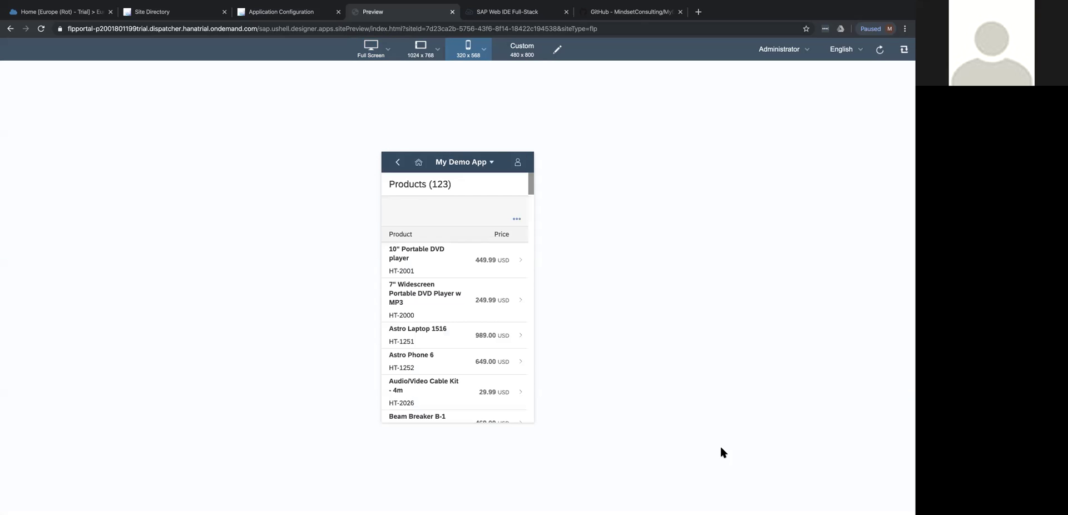
scroll(453, 270, down, 1)
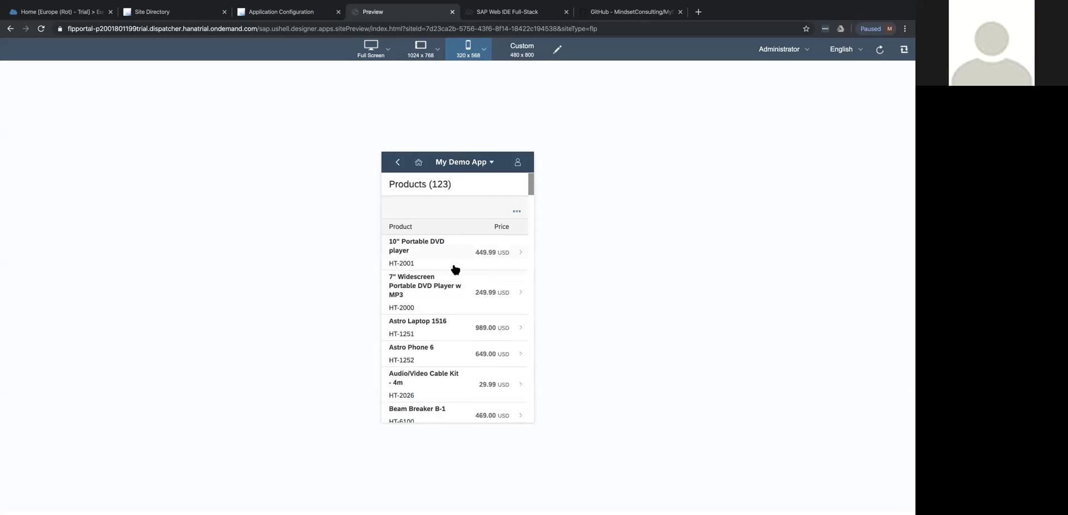
scroll(455, 269, up, 1)
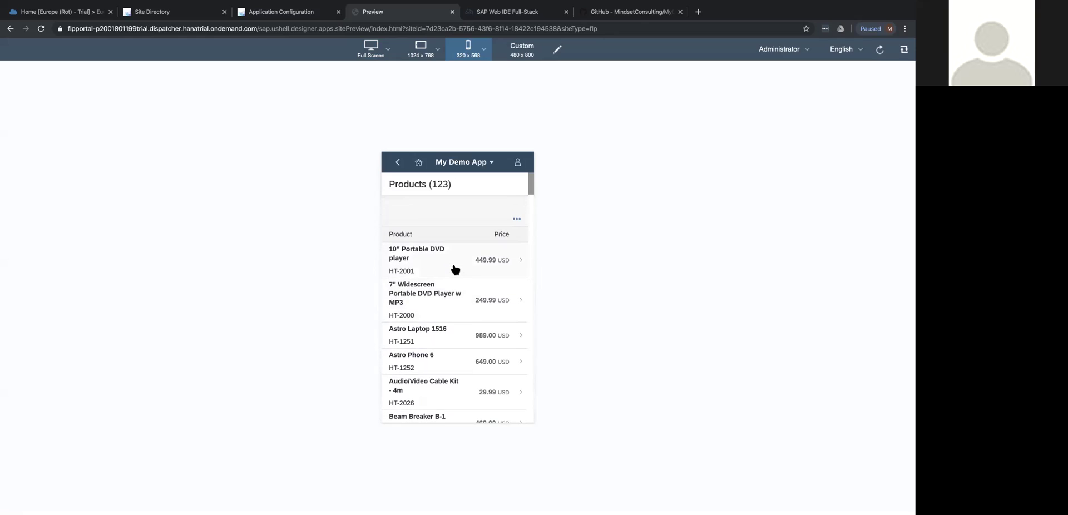
click(517, 219)
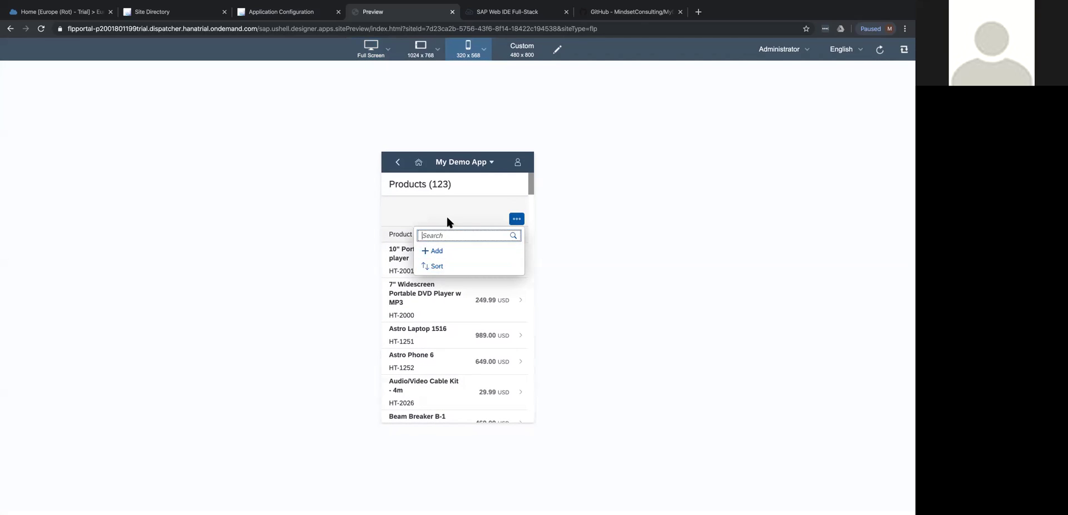
click(428, 217)
click(516, 218)
click(424, 213)
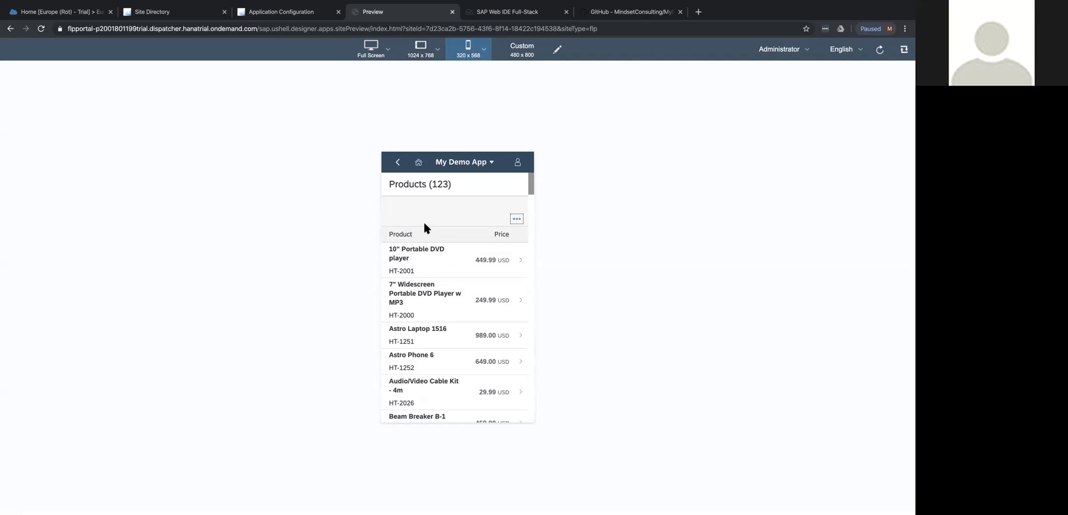
Open the 10" Portable DVD player details and scroll through them.
click(456, 259)
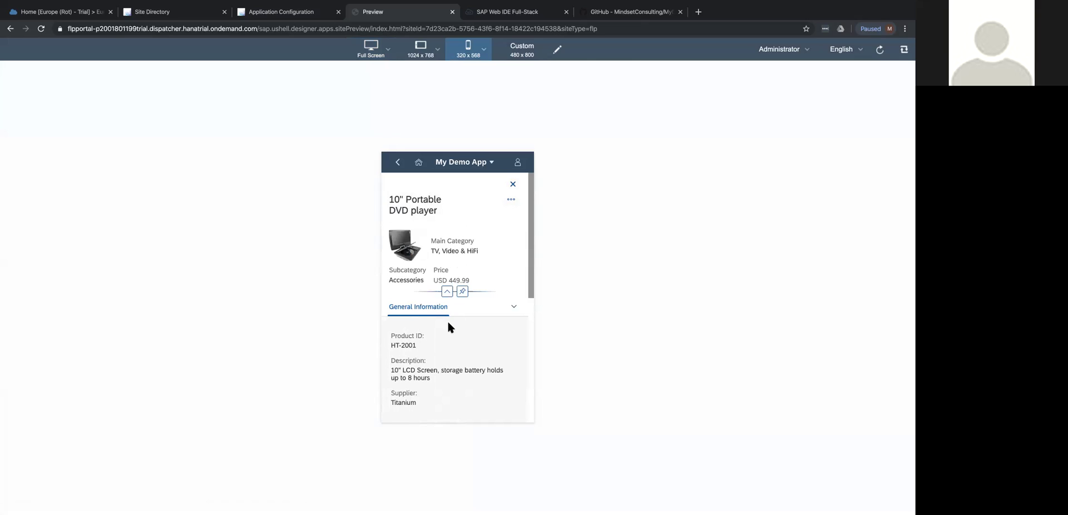
scroll(448, 323, down, 2)
scroll(449, 323, down, 5)
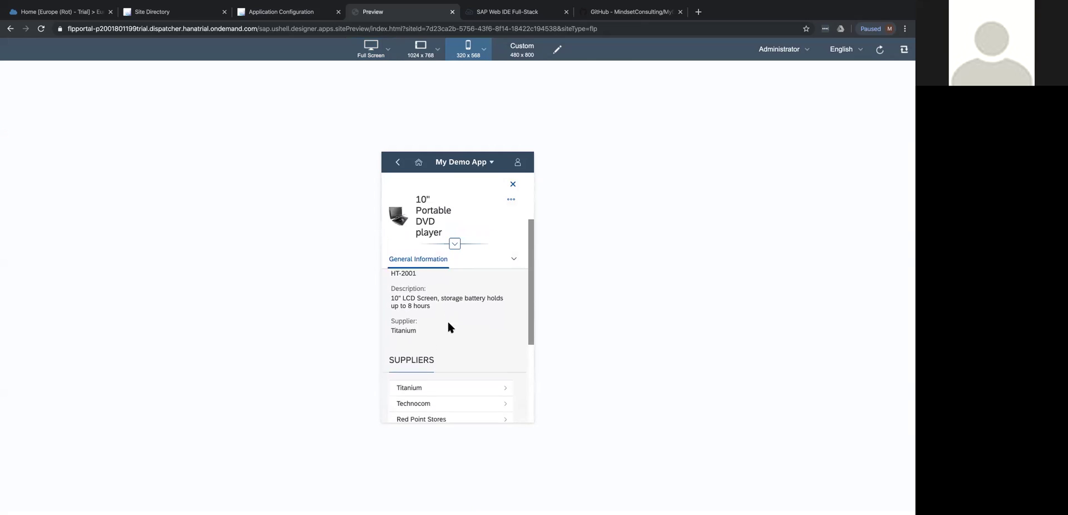
scroll(449, 327, down, 3)
scroll(448, 325, up, 10)
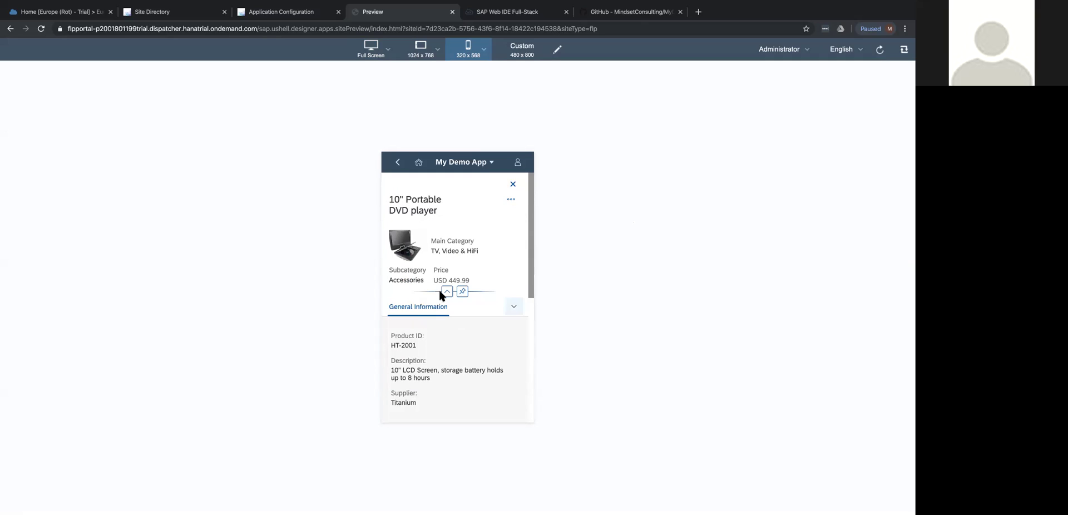
Show and dismiss the product actions, close the product detail, and close the site preview.
click(511, 199)
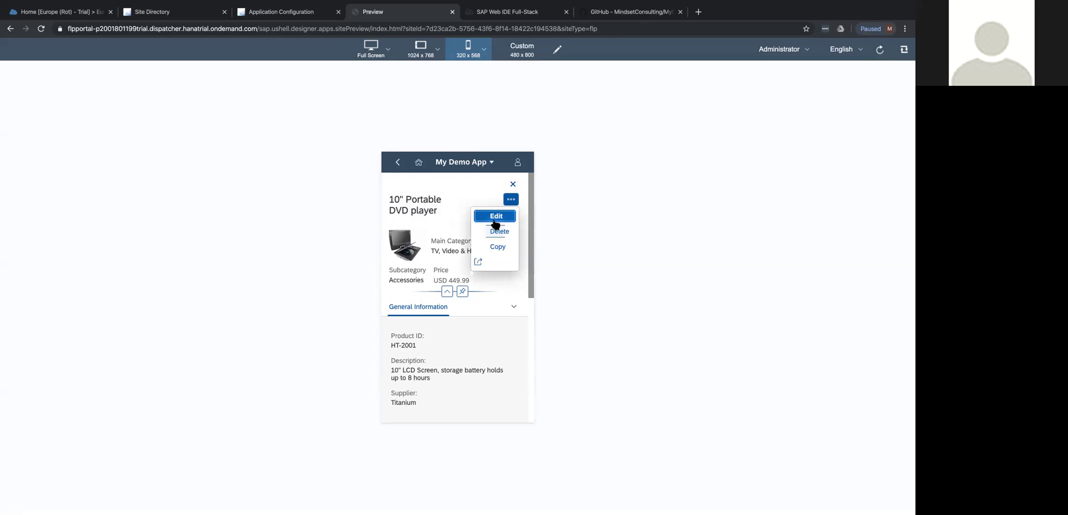
click(498, 188)
click(513, 185)
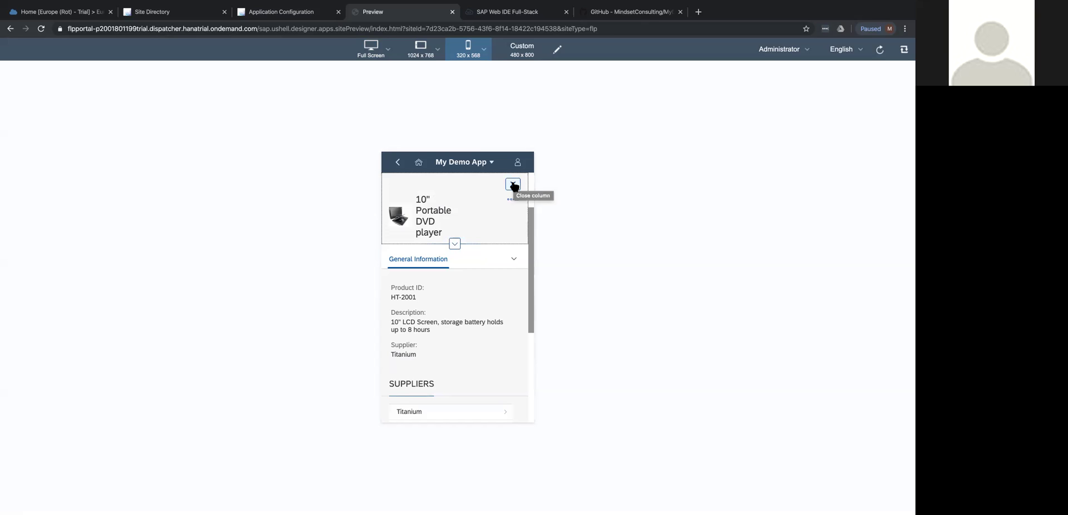
click(513, 185)
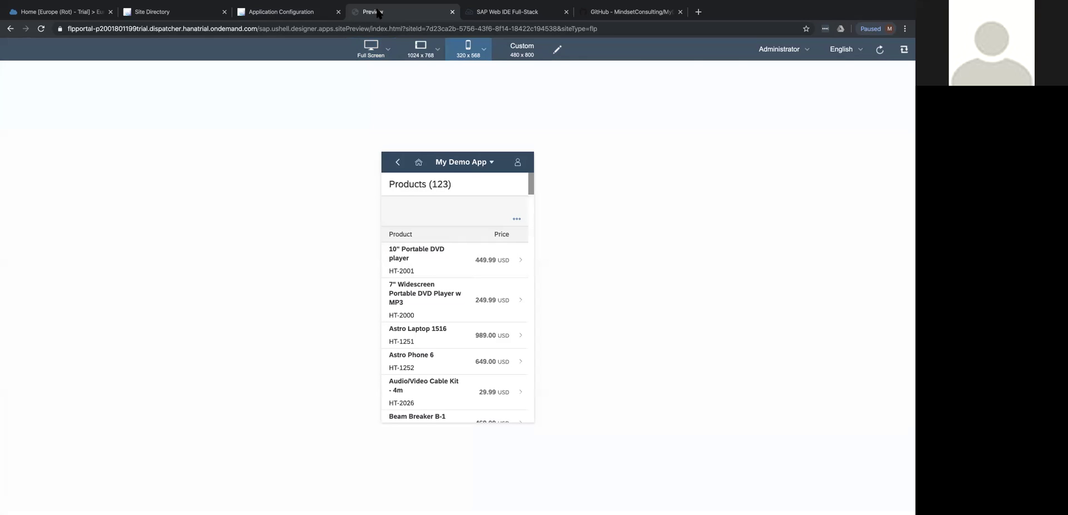
click(452, 12)
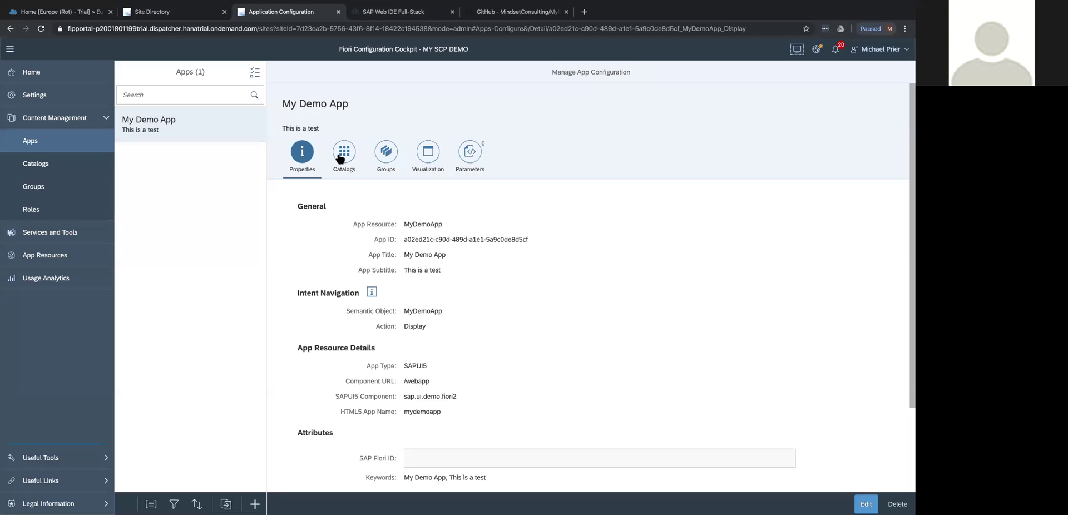
Uncheck Smartphone in My Demo App's tile visualization settings, save, and open the site preview.
click(425, 154)
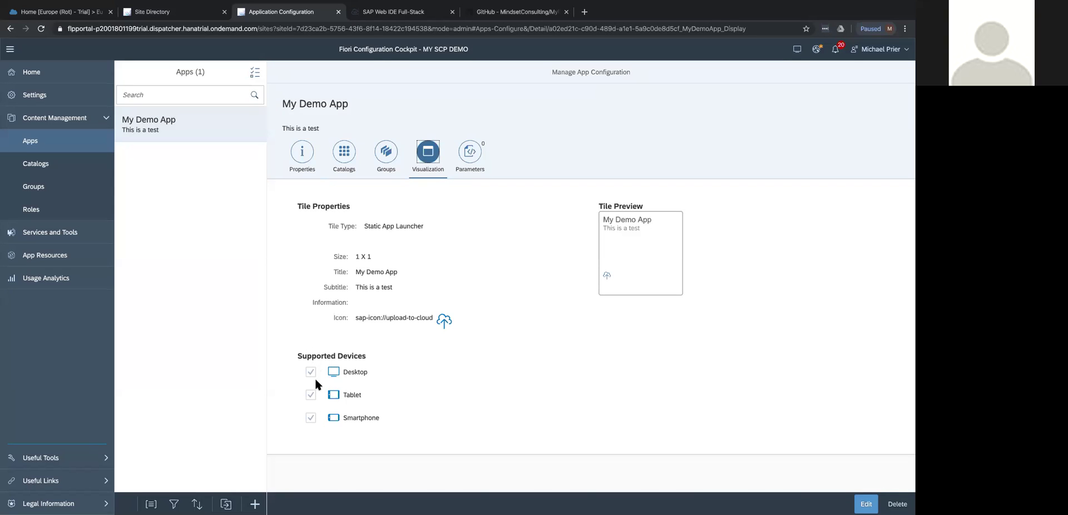
click(866, 504)
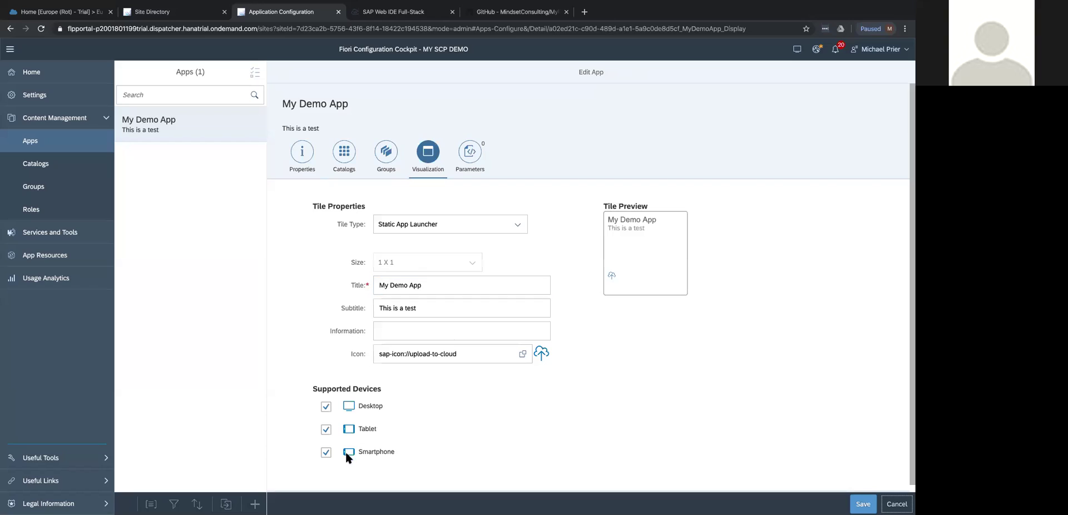
click(327, 453)
click(862, 503)
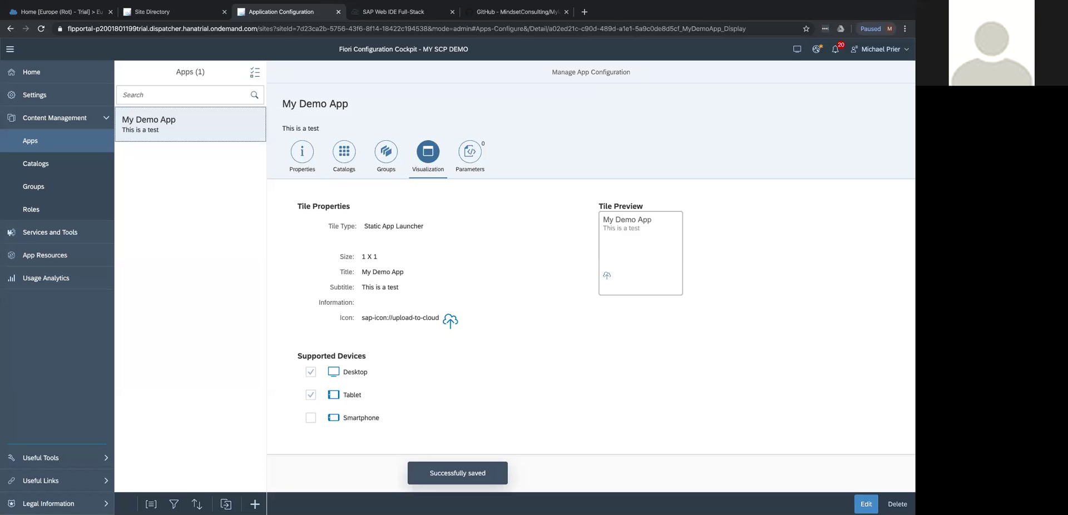
click(796, 51)
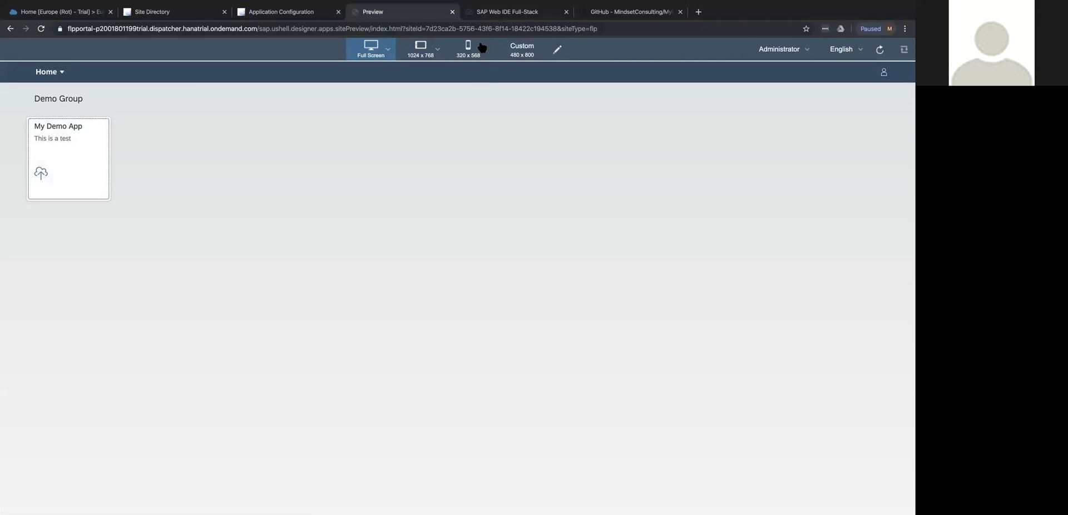
Preview at 320 x 568, open My Demo App, return to the launchpad home, then close the preview.
click(477, 51)
click(467, 72)
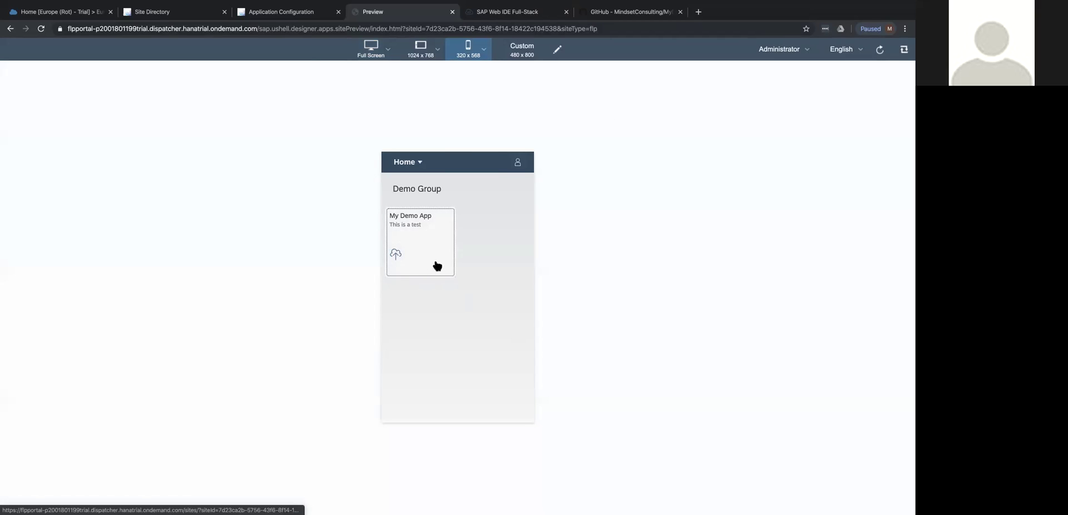
click(434, 269)
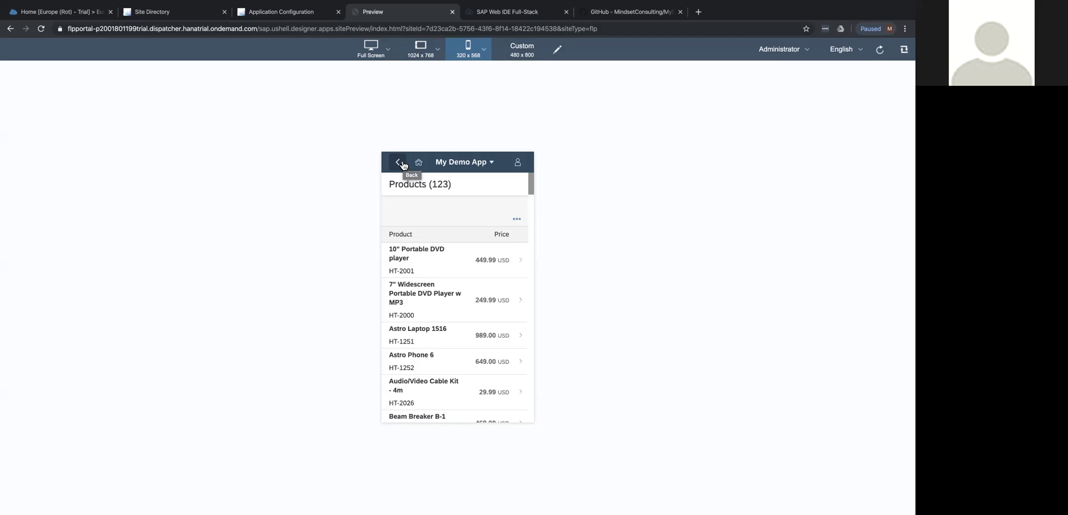
click(401, 163)
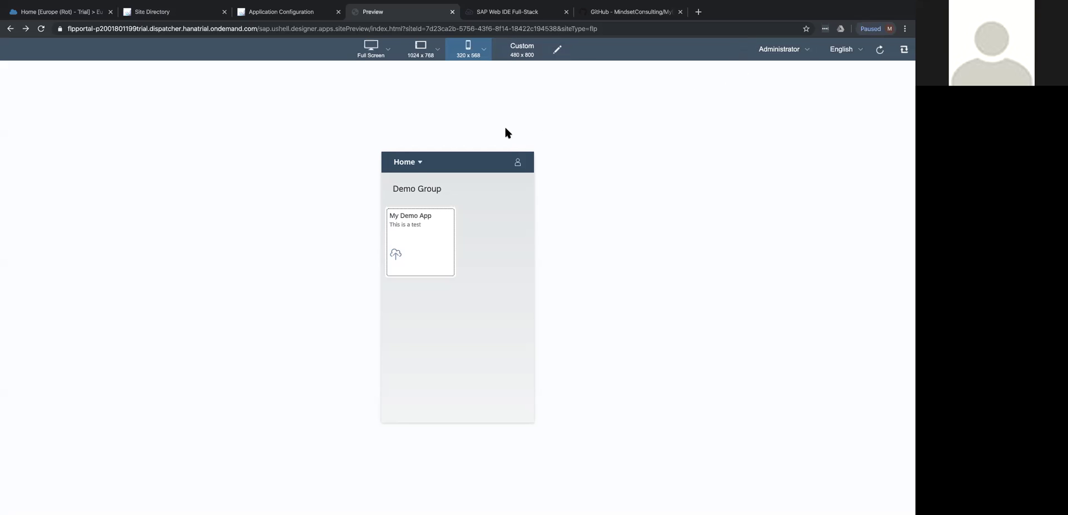
click(452, 11)
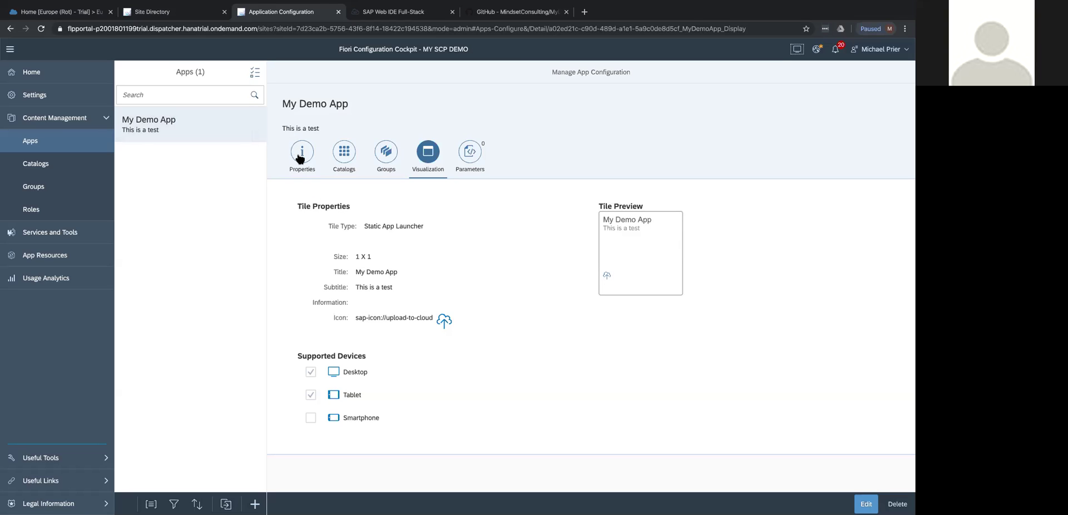
click(303, 153)
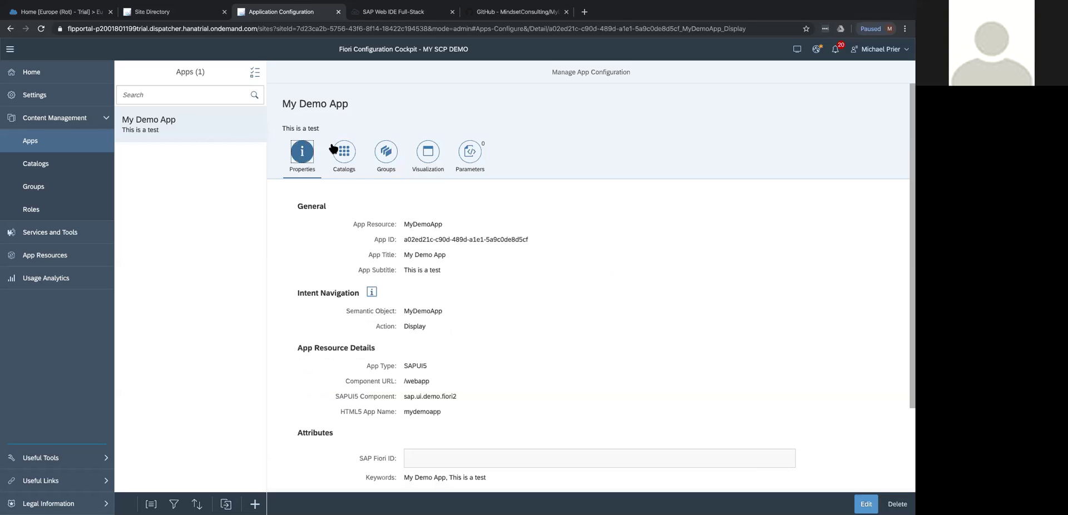
drag(398, 397, 470, 392)
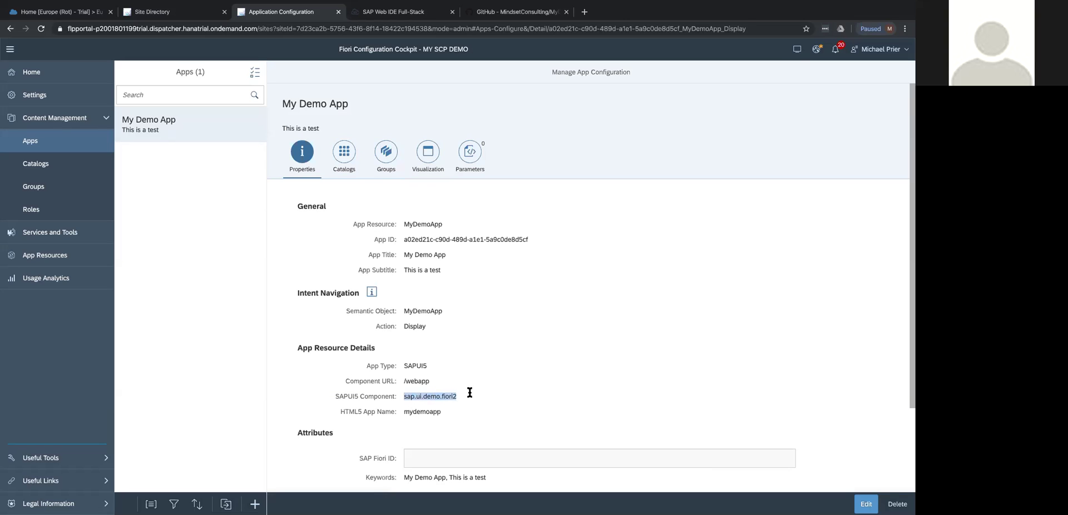
click(339, 147)
click(387, 160)
click(353, 162)
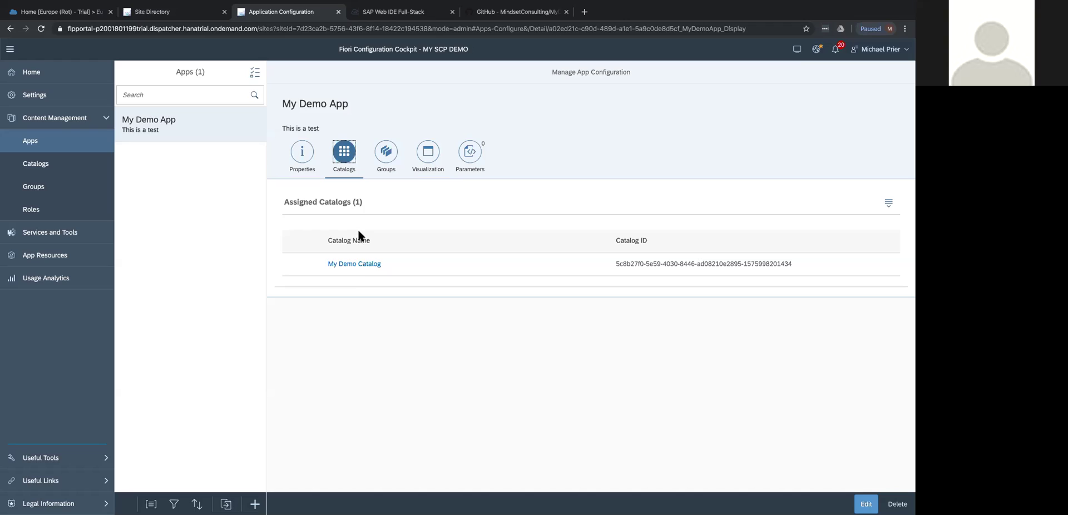
click(386, 150)
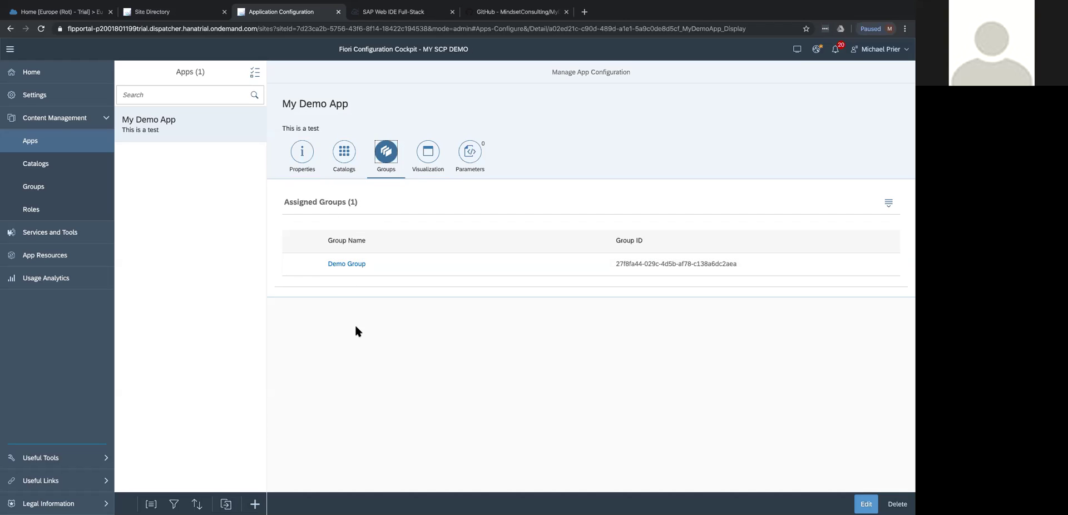
click(431, 152)
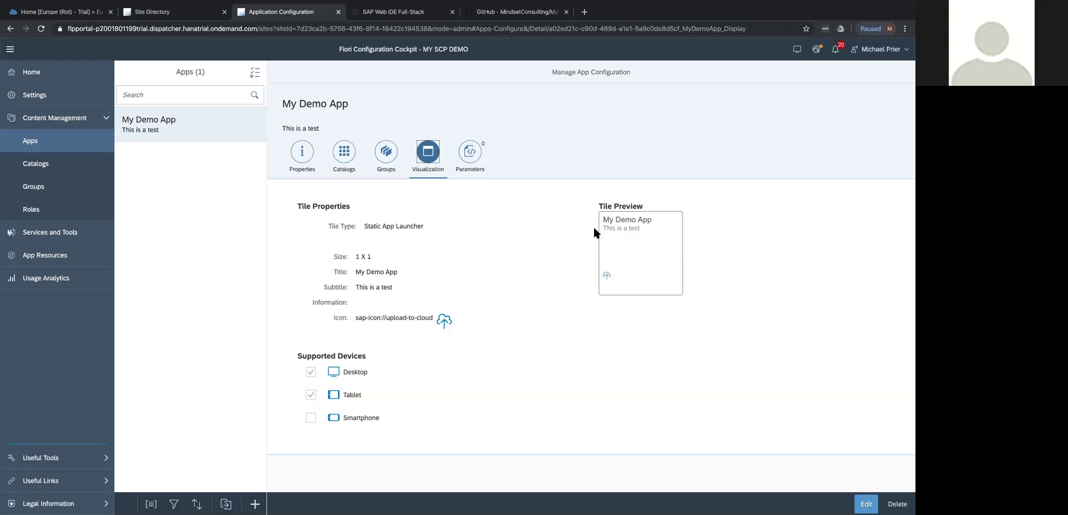
click(476, 151)
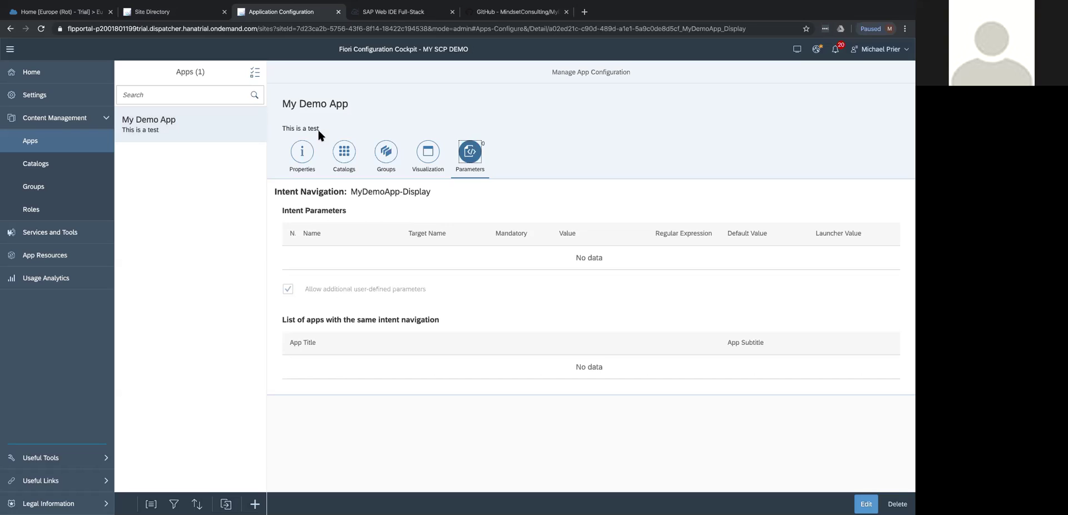
click(308, 149)
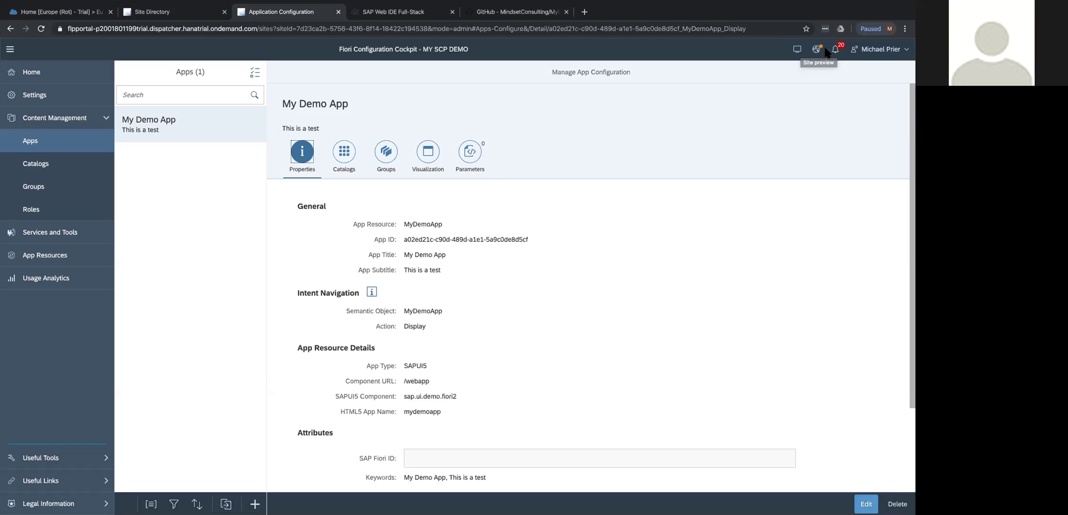
Publish the site with the HTML5 application cache cleared, then republish using Publish and Open.
click(818, 52)
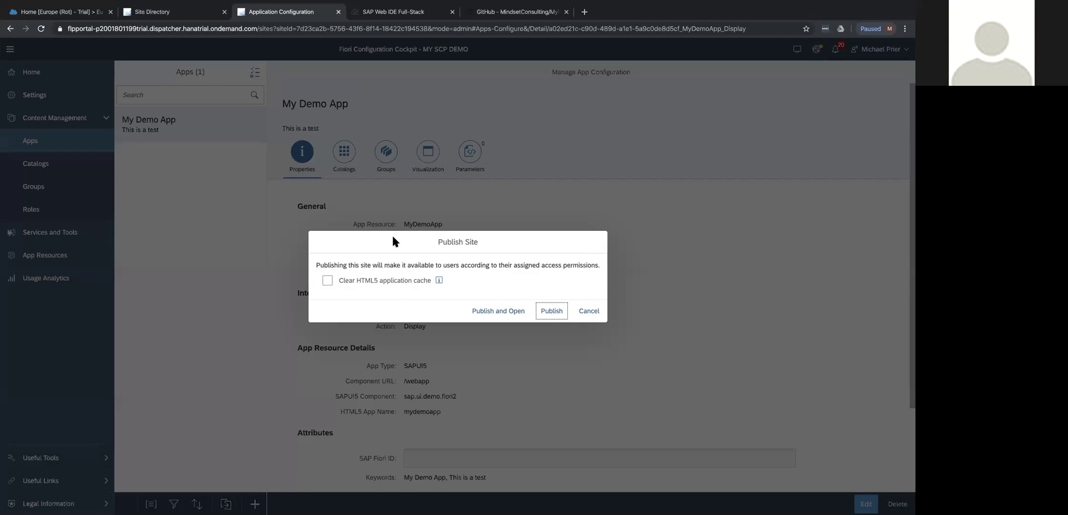
click(327, 280)
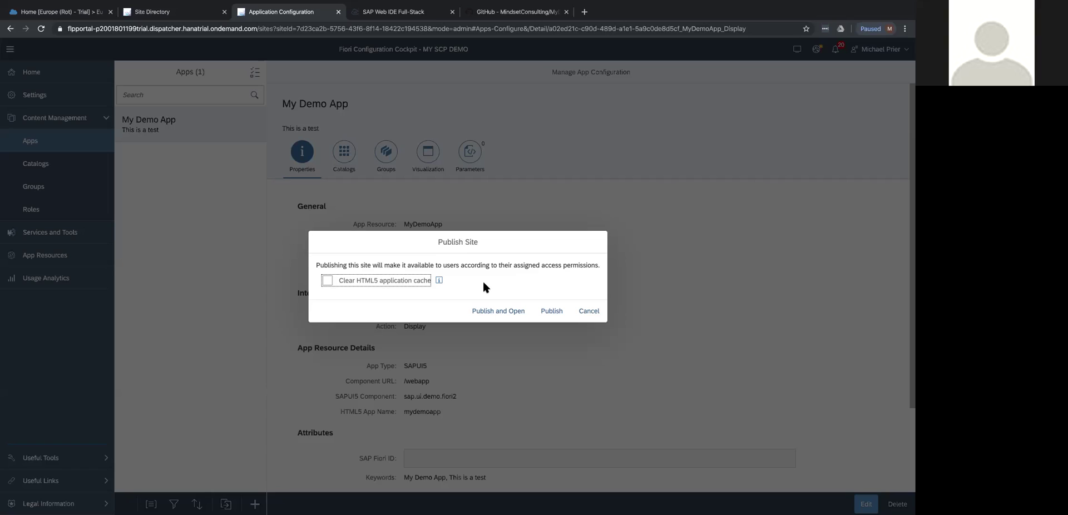
click(328, 280)
click(556, 311)
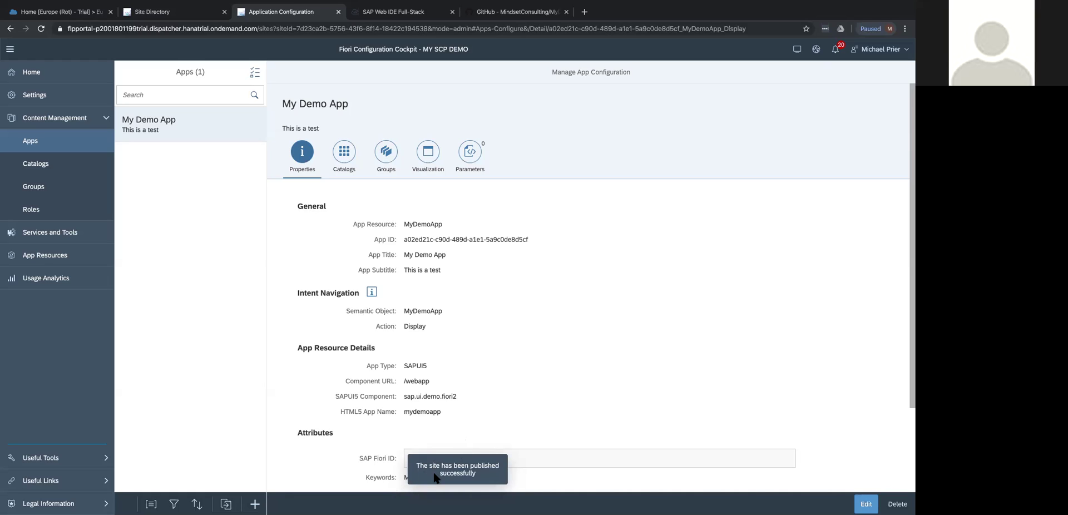
click(818, 50)
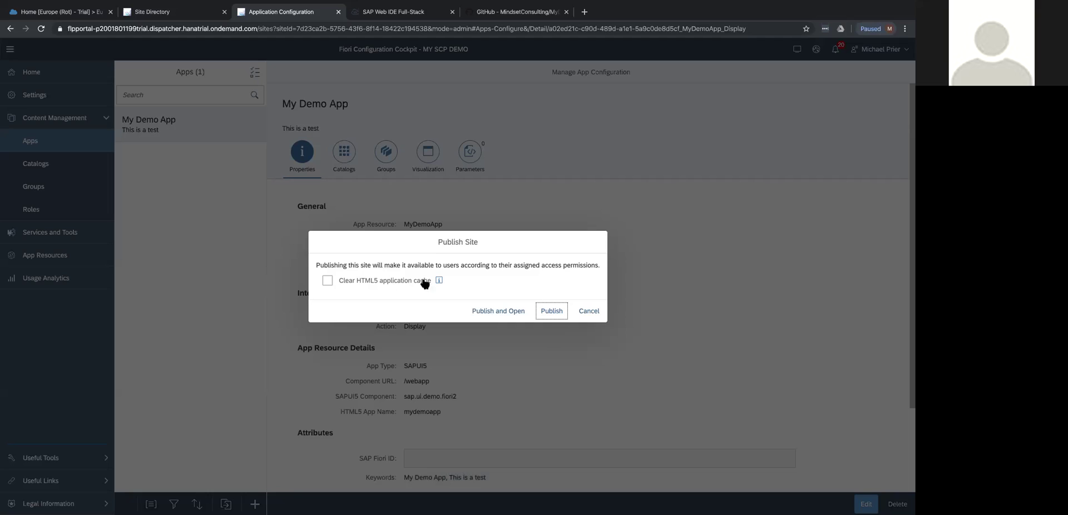
click(497, 311)
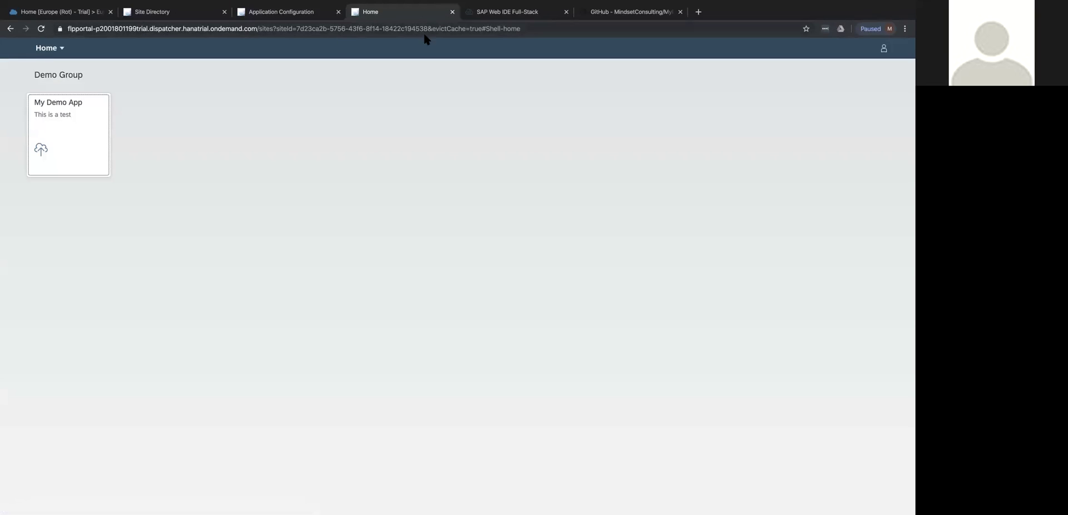
Launch My Demo App from the live site, view Audio/Video Cable Kit - 4m details, then close its tab.
drag(550, 28, 65, 28)
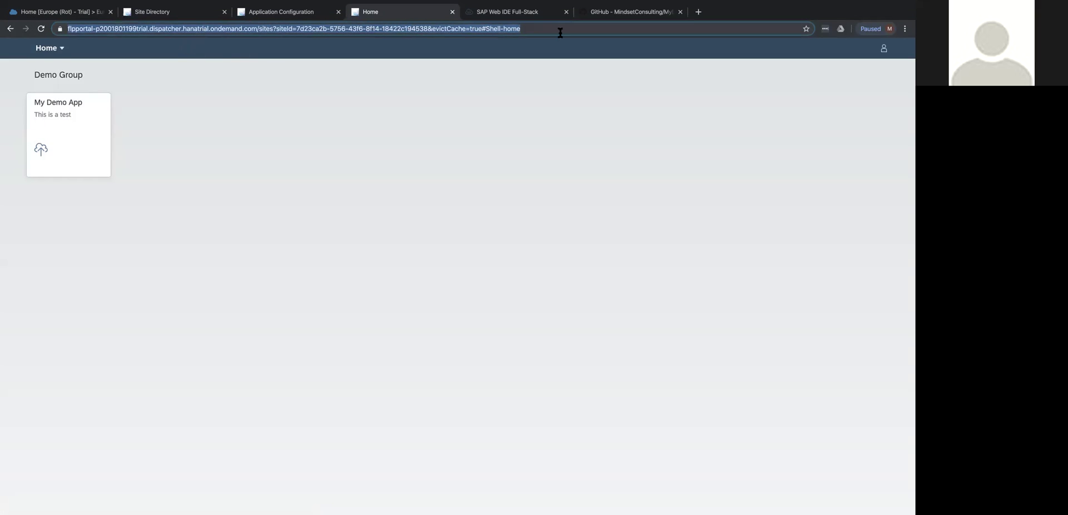
click(198, 87)
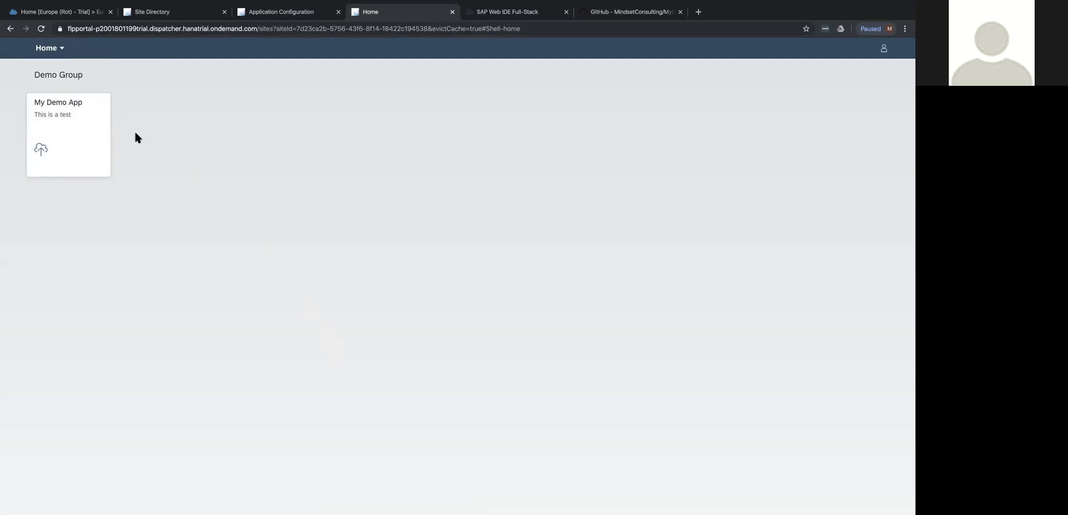
click(67, 129)
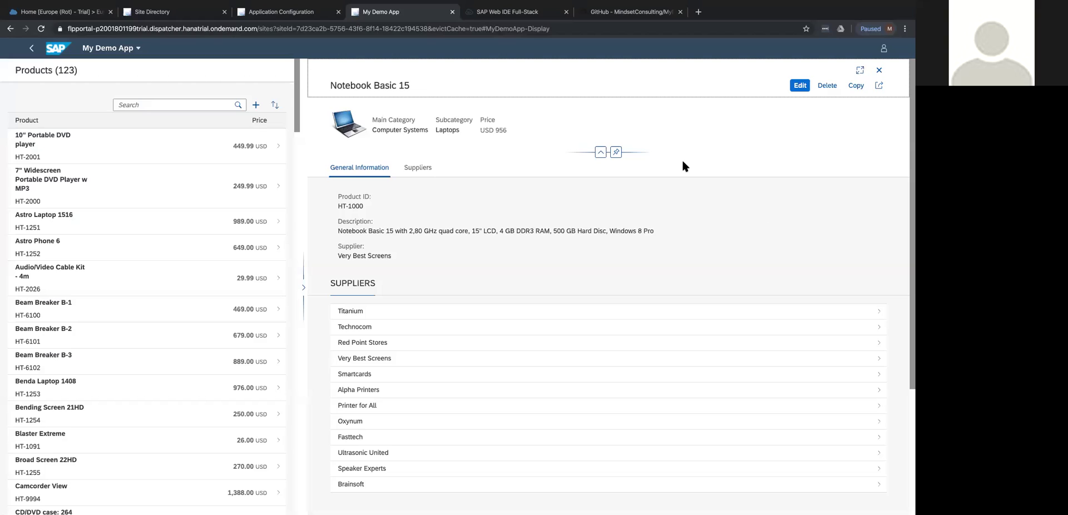
click(193, 207)
click(272, 283)
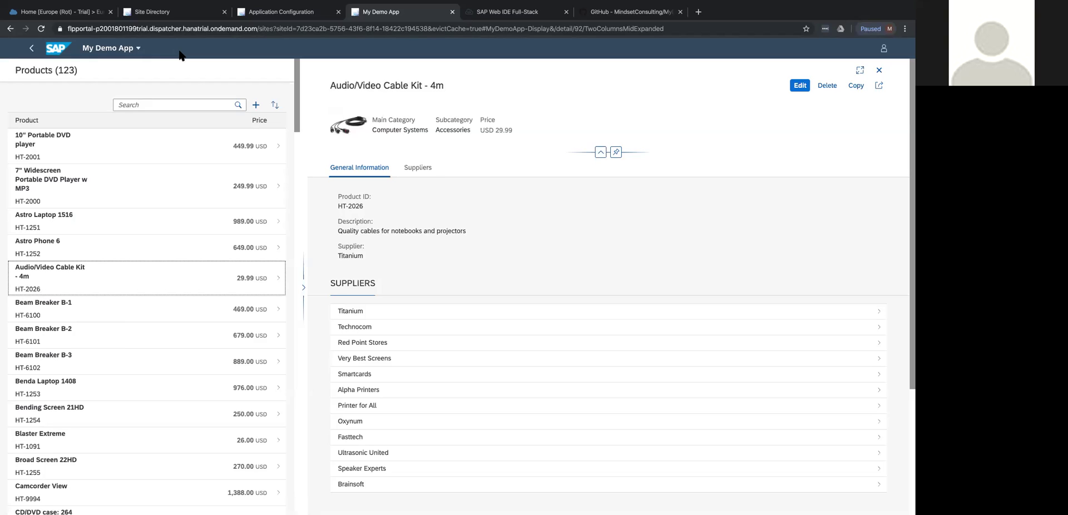
scroll(143, 255, down, 1)
scroll(143, 256, up, 1)
click(452, 11)
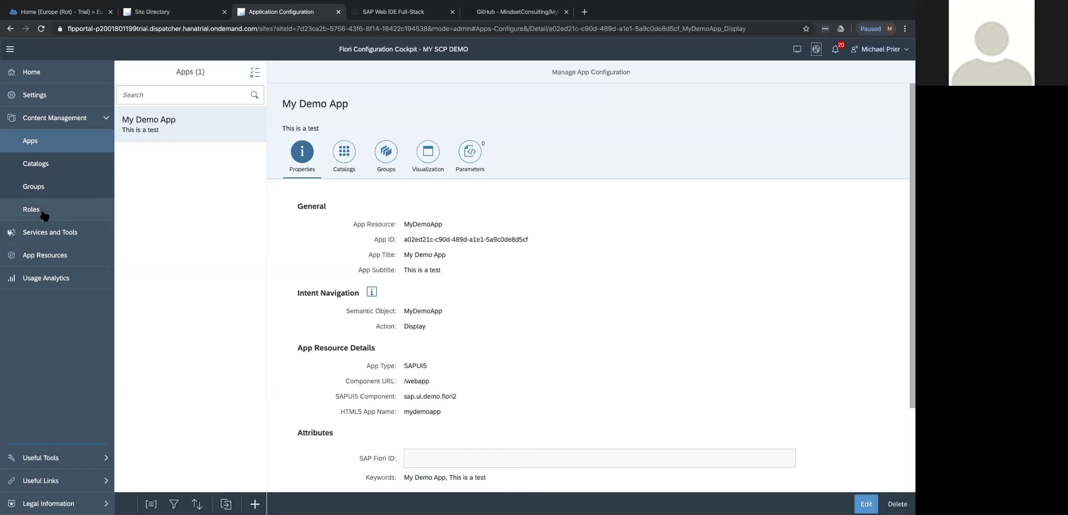
Visit Usage Analytics, then return to the cockpit's Home dashboard.
click(32, 279)
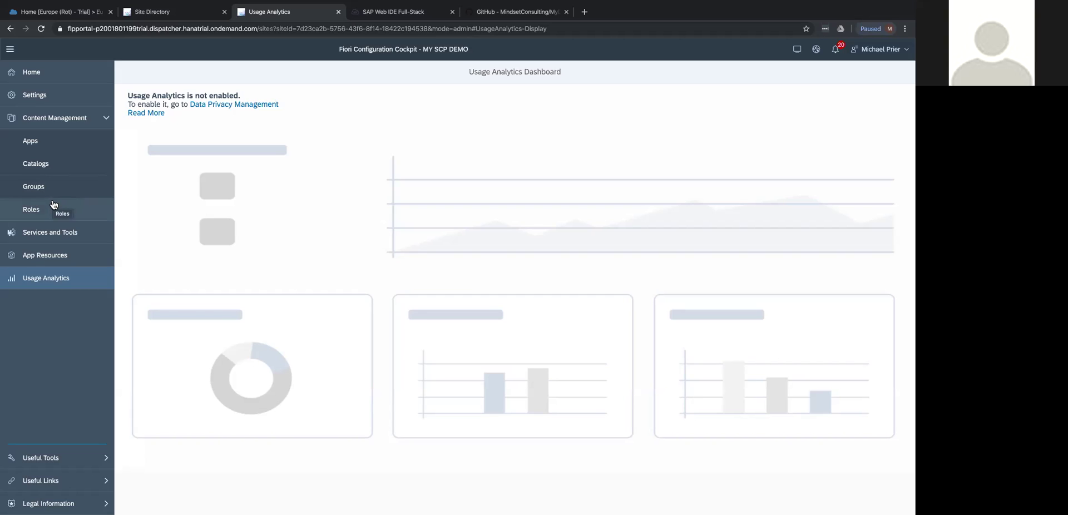
click(54, 74)
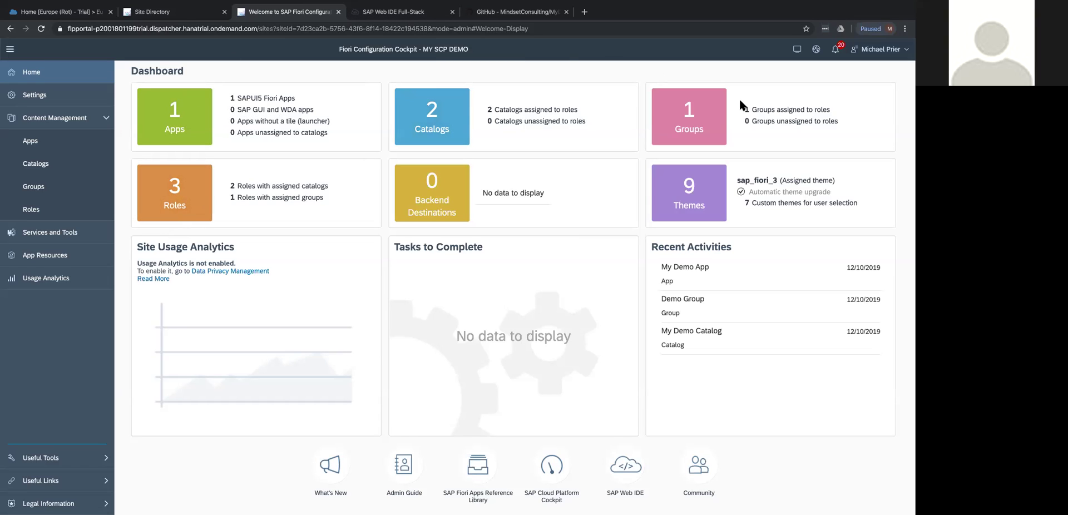
Compare the available themes and assign SAP Belize to the site.
click(678, 176)
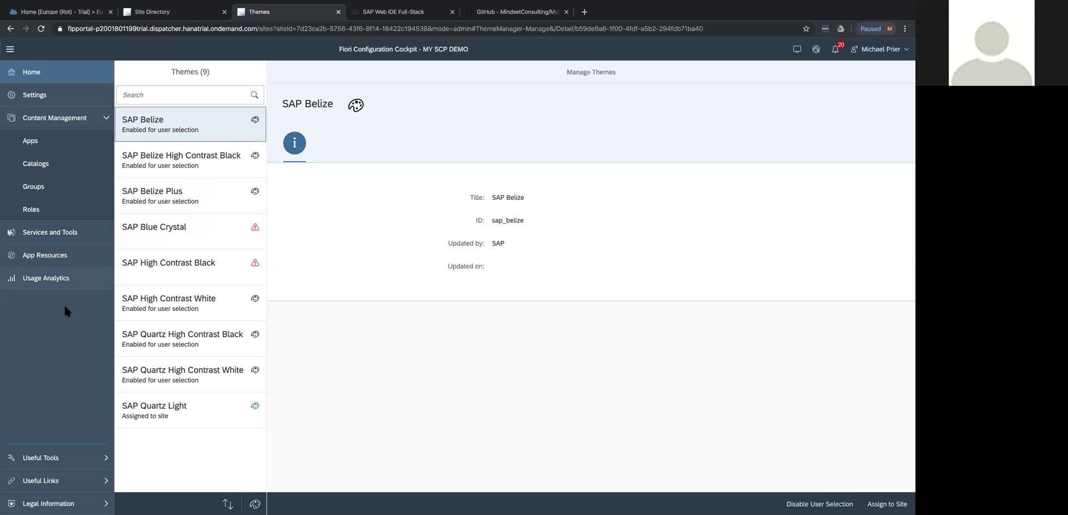
click(205, 424)
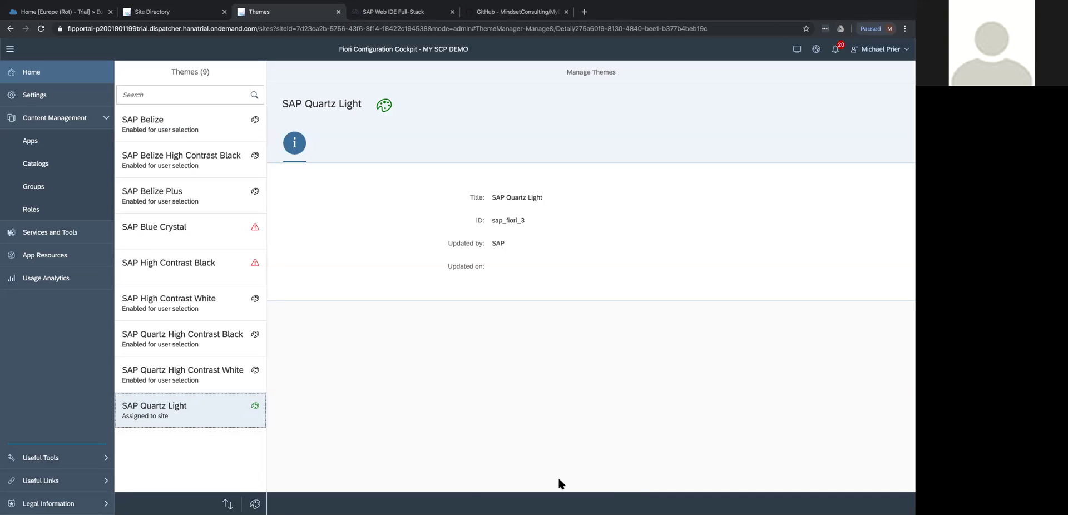
click(169, 116)
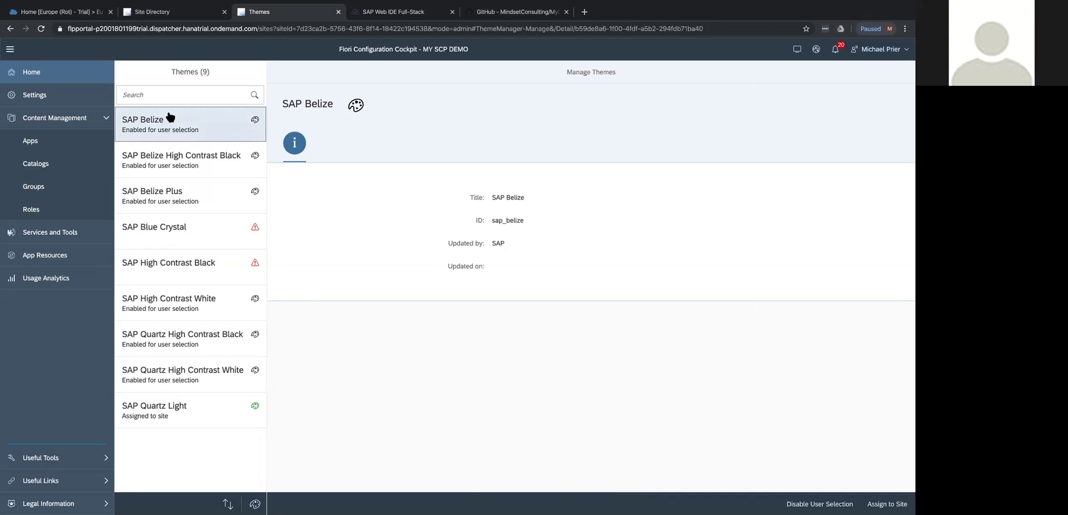
click(886, 503)
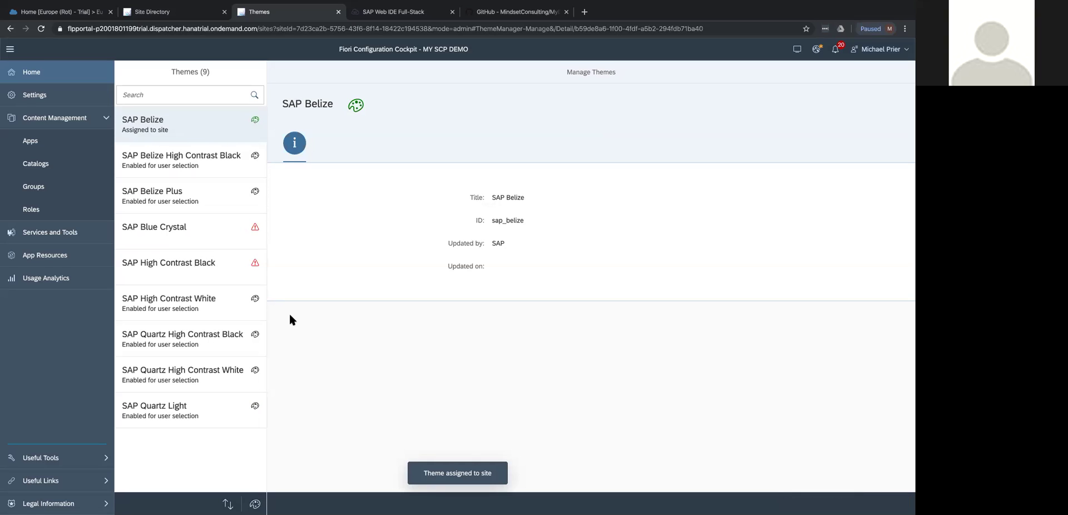
Republish the site with the HTML5 application cache cleared and open it.
click(816, 49)
click(347, 279)
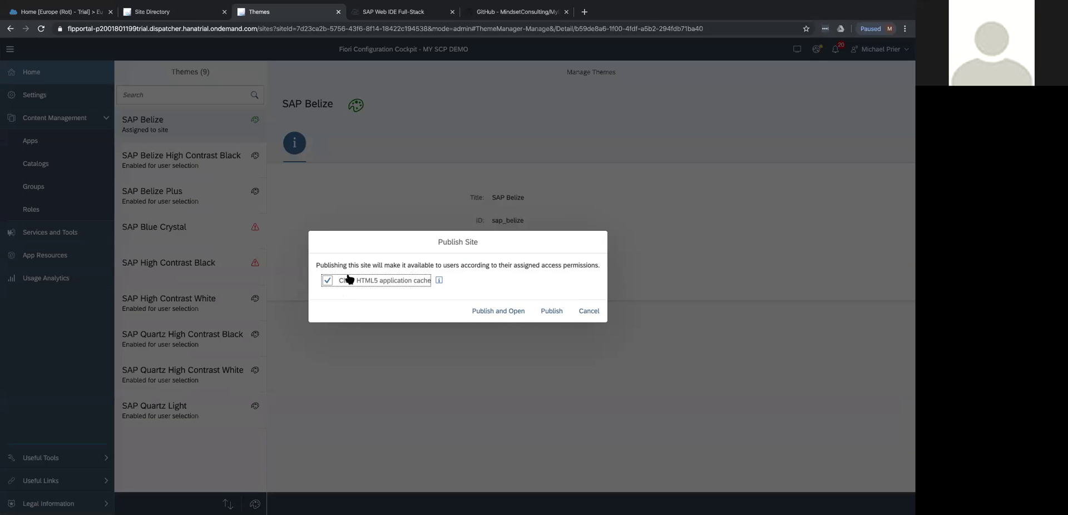
click(492, 314)
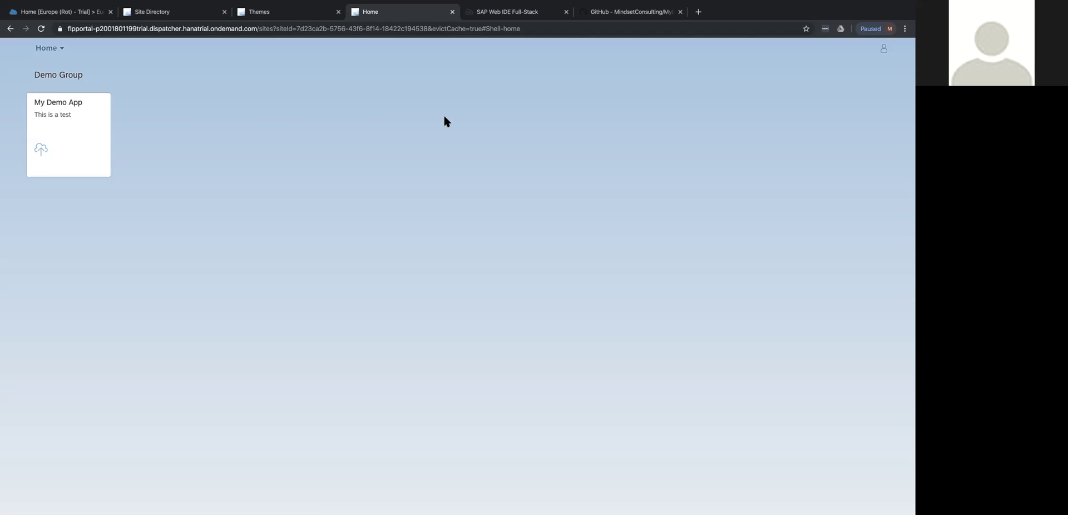
Return to the Themes page, then switch to the SCP PORTAL & FIORI HANDS-ON slide desktop.
click(308, 15)
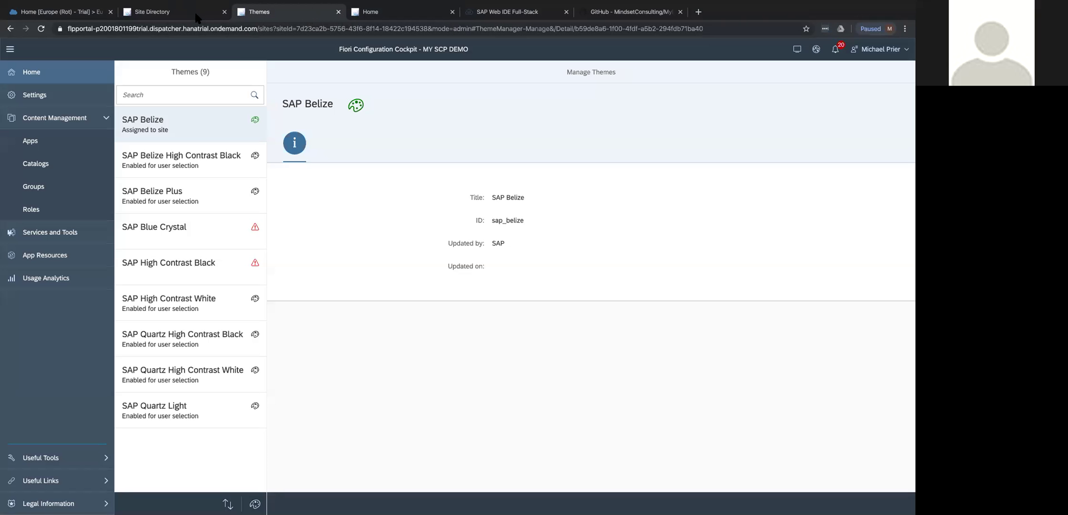
key(ctrl+Up)
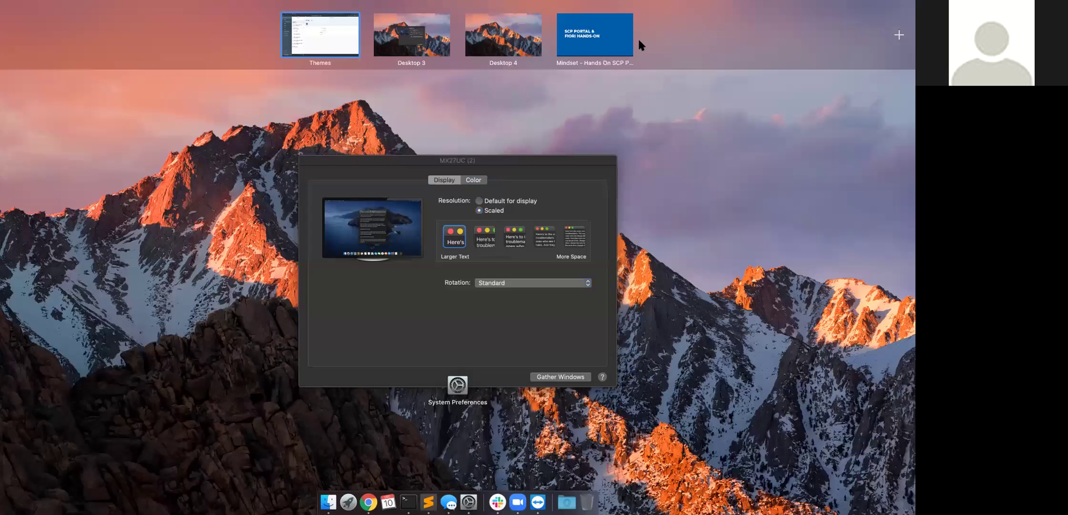